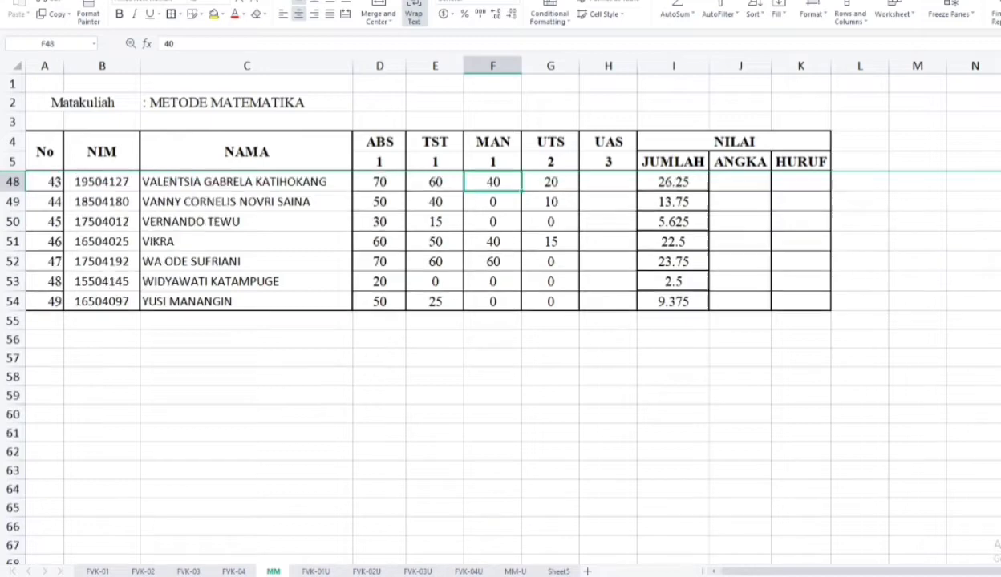
# Examine the JUMLAH formulas in column I row by row, from the last student in row 54 up to the column heading
pyautogui.scroll(-5, 498, 321)
pyautogui.scroll(3, 497, 320)
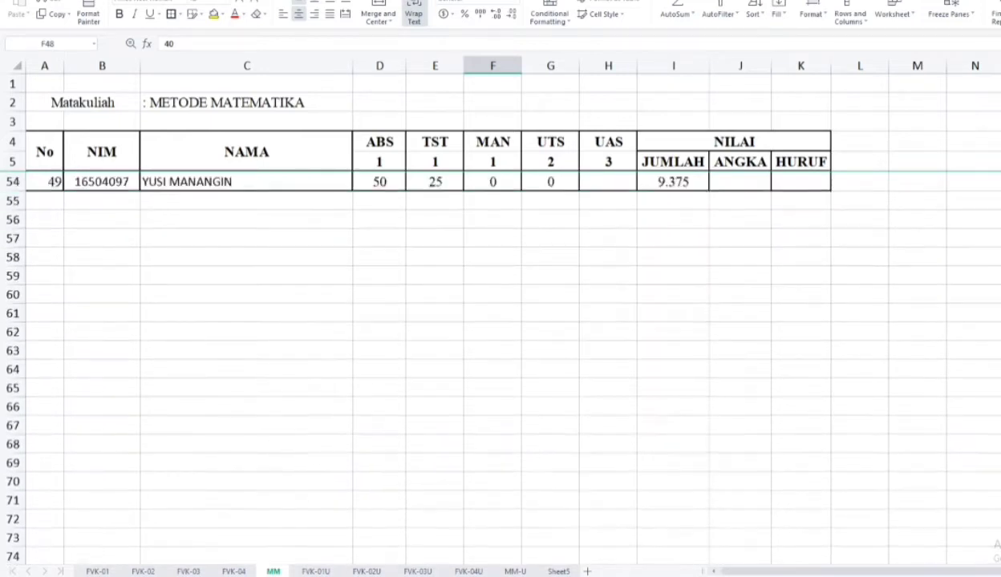
pyautogui.scroll(2, 497, 321)
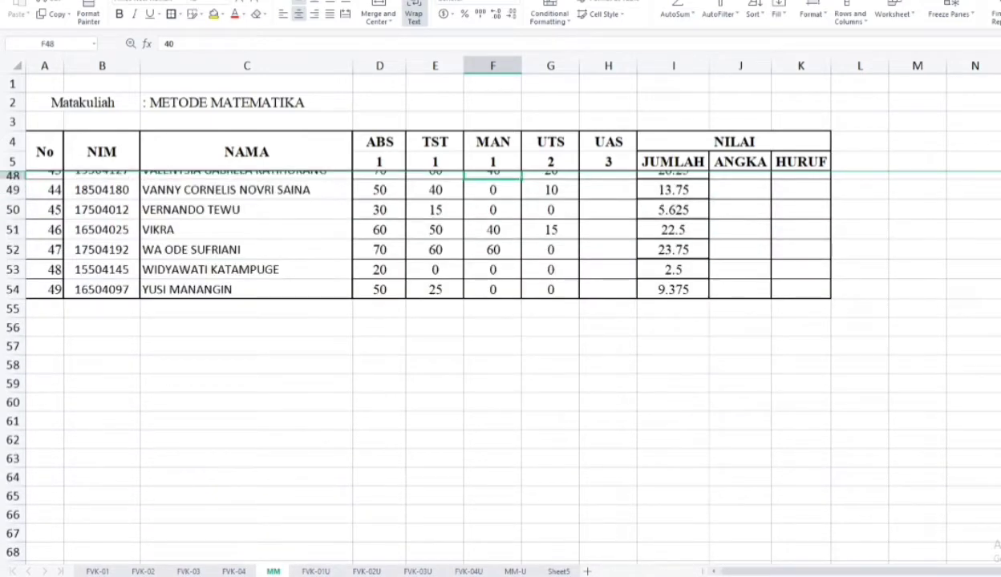
pyautogui.scroll(-2, 497, 320)
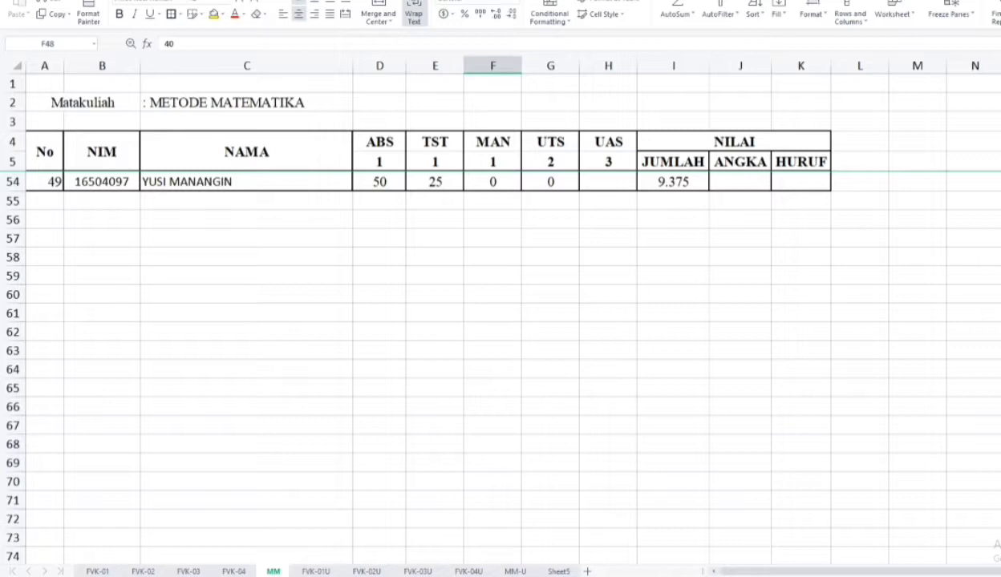
pyautogui.click(673, 181)
pyautogui.press('Up')
pyautogui.press('Up')
pyautogui.press('Up')
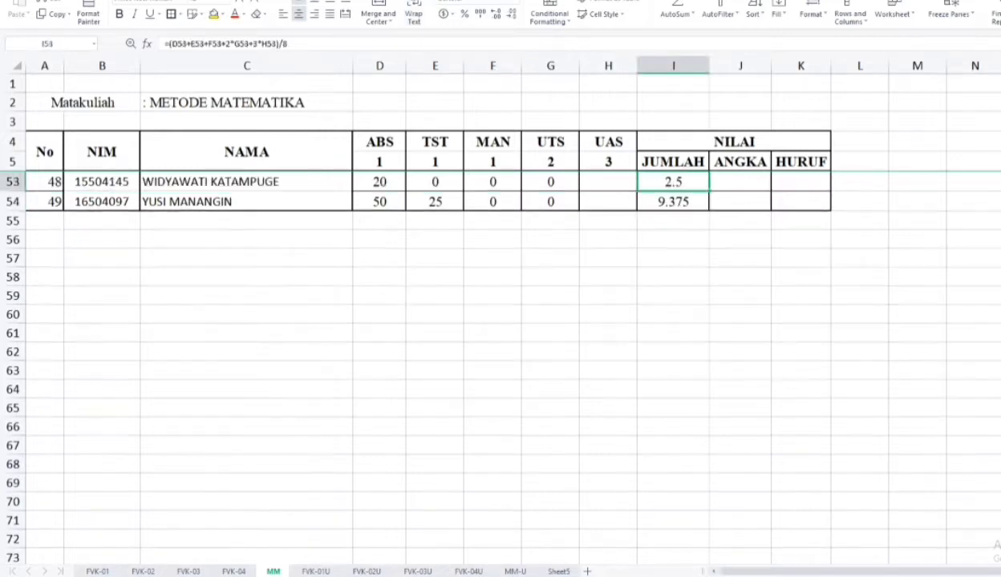
pyautogui.press('Up')
pyautogui.press('Up')
pyautogui.press('Up')
pyautogui.press('Up')
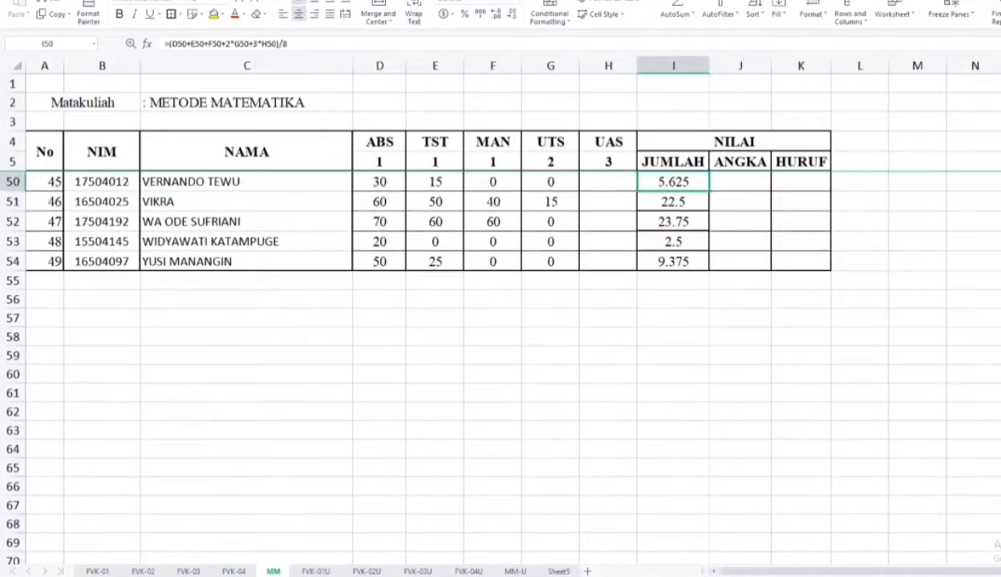
pyautogui.press('Up')
pyautogui.press('Up')
pyautogui.press('Up')
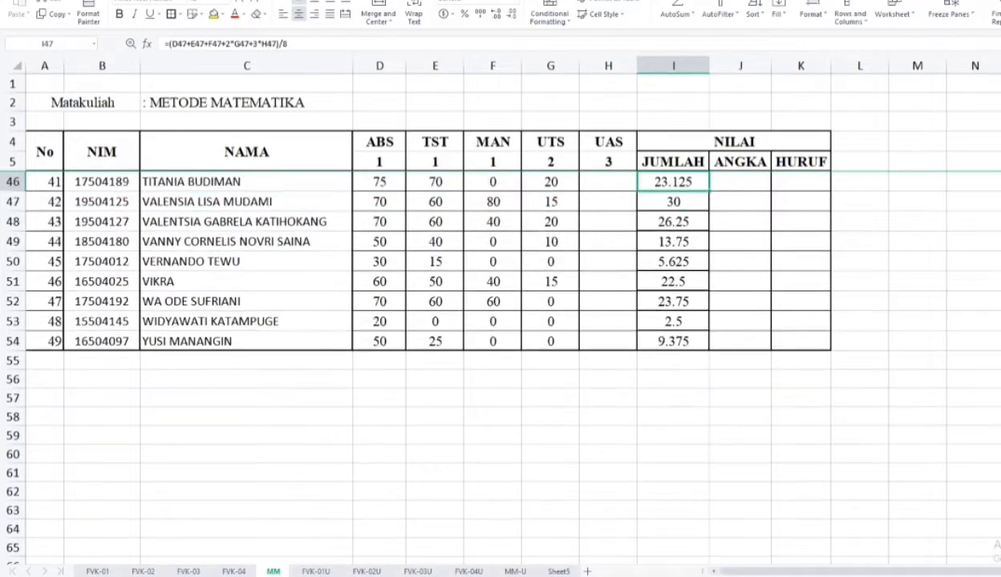
pyautogui.press('Up')
pyautogui.press('Up')
pyautogui.press('Up')
pyautogui.press('Up')
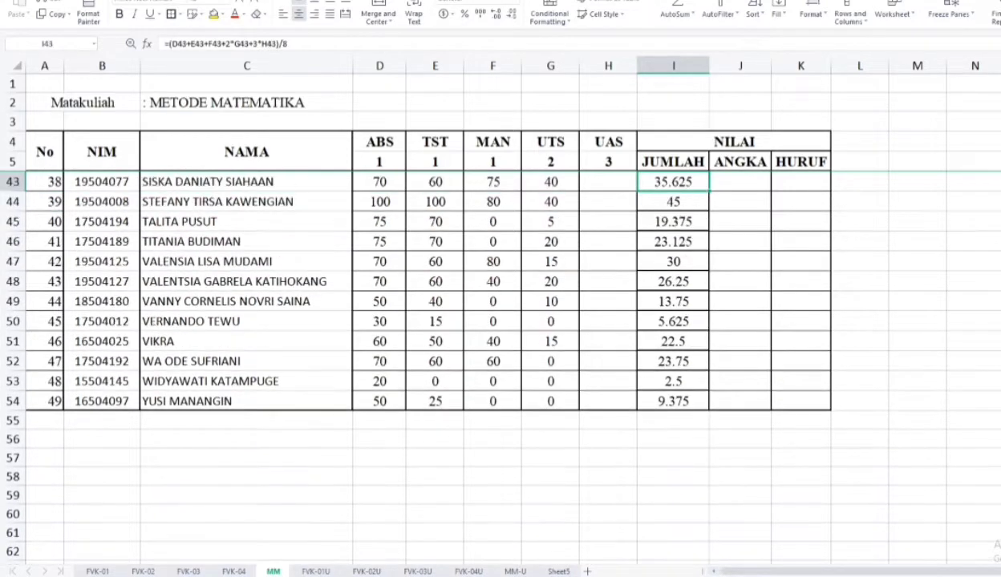
pyautogui.press('Up')
pyautogui.press('Up')
pyautogui.press('Up')
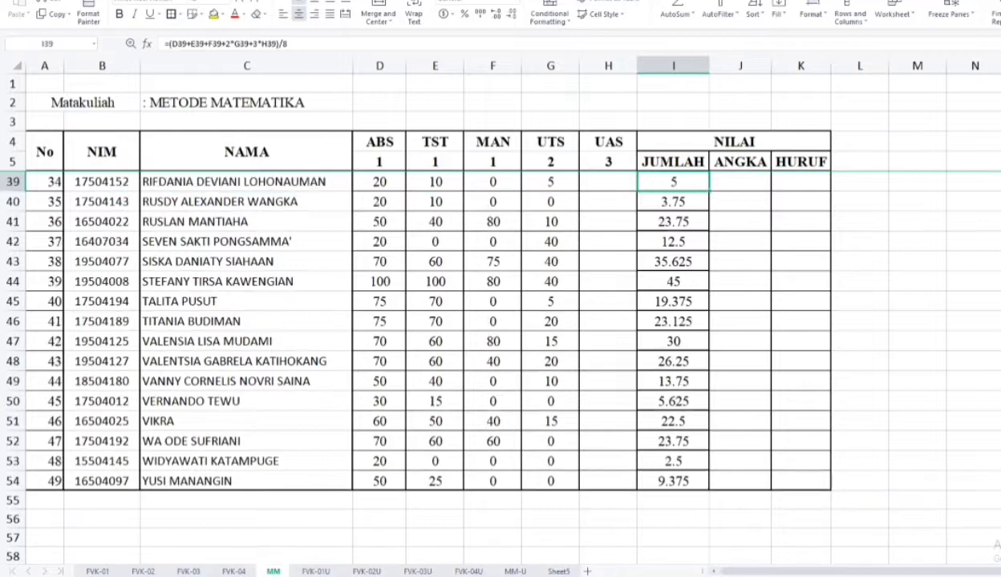
pyautogui.press('Up')
pyautogui.press('Up')
pyautogui.press('Up')
pyautogui.press('Up')
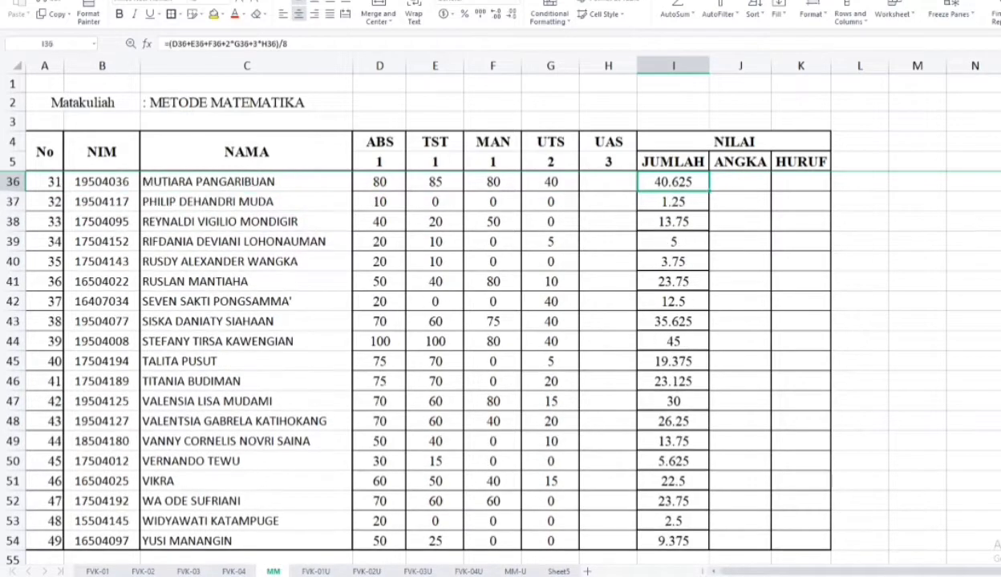
pyautogui.press('Up')
pyautogui.press('Up')
pyautogui.press('Up')
pyautogui.press('Up')
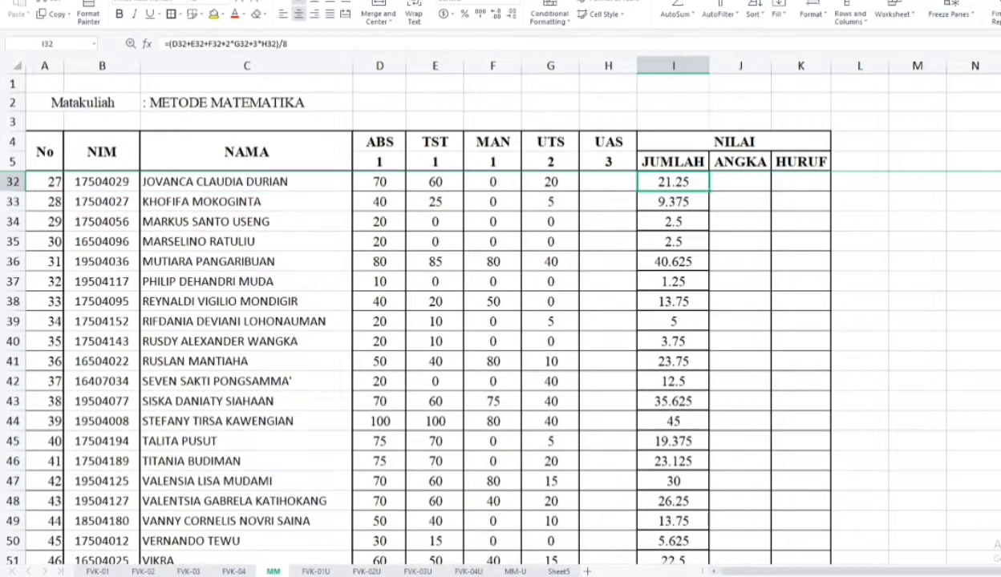
pyautogui.press('Up')
pyautogui.press('Up')
pyautogui.press('Up')
pyautogui.press('Up')
pyautogui.press('Up')
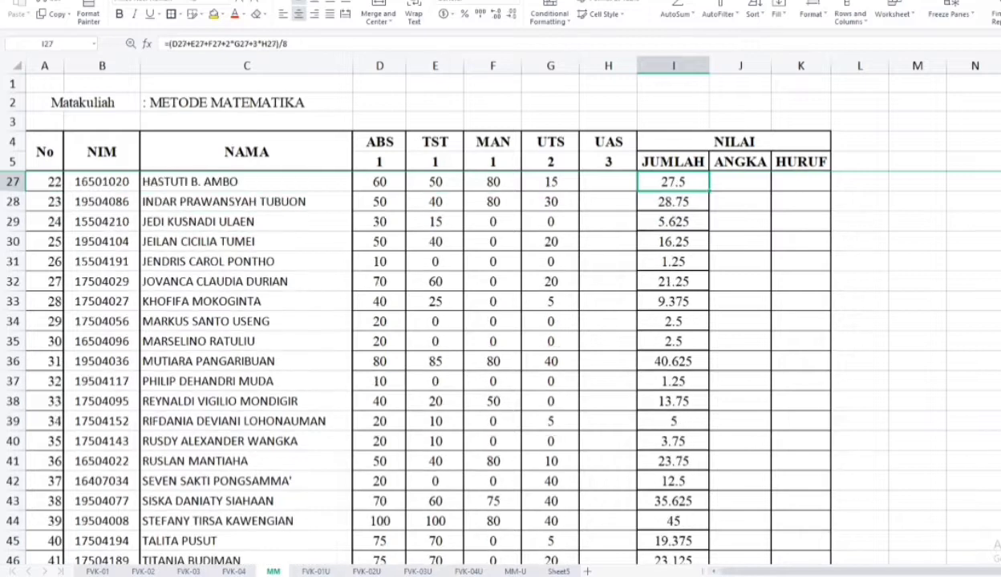
pyautogui.press('Up')
pyautogui.press('Up')
pyautogui.press('Up')
pyautogui.press('Up')
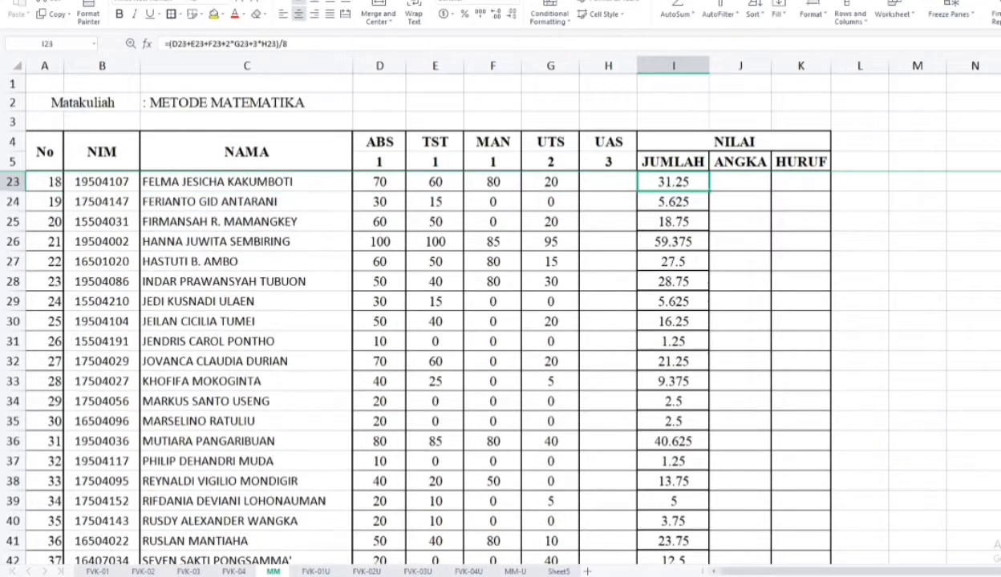
pyautogui.press('Up')
pyautogui.press('Up')
pyautogui.press('Up')
pyautogui.press('Up')
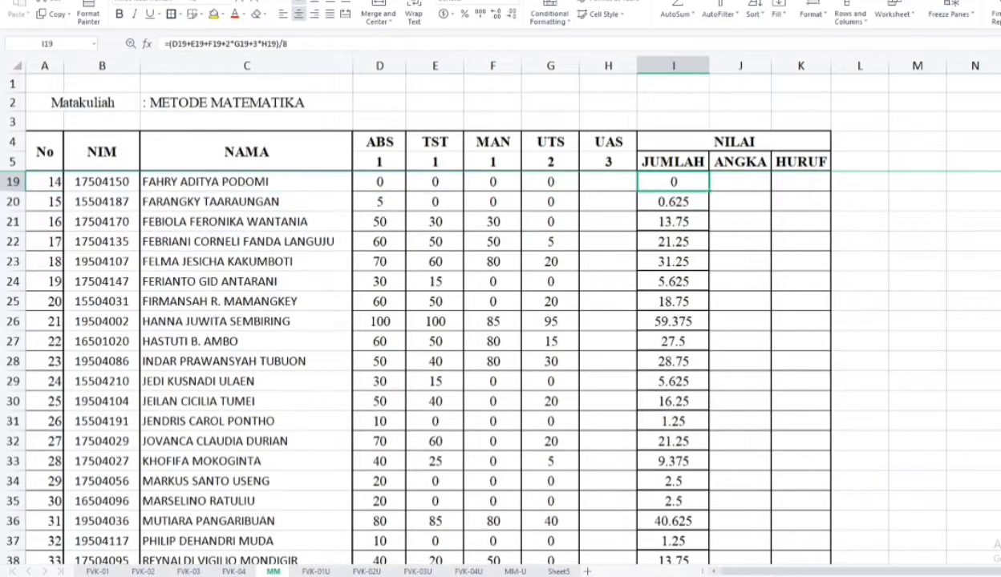
pyautogui.press('Up')
pyautogui.press('Up')
pyautogui.press('Up')
pyautogui.press('Up')
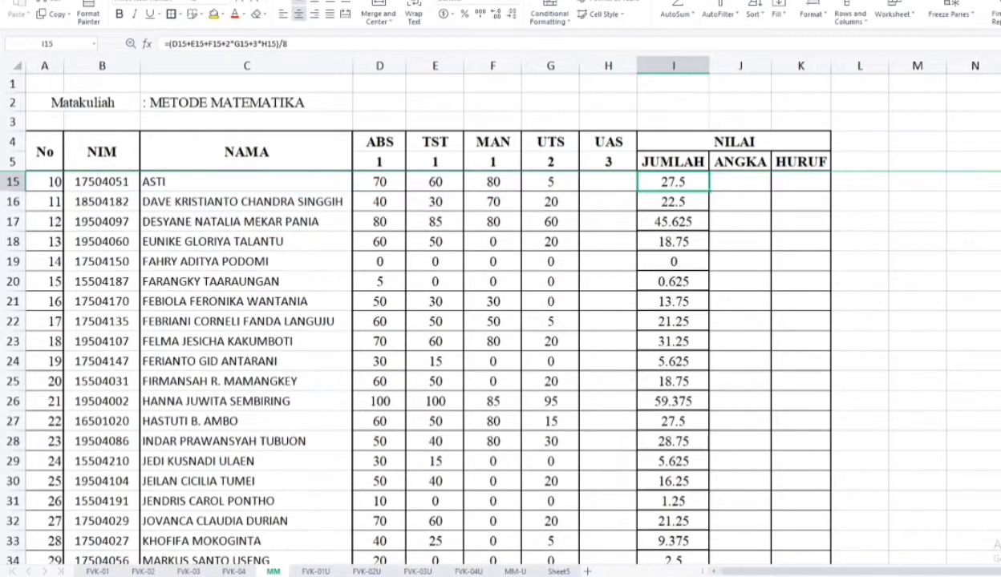
pyautogui.press('Up')
pyautogui.press('Up')
pyautogui.press('Up')
pyautogui.press('Up')
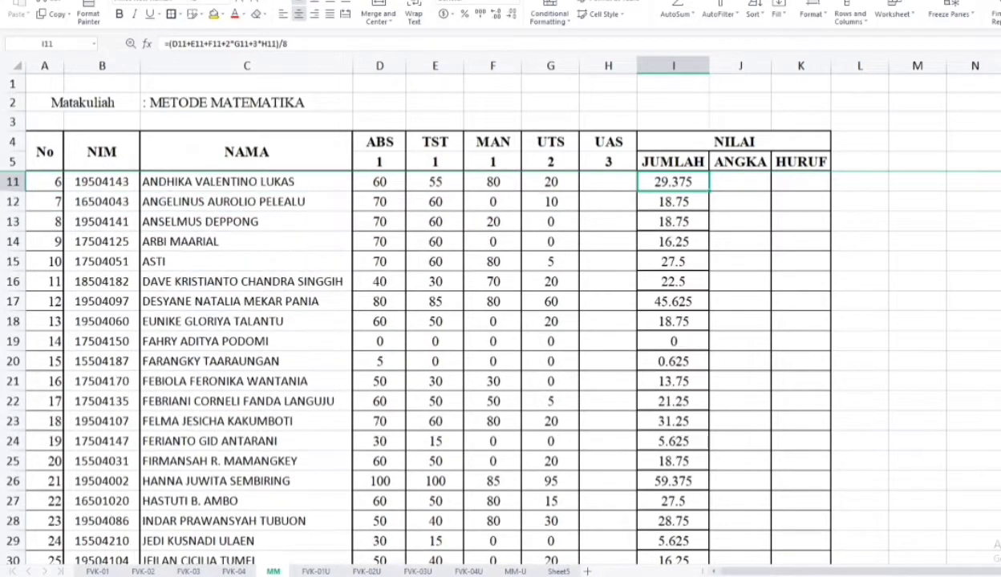
pyautogui.press('Up')
pyautogui.press('Up')
pyautogui.press('Up')
pyautogui.press('Up')
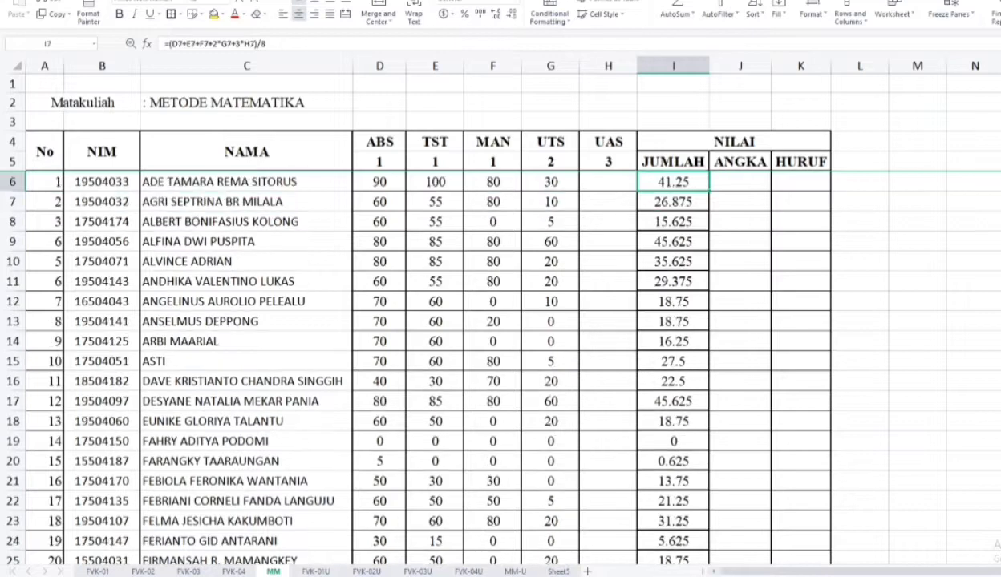
# Review the JUMLAH scores in column I from the first student down past the end of the table
pyautogui.press('Down')
pyautogui.press('Down')
pyautogui.press('Down')
pyautogui.press('Down')
pyautogui.press('Down')
pyautogui.press('Down')
pyautogui.press('Down')
pyautogui.press('Down')
pyautogui.press('Down')
pyautogui.press('Down')
pyautogui.press('Down')
pyautogui.press('Down')
pyautogui.press('Down')
pyautogui.press('Down')
pyautogui.press('Down')
pyautogui.press('Down')
pyautogui.press('Down')
pyautogui.press('Down')
pyautogui.press('Down')
pyautogui.press('Down')
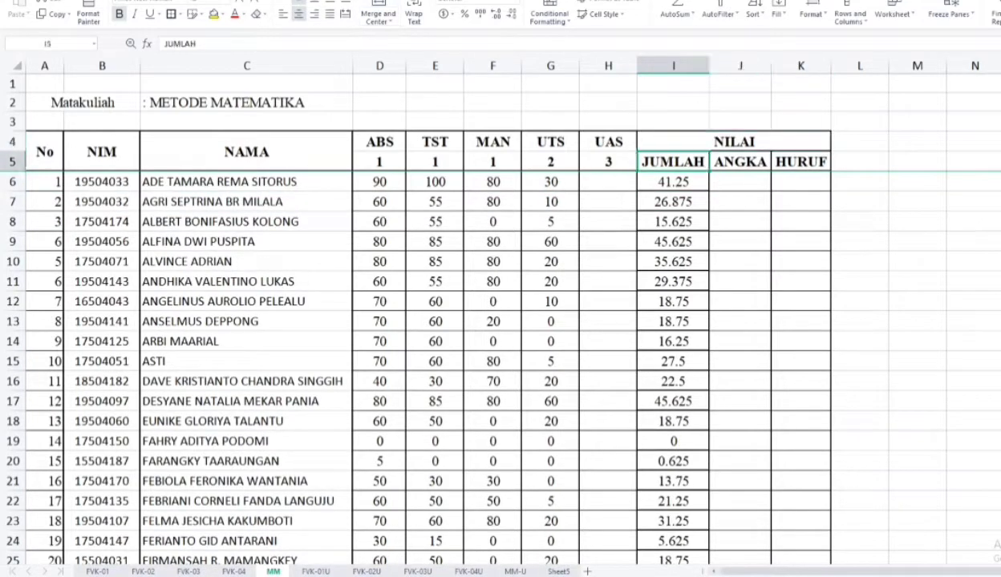
pyautogui.press('Down')
pyautogui.press('Down')
pyautogui.press('Down')
pyautogui.press('Down')
pyautogui.press('Down')
pyautogui.press('Down')
pyautogui.press('Down')
pyautogui.press('Down')
pyautogui.press('Down')
pyautogui.press('Down')
pyautogui.press('Down')
pyautogui.press('Down')
pyautogui.press('Down')
pyautogui.press('Down')
pyautogui.press('Down')
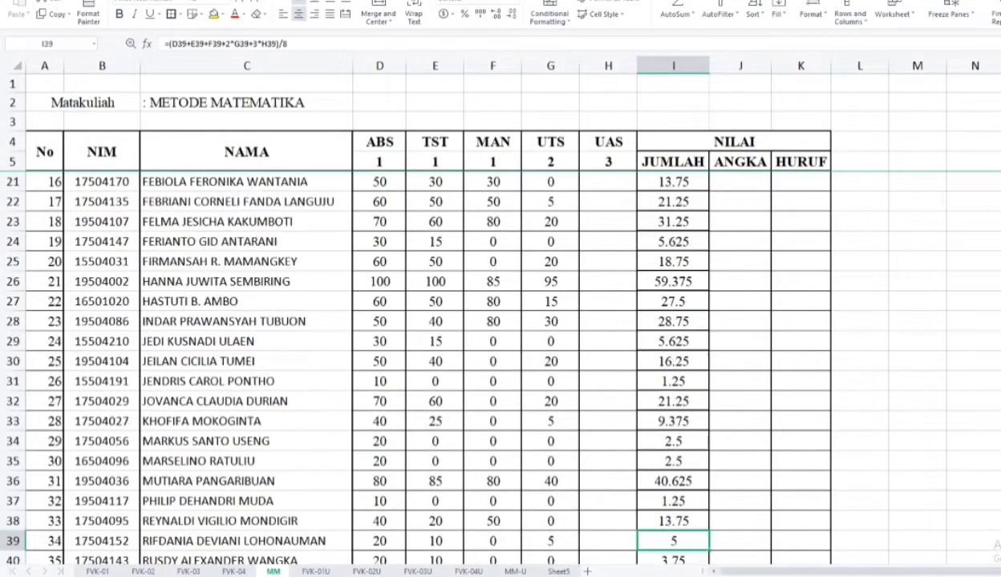
pyautogui.press('Down')
pyautogui.press('Down')
pyautogui.press('Down')
pyautogui.press('Down')
pyautogui.press('Down')
pyautogui.press('Down')
pyautogui.press('Down')
pyautogui.press('Down')
pyautogui.press('Down')
pyautogui.press('Down')
pyautogui.press('Down')
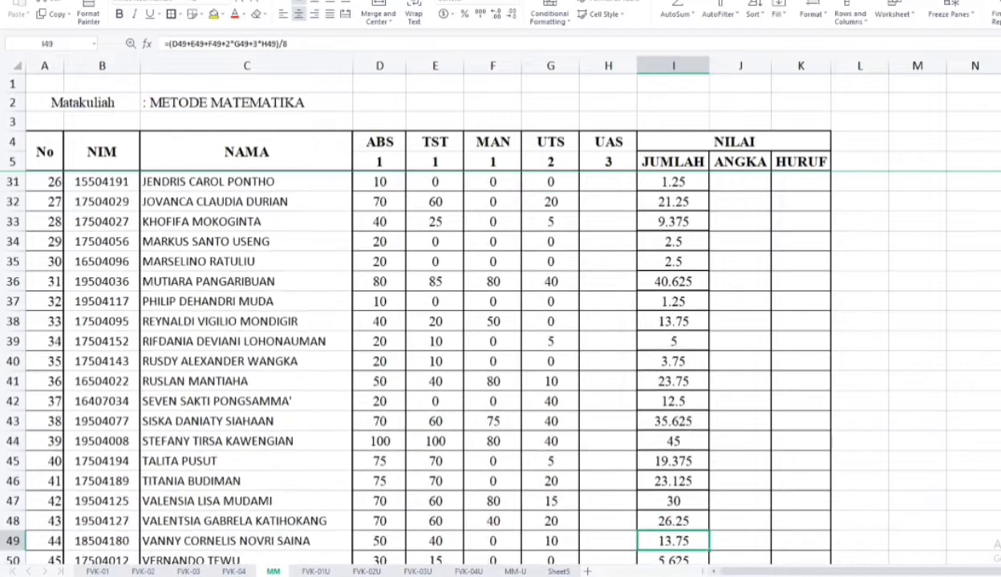
pyautogui.press('Down')
pyautogui.press('Down')
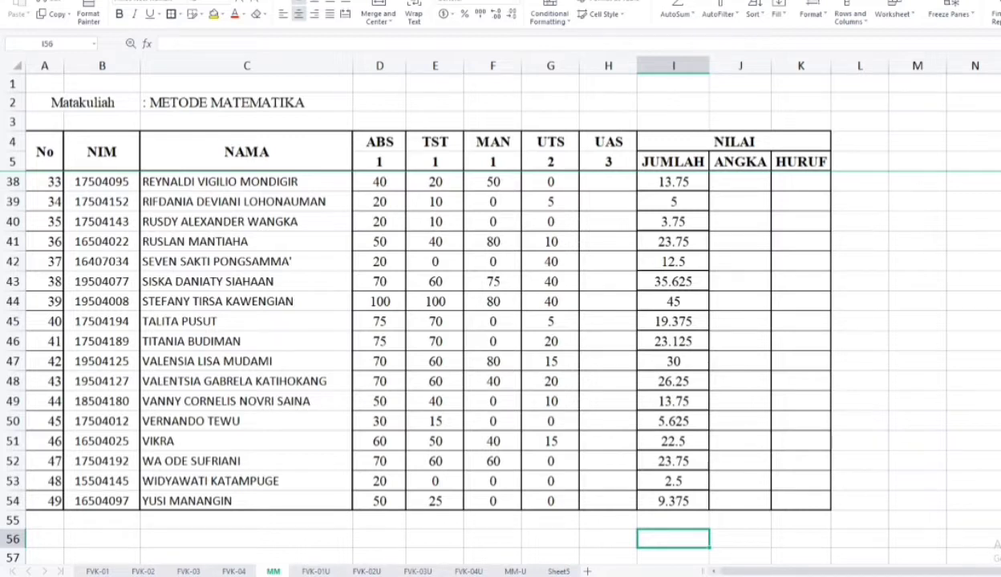
pyautogui.click(486, 380)
pyautogui.doubleClick(486, 381)
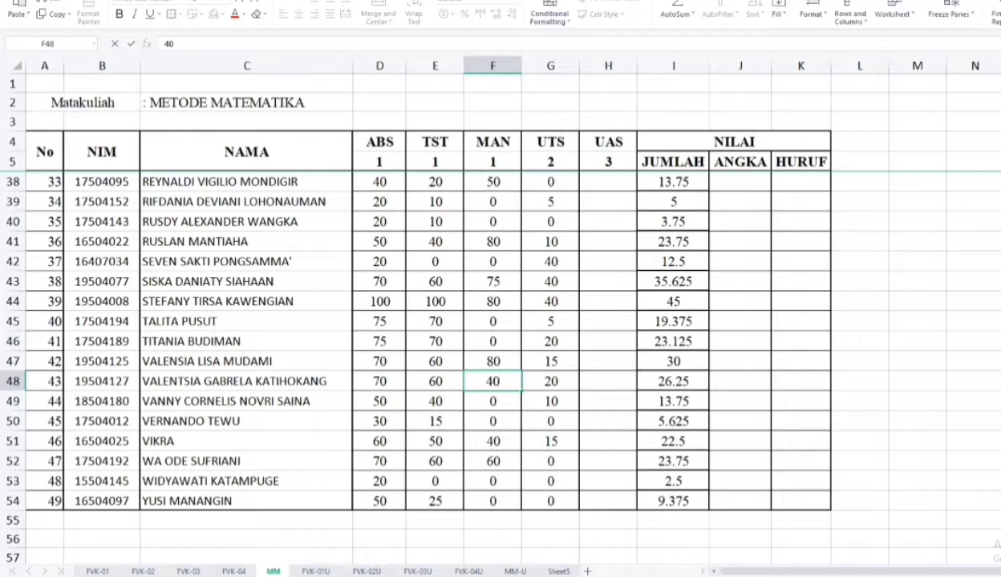
pyautogui.click(859, 361)
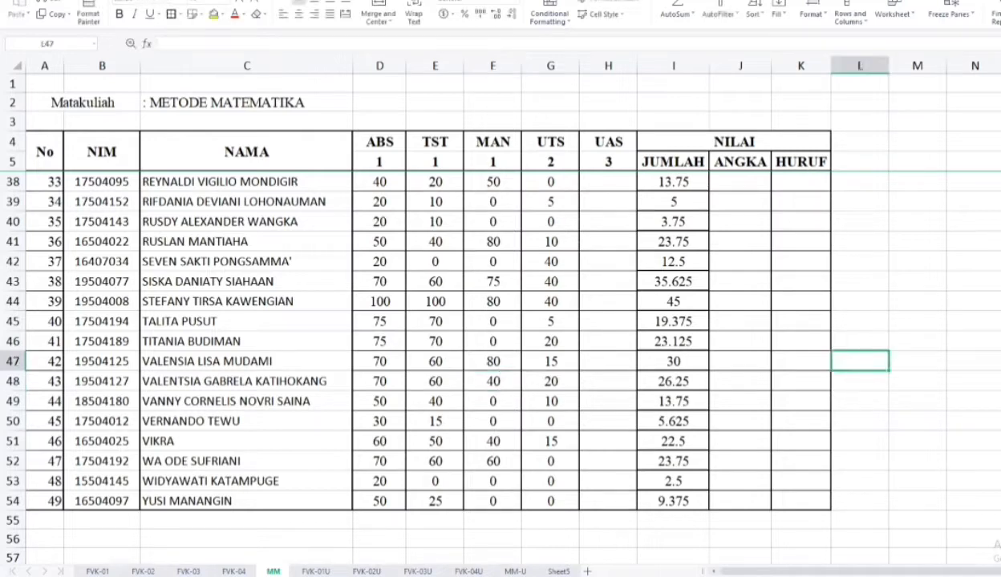
pyautogui.press('Down')
pyautogui.press('Down')
pyautogui.press('Down')
pyautogui.press('Down')
pyautogui.press('Down')
pyautogui.press('Down')
pyautogui.press('Down')
pyautogui.press('Down')
pyautogui.press('Down')
pyautogui.press('Down')
pyautogui.press('Down')
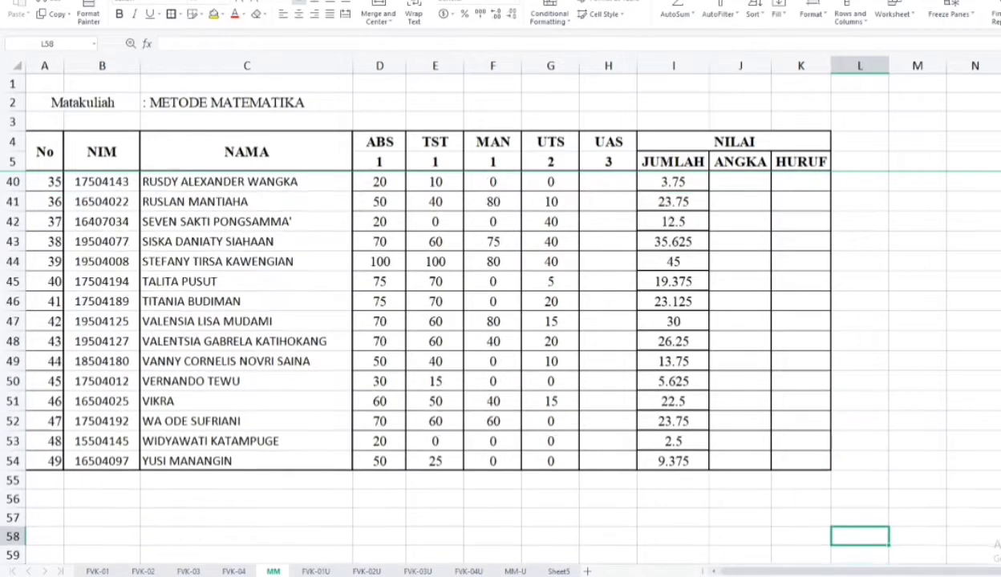
pyautogui.press('Down')
pyautogui.press('Down')
pyautogui.press('Down')
pyautogui.press('Down')
pyautogui.press('Down')
pyautogui.press('Down')
pyautogui.press('Down')
pyautogui.press('Down')
pyautogui.press('Down')
pyautogui.press('Down')
pyautogui.press('Down')
pyautogui.press('Down')
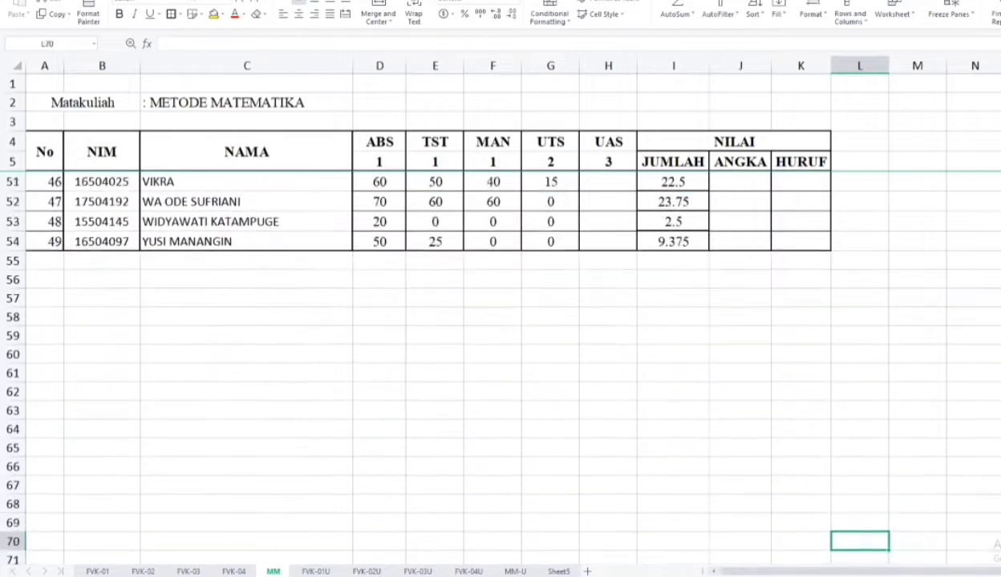
pyautogui.press('Down')
pyautogui.press('Down')
pyautogui.press('Down')
pyautogui.press('Down')
pyautogui.press('Down')
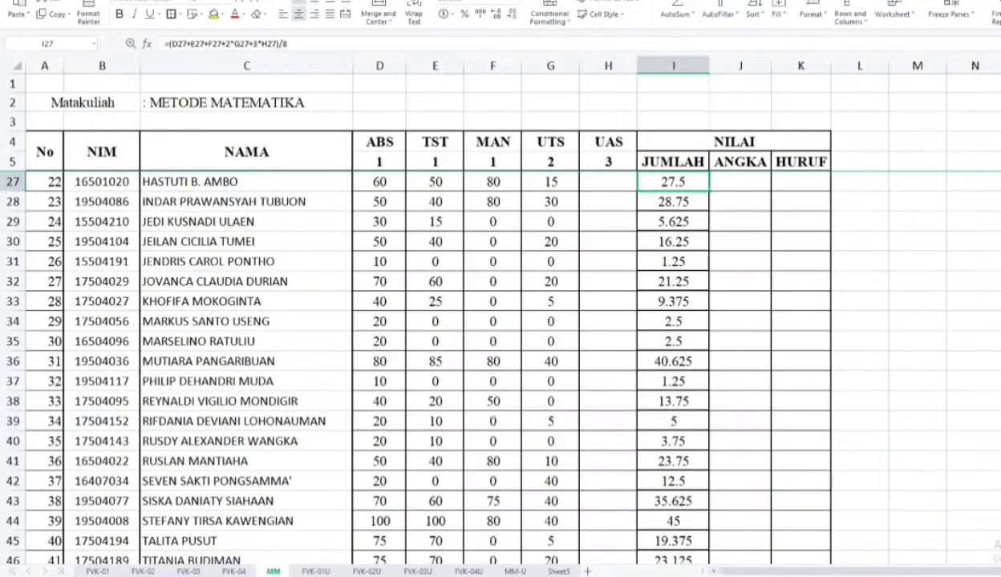
# Examine the JUMLAH formulas in column I of the MM sheet row by row, from row 27 up to the column heading
pyautogui.press('Up')
pyautogui.press('Up')
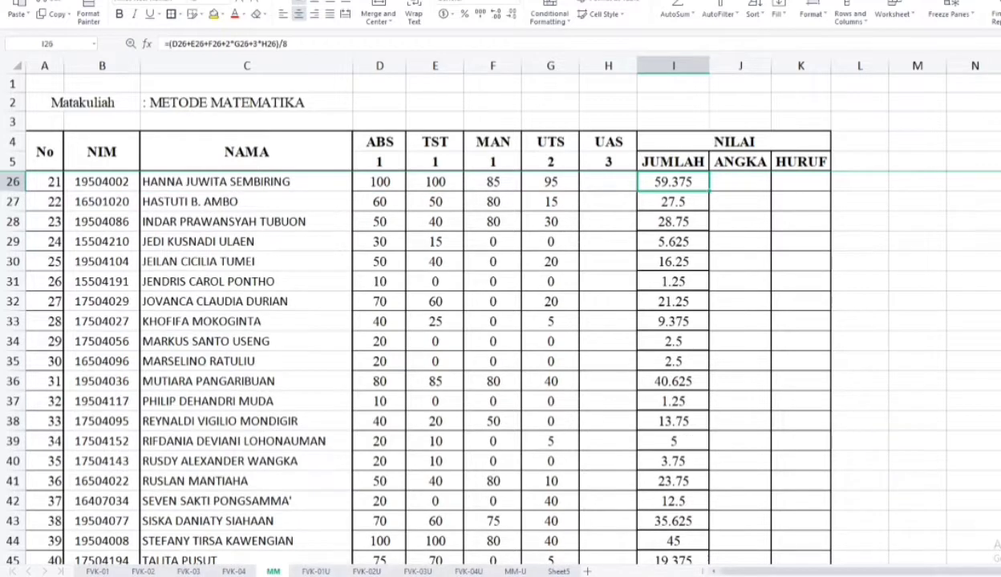
pyautogui.press('Up')
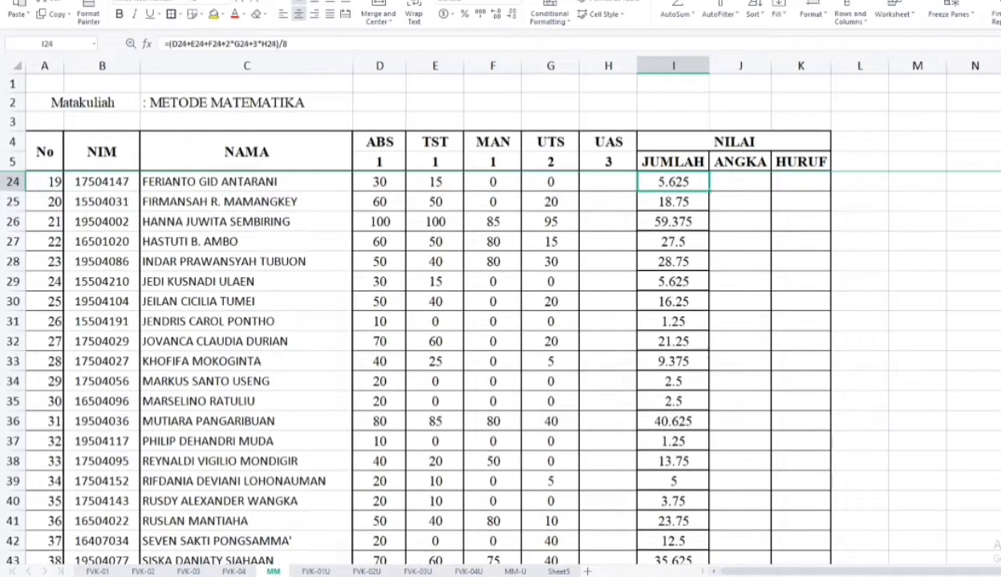
pyautogui.press('Up')
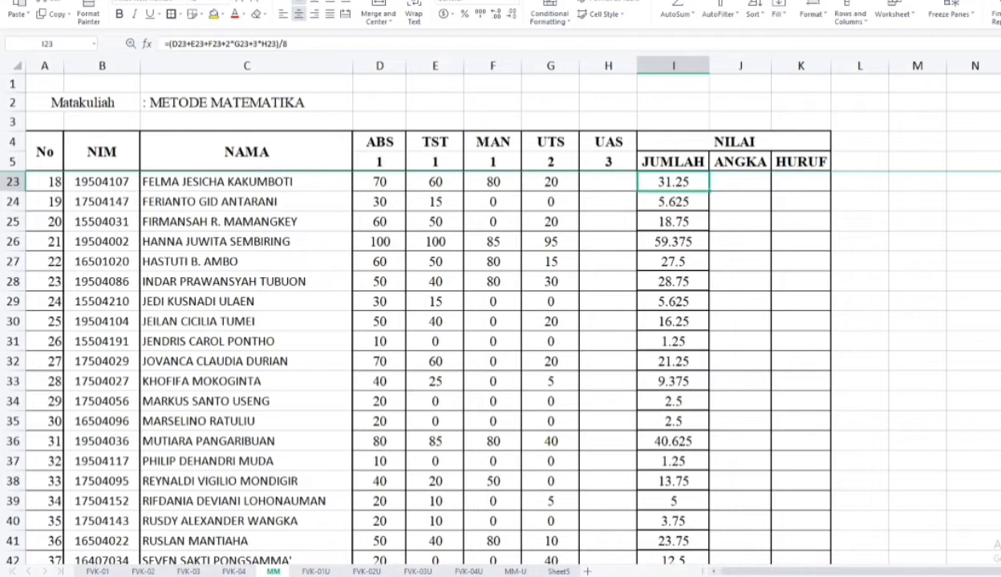
pyautogui.press('Up')
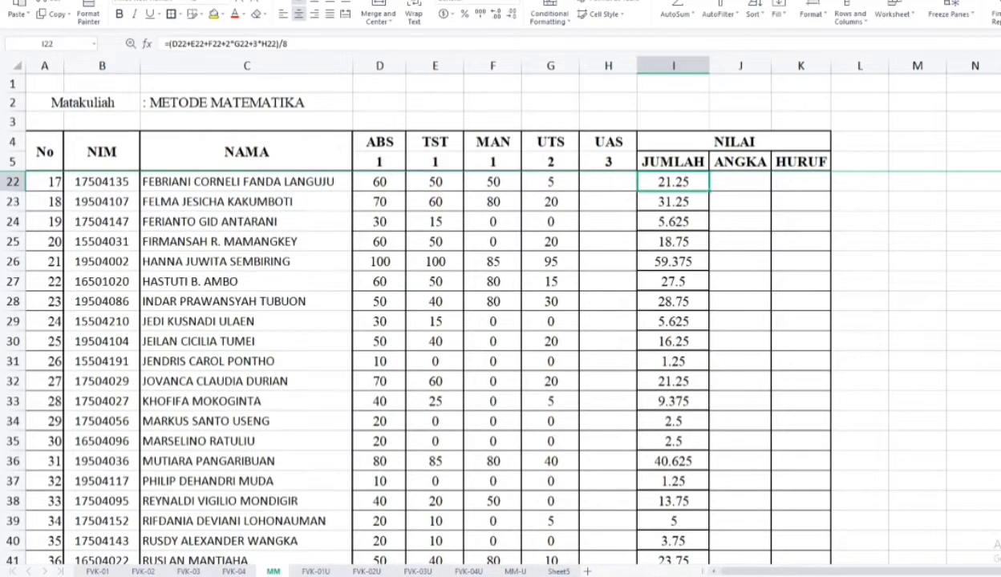
pyautogui.press('Up')
pyautogui.press('Up')
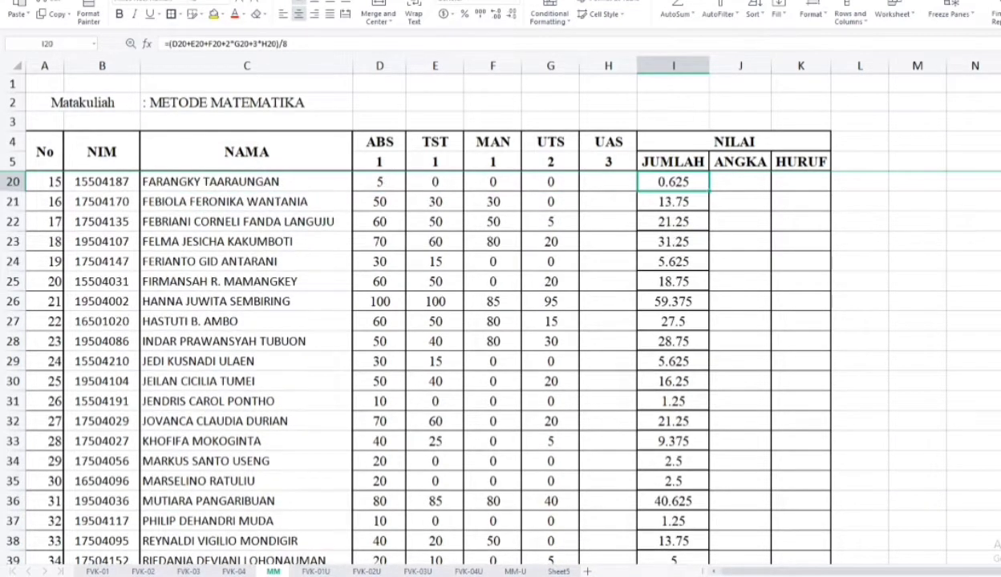
pyautogui.press('Up')
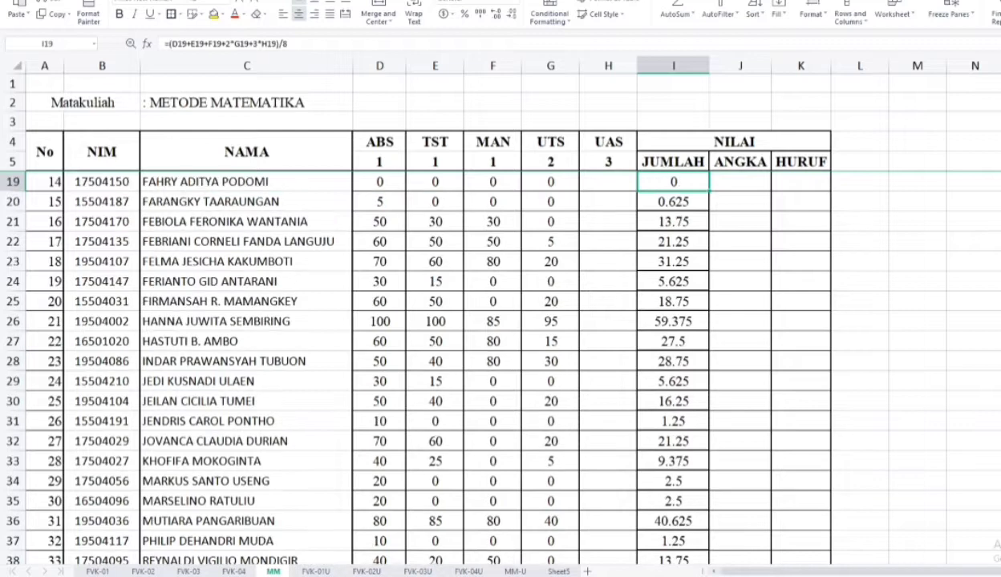
pyautogui.press('Up')
pyautogui.press('Up')
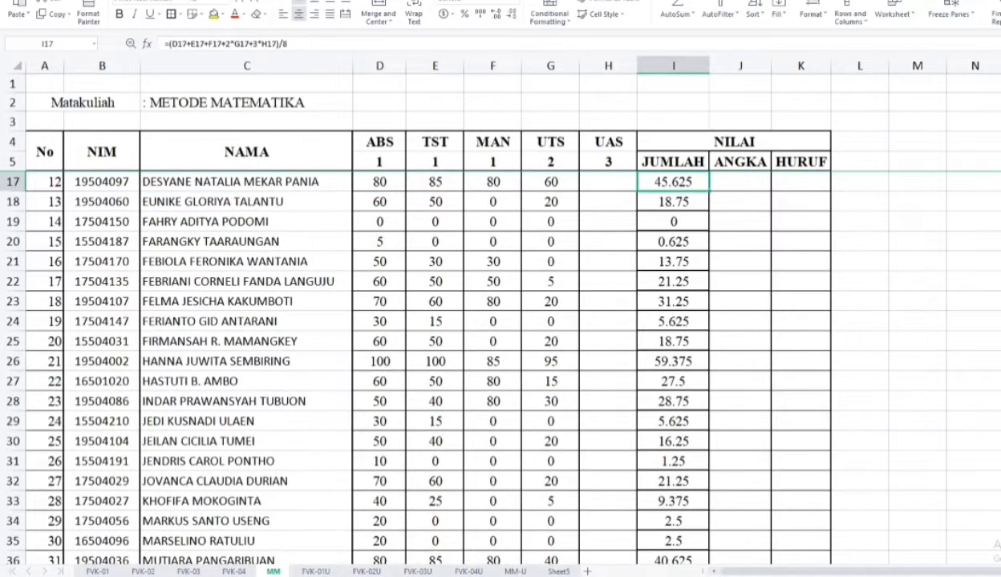
pyautogui.press('Up')
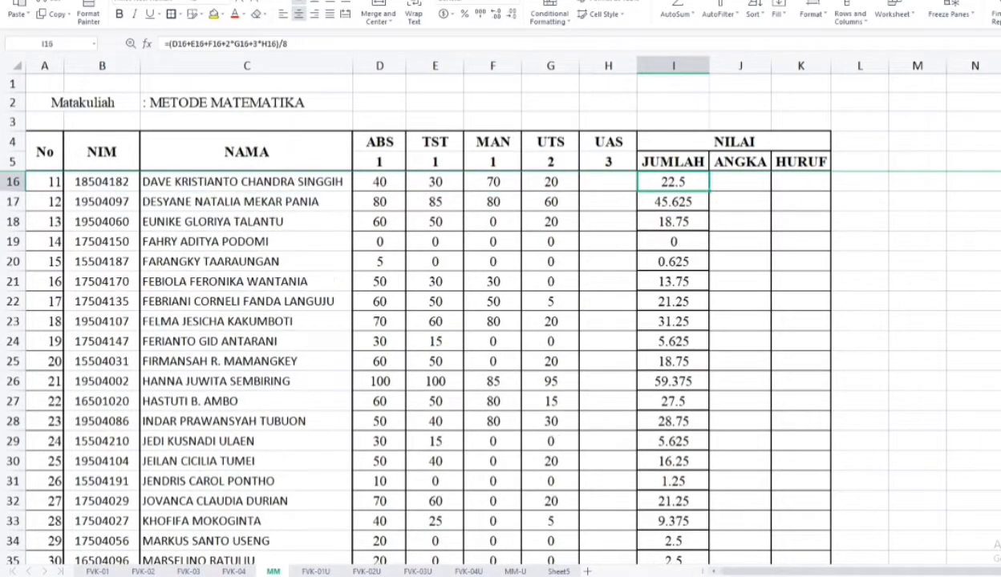
pyautogui.press('Up')
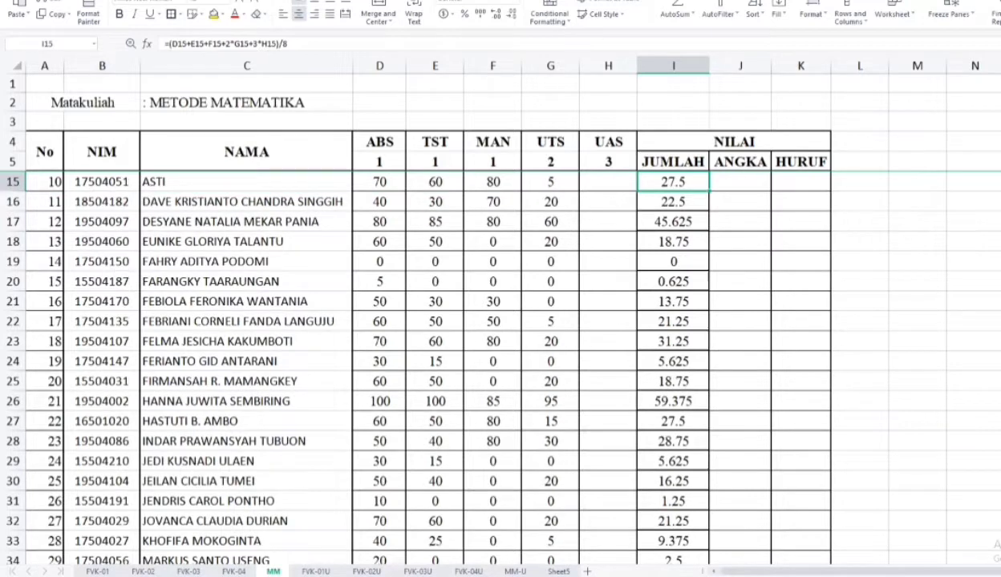
pyautogui.press('Up')
pyautogui.press('Up')
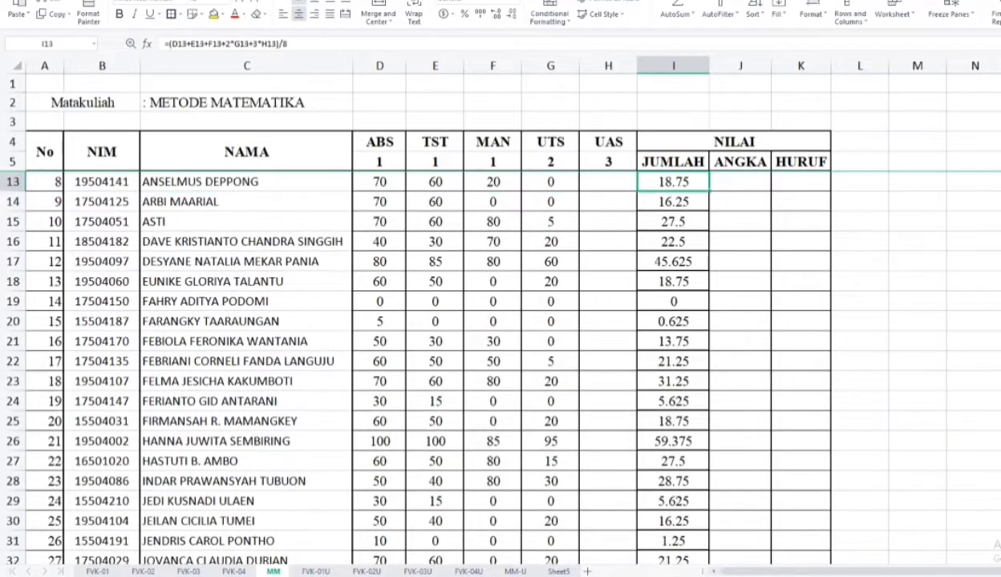
pyautogui.press('Up')
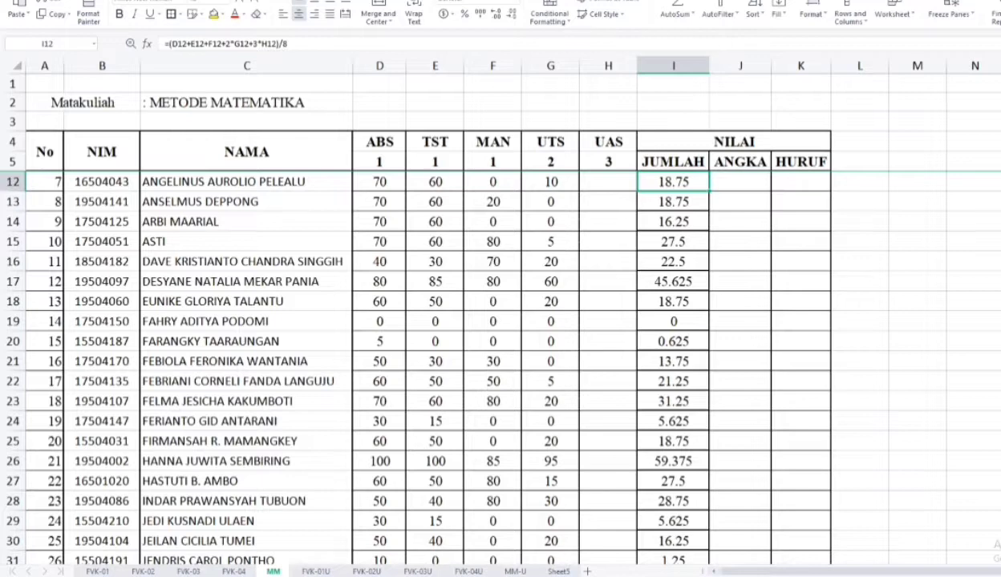
pyautogui.press('Up')
pyautogui.press('Up')
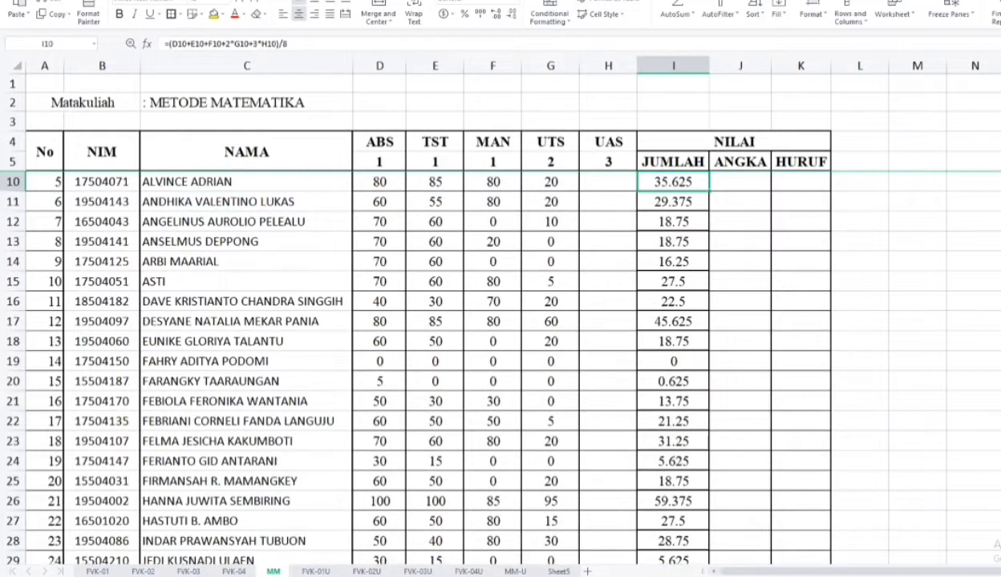
pyautogui.press('Up')
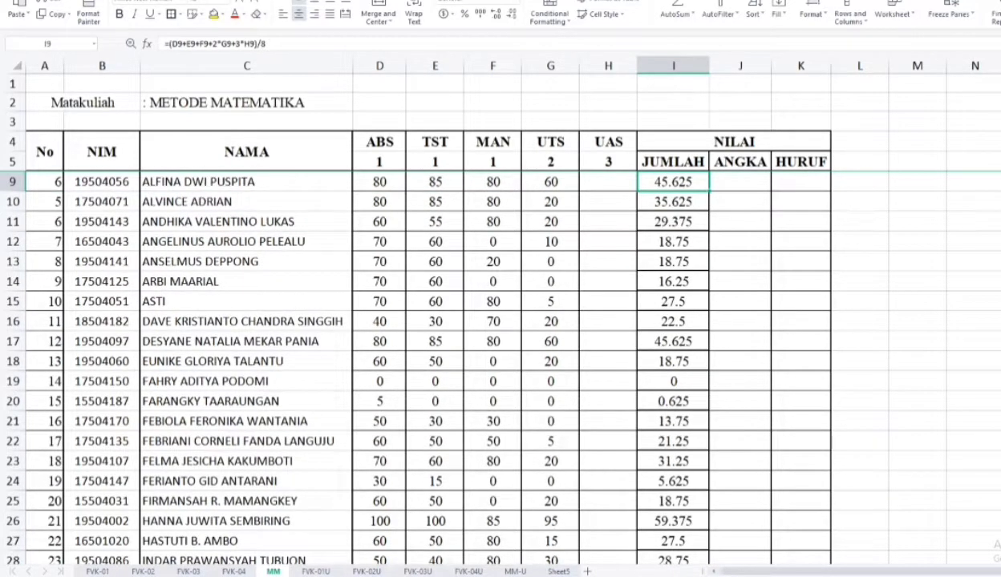
pyautogui.press('Up')
pyautogui.press('Up')
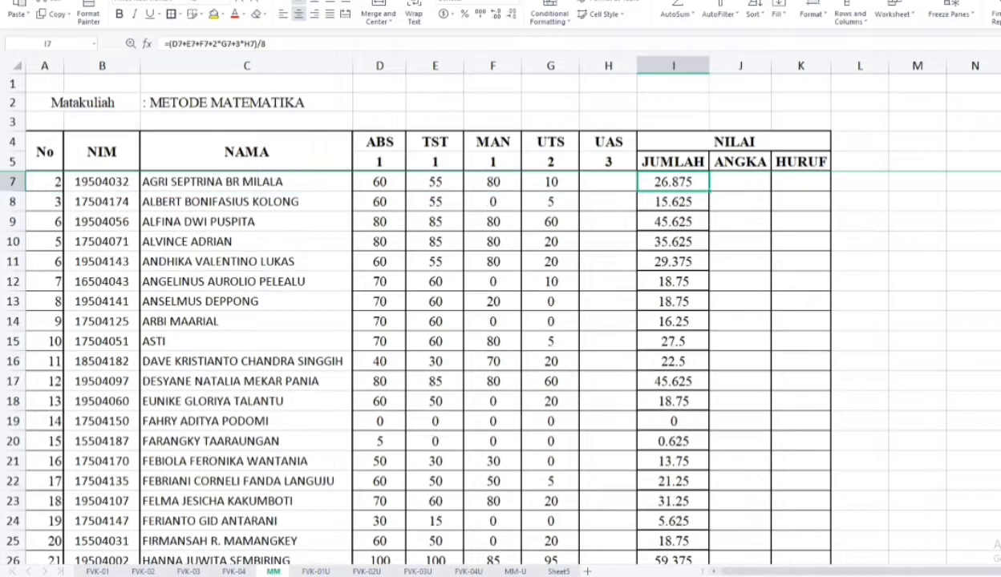
pyautogui.press('Up')
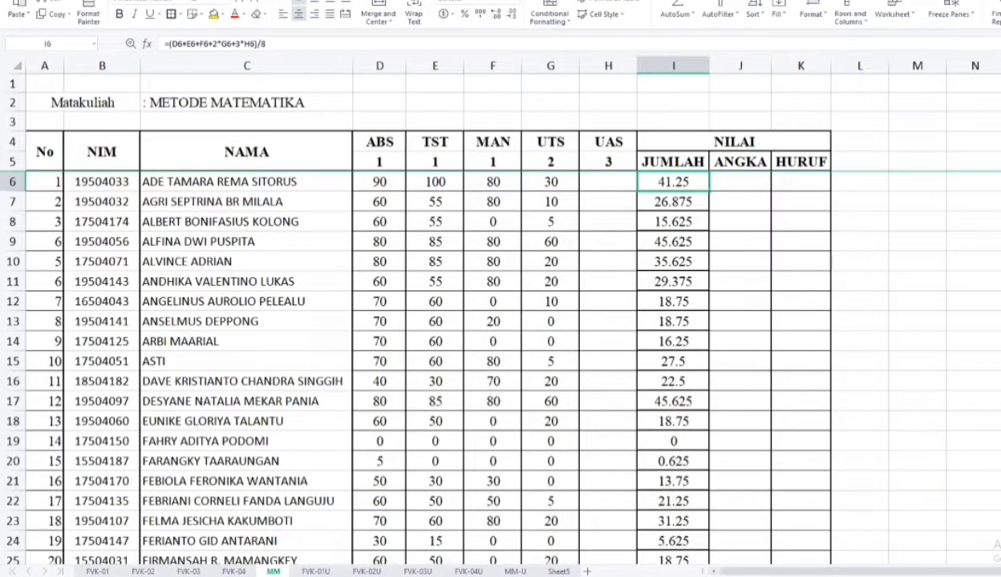
pyautogui.press('Up')
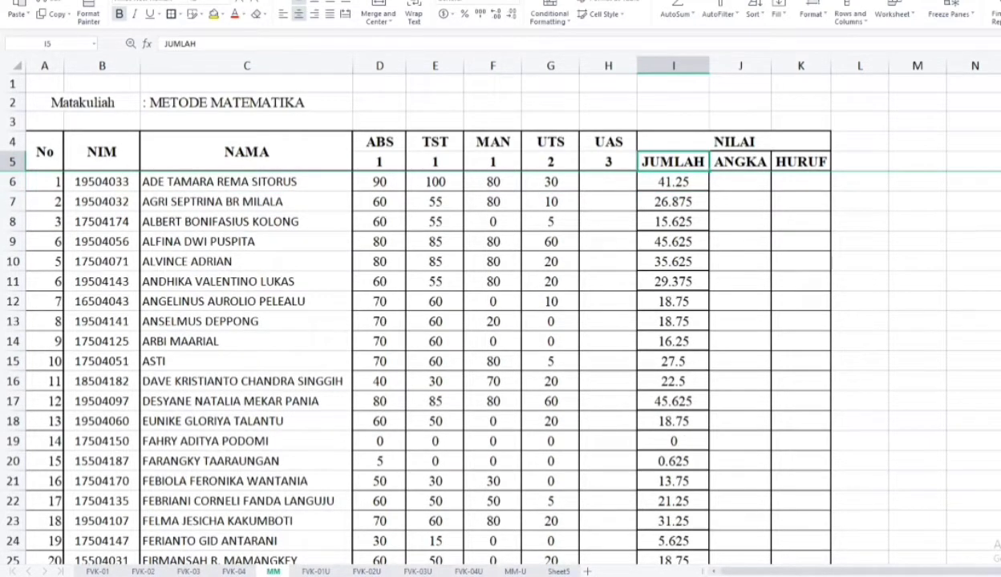
# Review the JUMLAH scores in column I of the MM sheet from the first student down past the end of the table
pyautogui.press('Down')
pyautogui.press('Down')
pyautogui.press('Down')
pyautogui.press('Down')
pyautogui.press('Down')
pyautogui.press('Down')
pyautogui.press('Down')
pyautogui.press('Down')
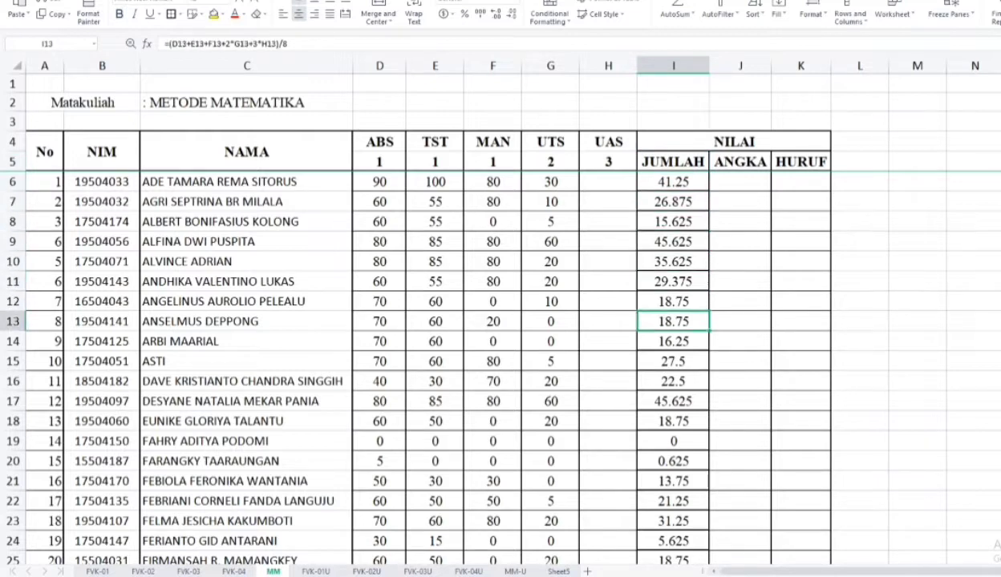
pyautogui.press('Down')
pyautogui.press('Down')
pyautogui.press('Down')
pyautogui.press('Down')
pyautogui.press('Down')
pyautogui.press('Down')
pyautogui.press('Down')
pyautogui.press('Down')
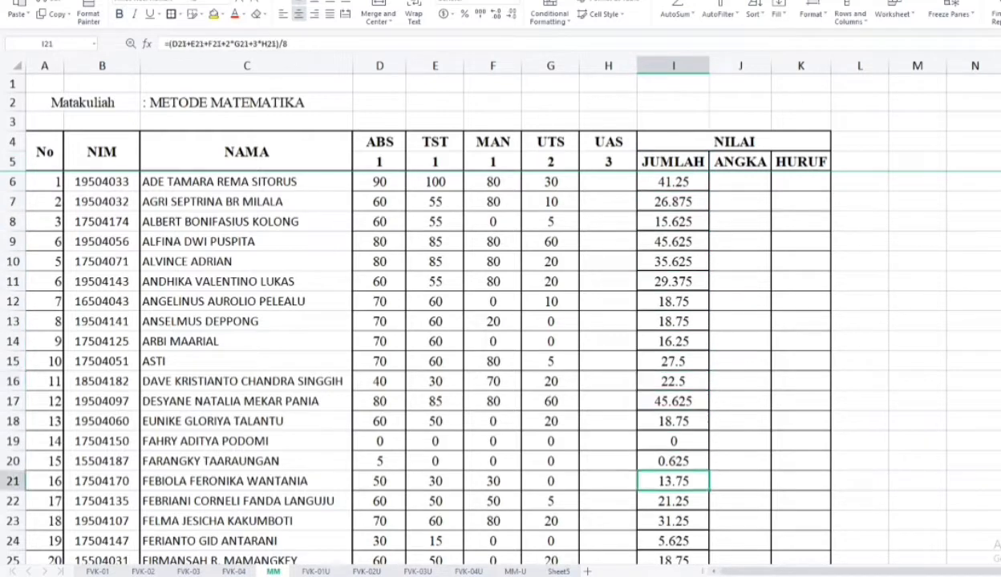
pyautogui.press('Down')
pyautogui.press('Down')
pyautogui.press('Down')
pyautogui.press('Down')
pyautogui.press('Down')
pyautogui.press('Down')
pyautogui.press('Down')
pyautogui.press('Down')
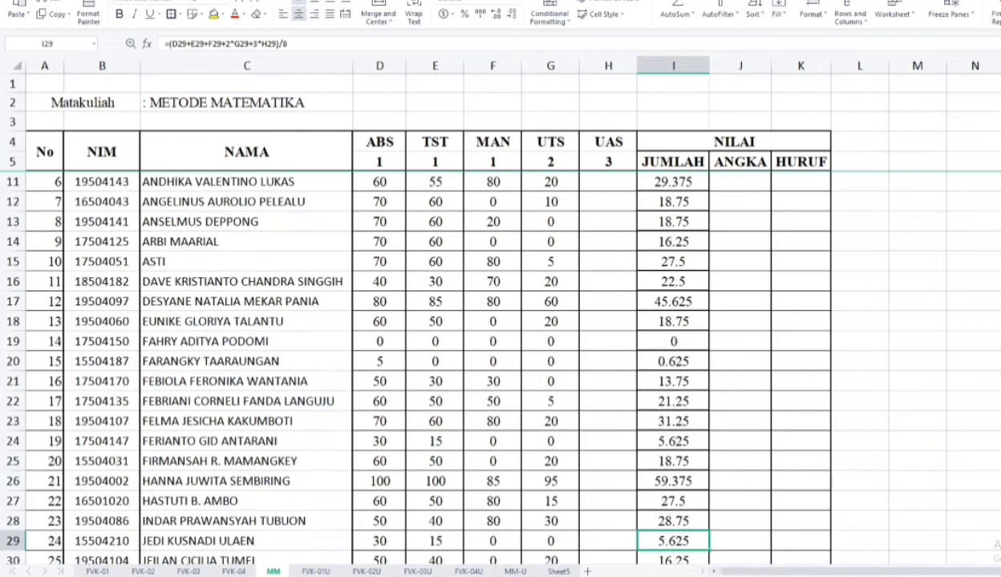
pyautogui.press('Down')
pyautogui.press('Down')
pyautogui.press('Down')
pyautogui.press('Down')
pyautogui.press('Down')
pyautogui.press('Down')
pyautogui.press('Down')
pyautogui.press('Down')
pyautogui.press('Down')
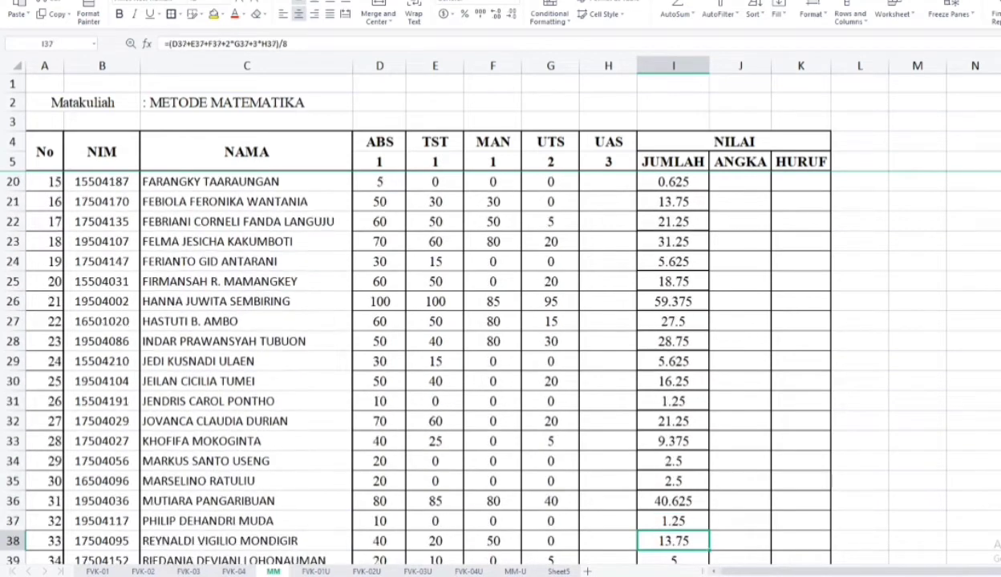
pyautogui.press('Down')
pyautogui.press('Down')
pyautogui.press('Down')
pyautogui.press('Down')
pyautogui.press('Down')
pyautogui.press('Down')
pyautogui.press('Down')
pyautogui.press('Down')
pyautogui.press('Down')
pyautogui.press('Down')
pyautogui.press('Down')
pyautogui.press('Down')
pyautogui.press('Down')
pyautogui.press('Down')
pyautogui.press('Down')
pyautogui.press('Down')
pyautogui.press('Down')
pyautogui.press('Down')
pyautogui.press('Down')
pyautogui.press('Down')
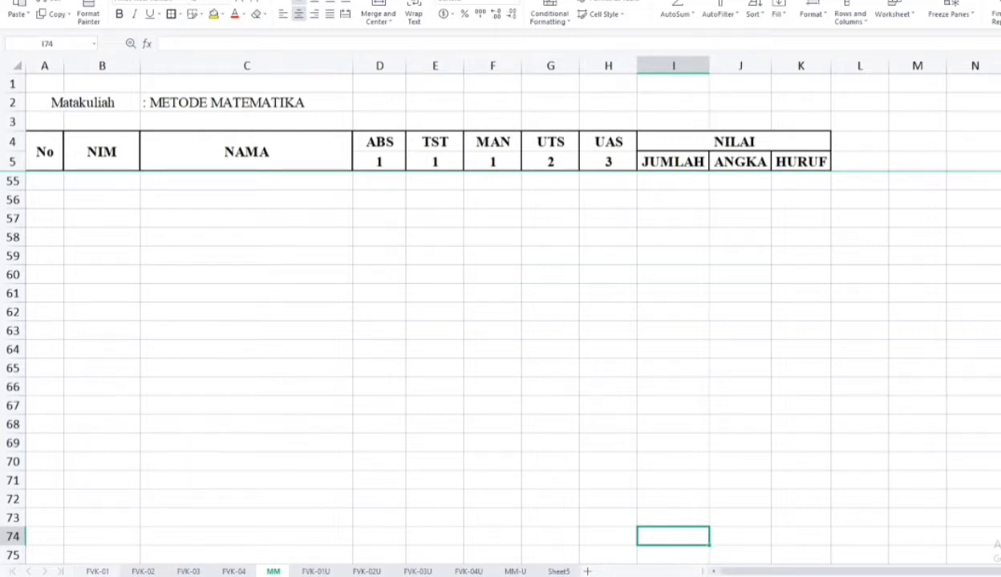
# Switch to the FVK-01 grade sheet and select cell I36, directly below the last JUMLAH score
pyautogui.hotkey('ctrl', 'pageup')
pyautogui.hotkey('ctrl', 'pageup')
pyautogui.hotkey('ctrl', 'pageup')
pyautogui.hotkey('ctrl', 'pageup')
pyautogui.click(637, 311)
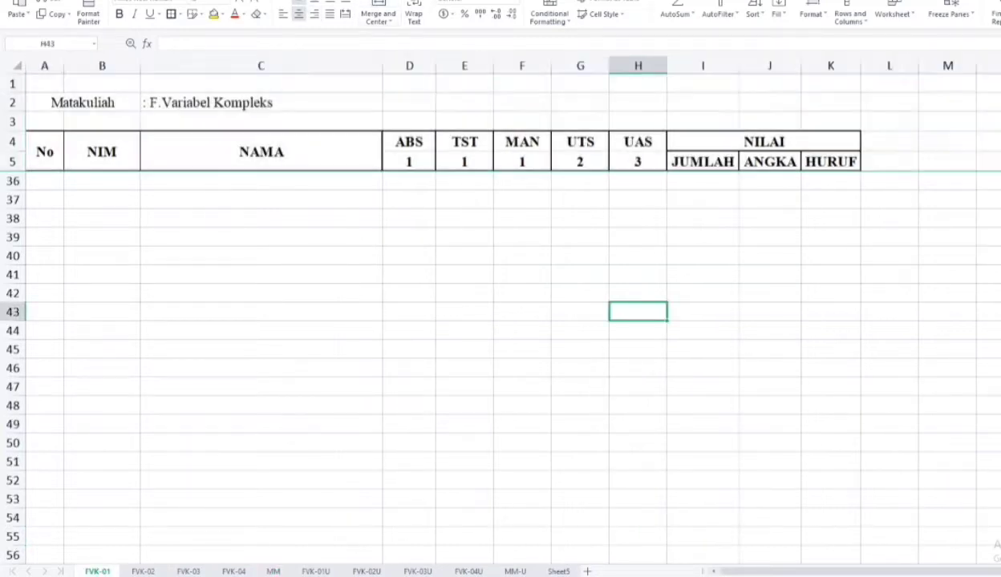
pyautogui.click(702, 180)
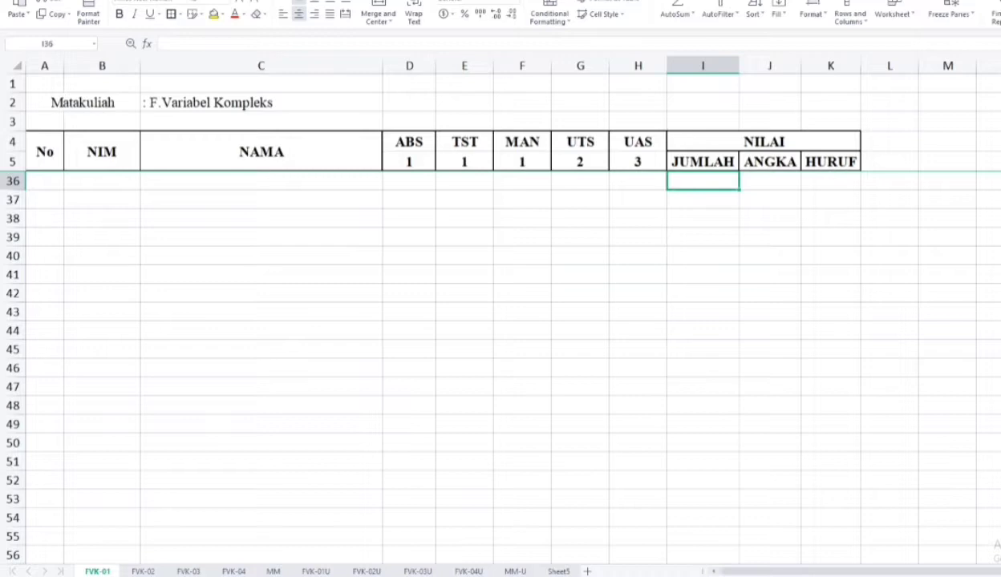
# Examine the JUMLAH formulas in column I of the FVK-01 sheet row by row, from row 35 up to the column heading
pyautogui.press('Up')
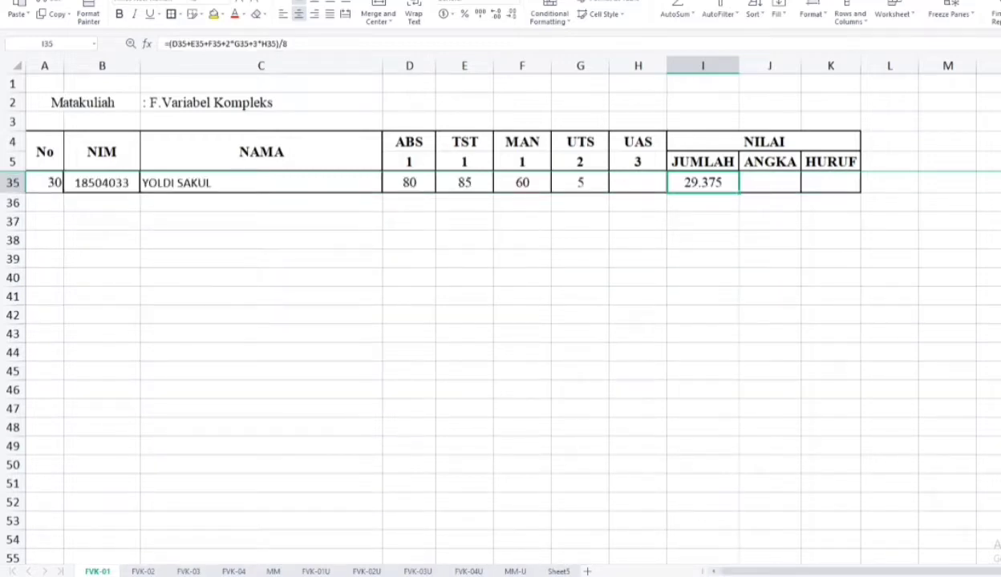
pyautogui.press('Up')
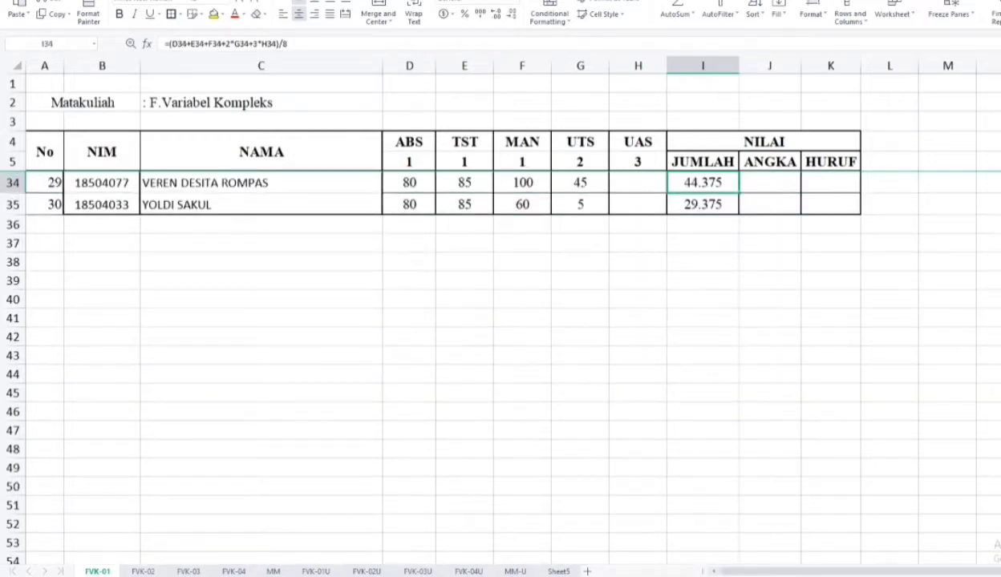
pyautogui.press('Up')
pyautogui.press('Up')
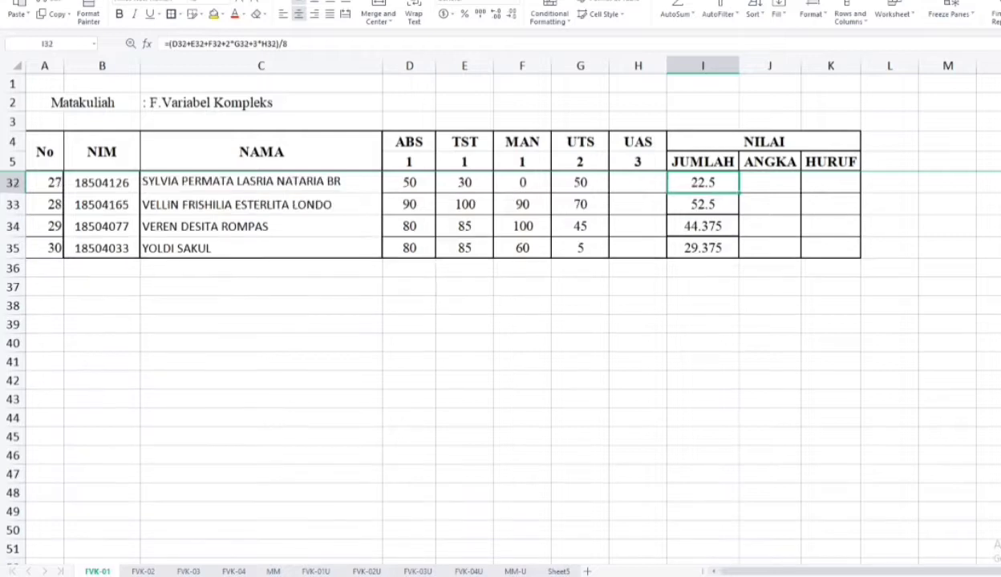
pyautogui.press('Up')
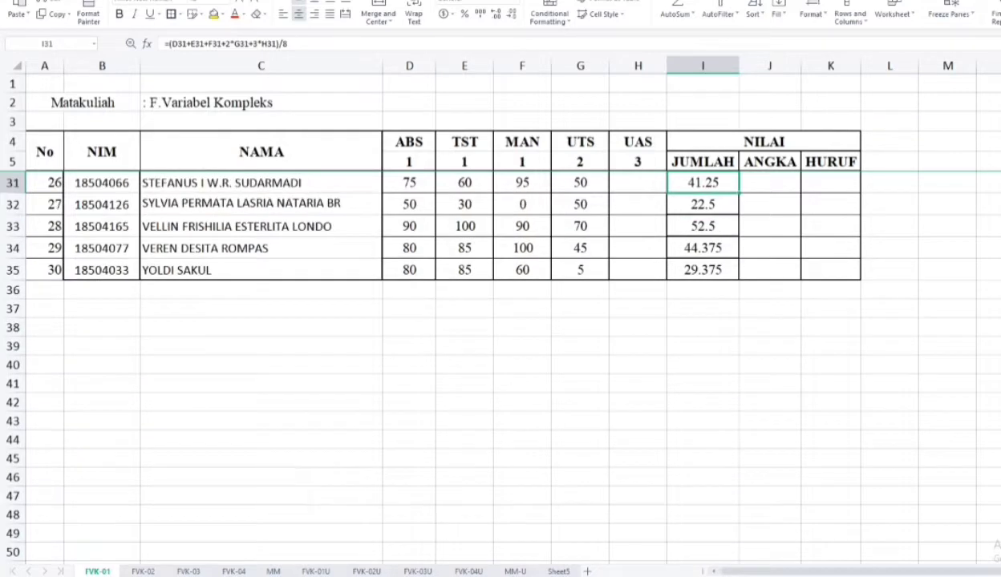
pyautogui.press('Up')
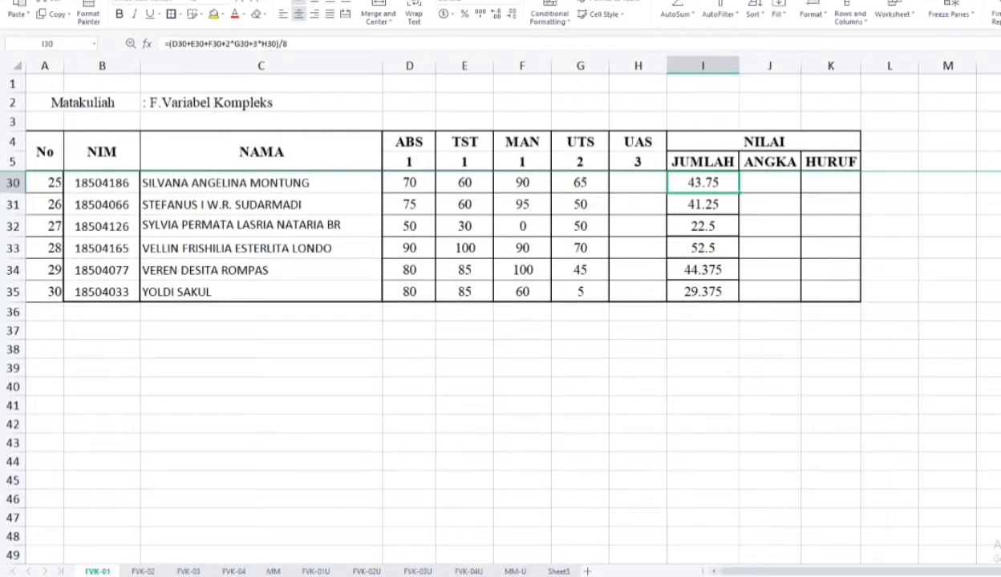
pyautogui.press('Up')
pyautogui.press('Up')
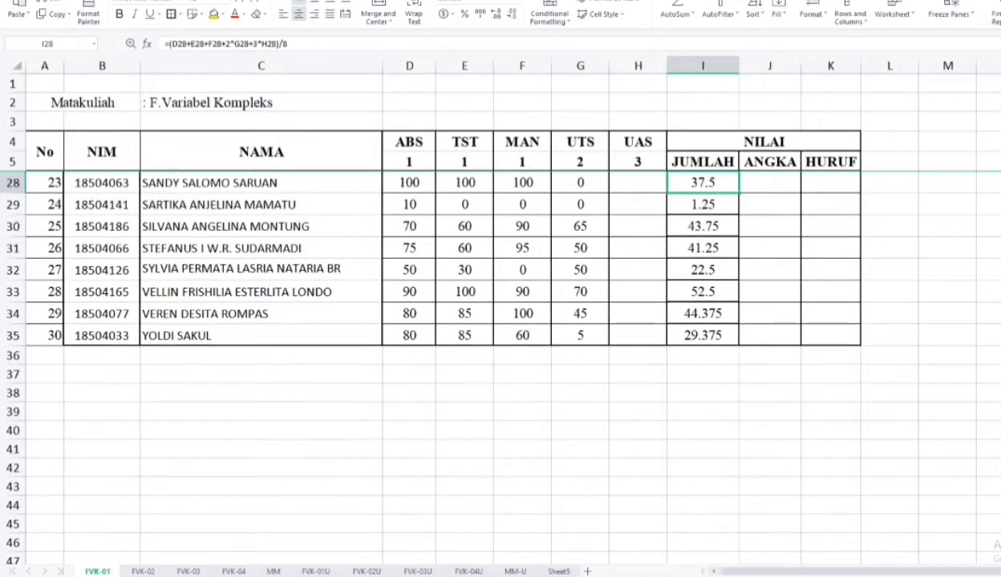
pyautogui.press('Up')
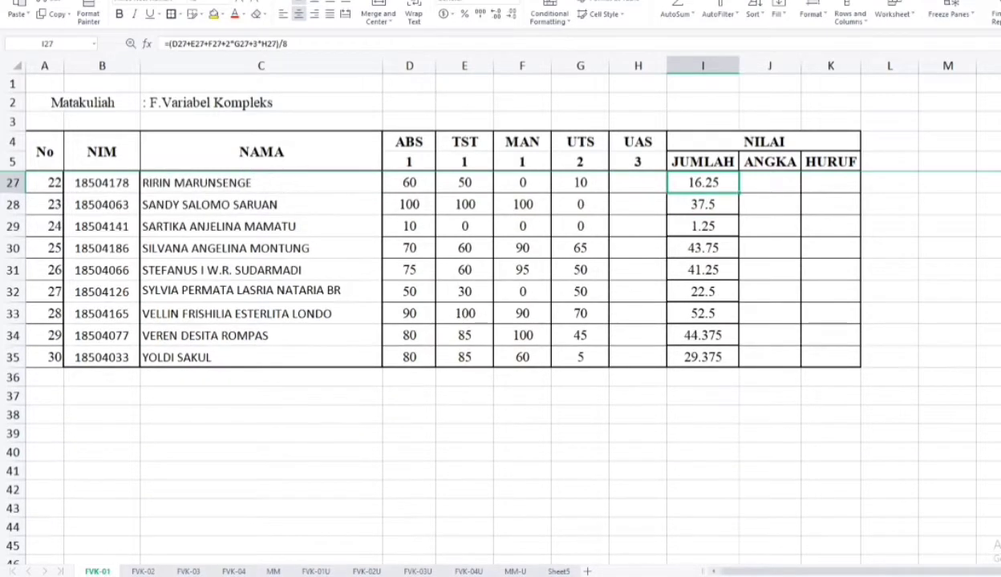
pyautogui.press('Up')
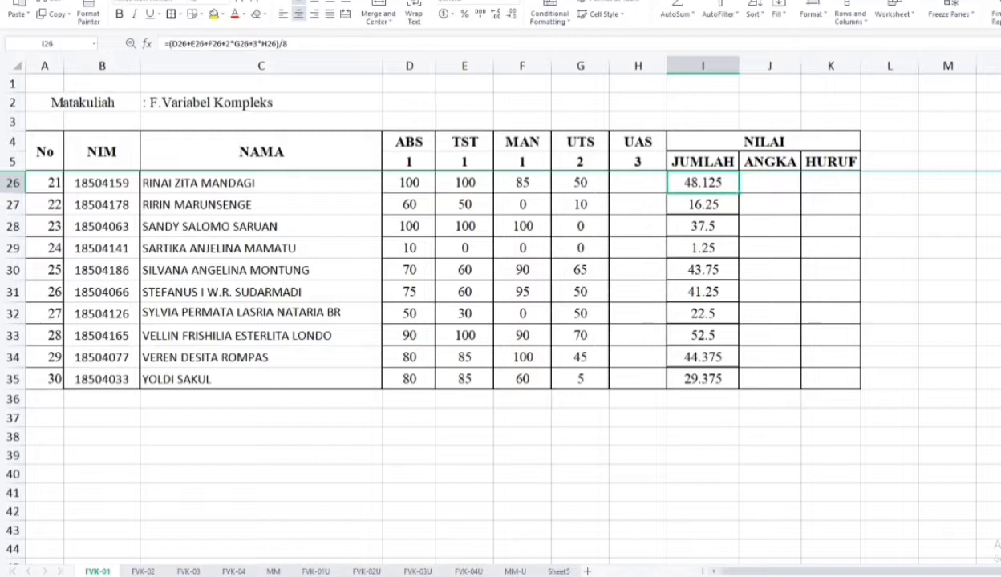
pyautogui.press('Up')
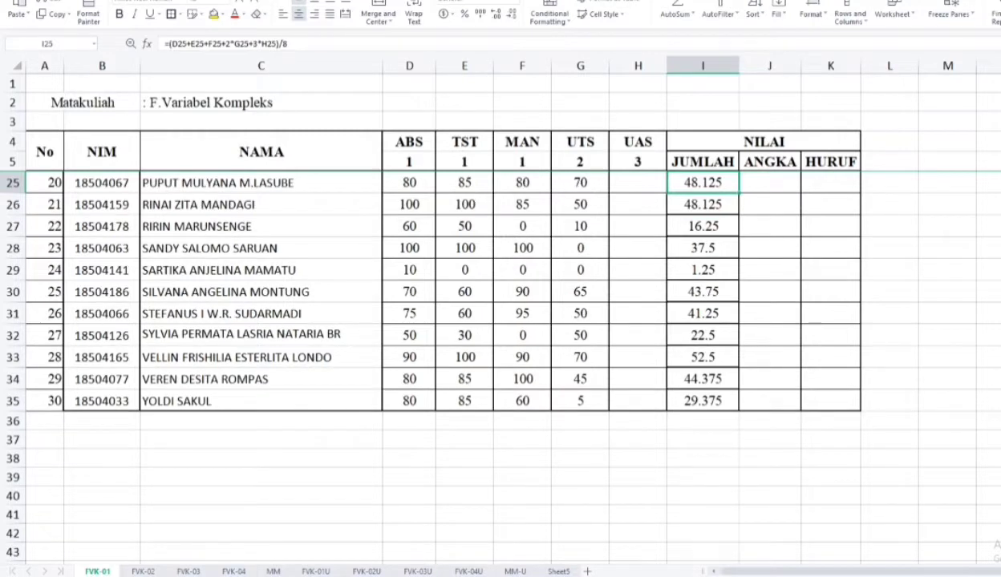
pyautogui.press('Up')
pyautogui.press('Up')
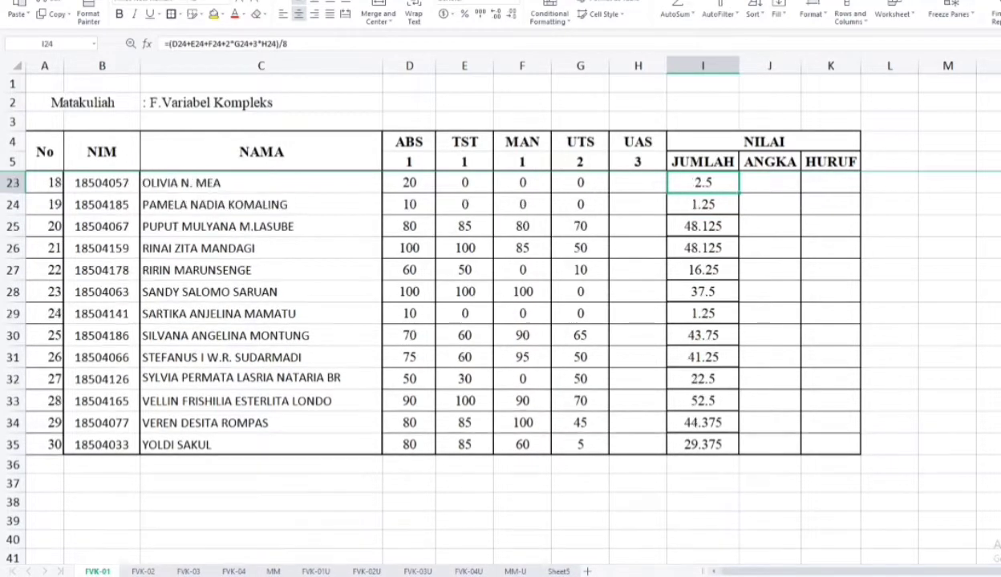
pyautogui.press('Up')
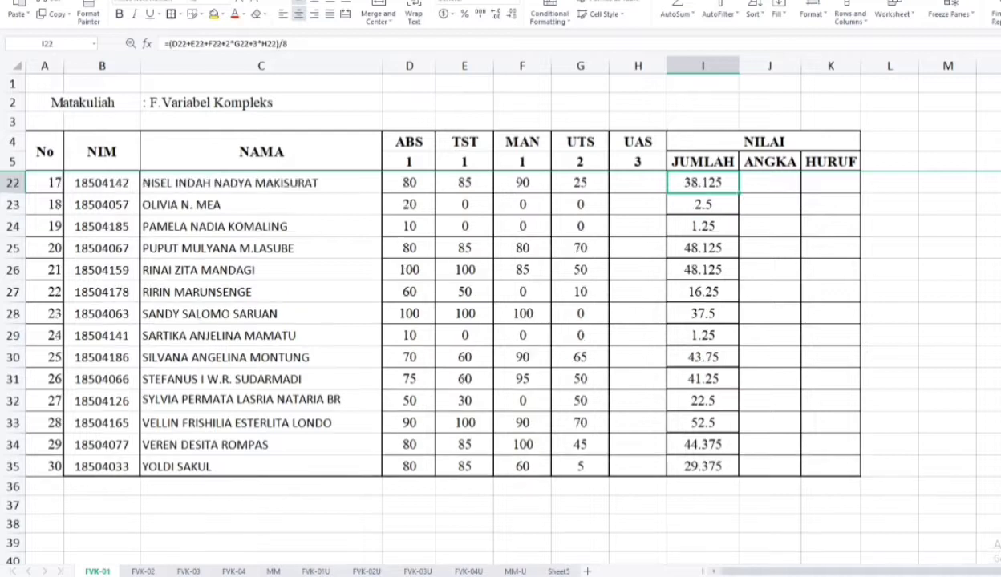
pyautogui.press('Up')
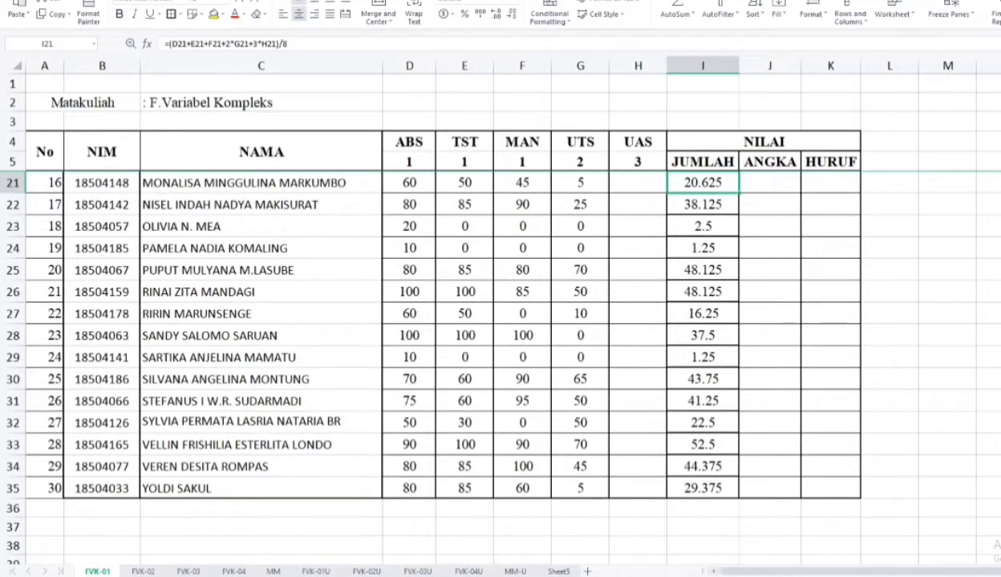
pyautogui.press('Up')
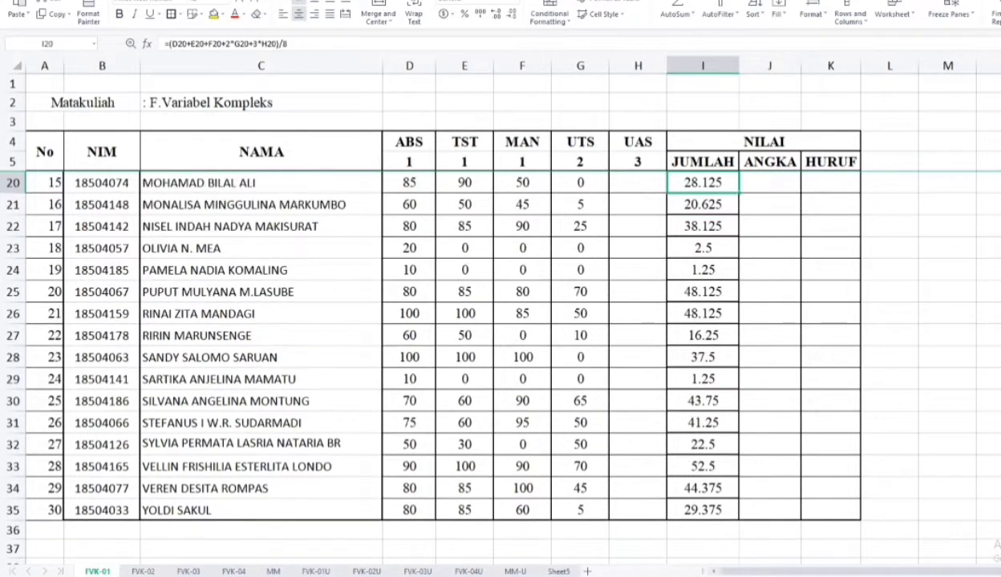
pyautogui.press('Up')
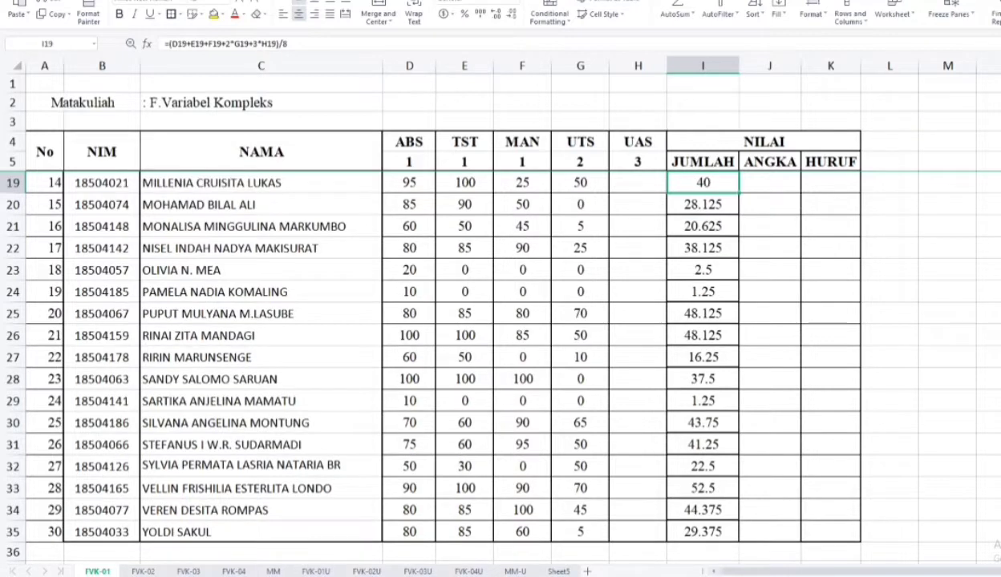
pyautogui.press('Up')
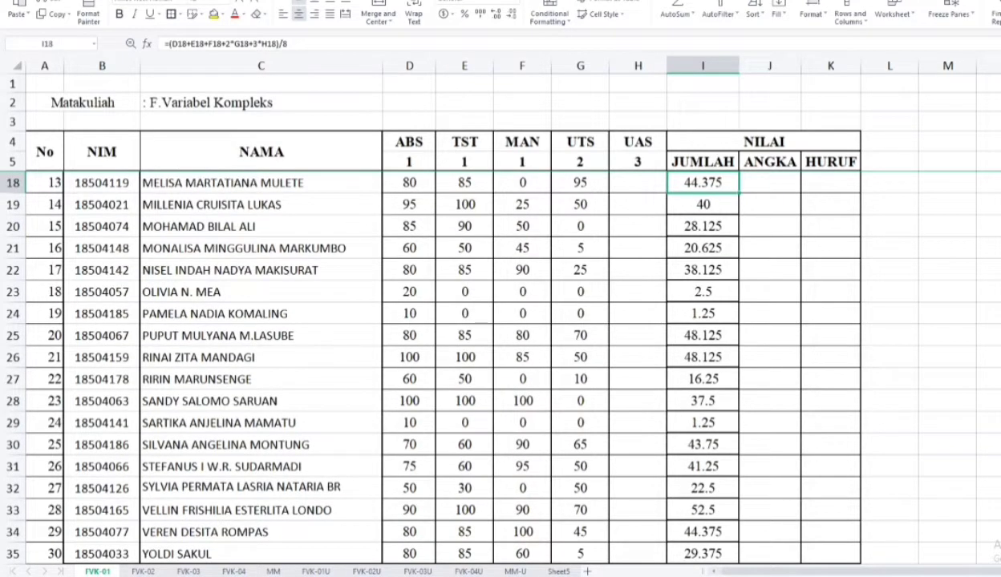
pyautogui.press('Up')
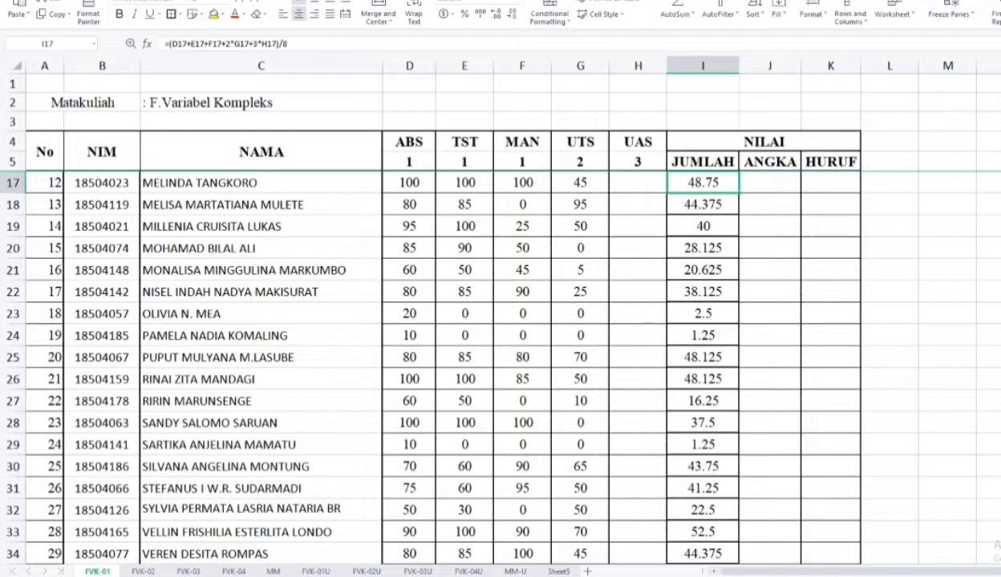
pyautogui.press('Up')
pyautogui.press('Up')
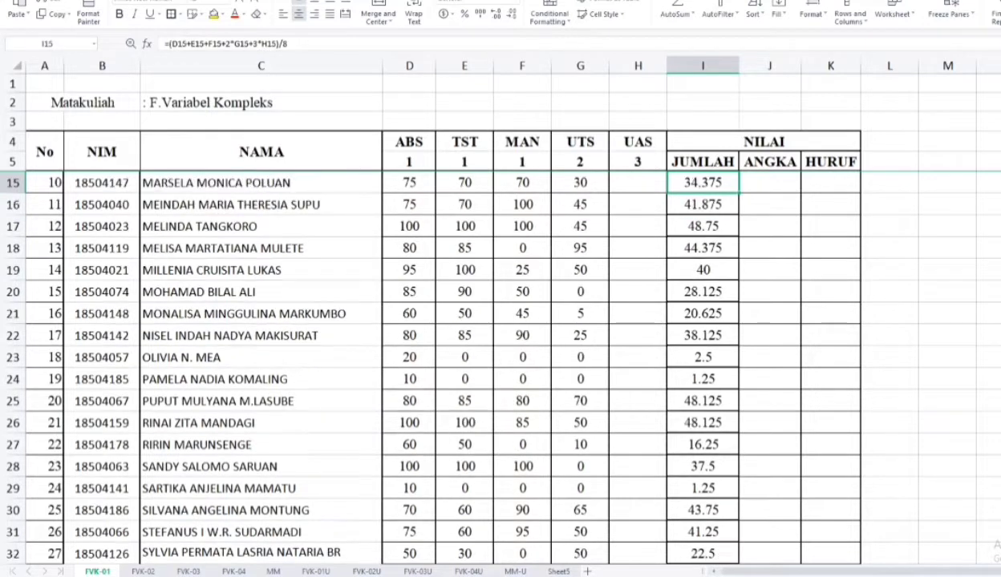
pyautogui.press('Up')
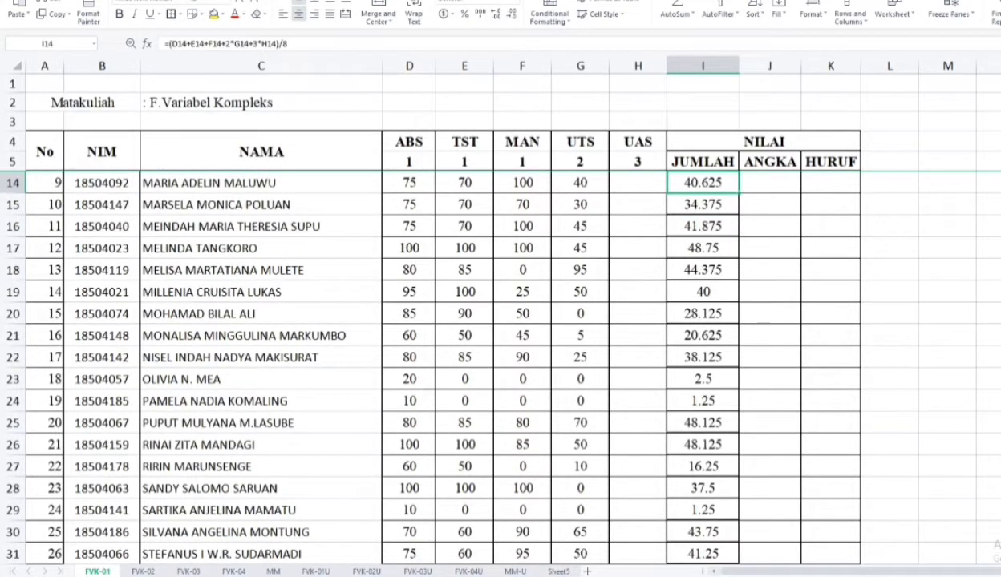
pyautogui.press('Up')
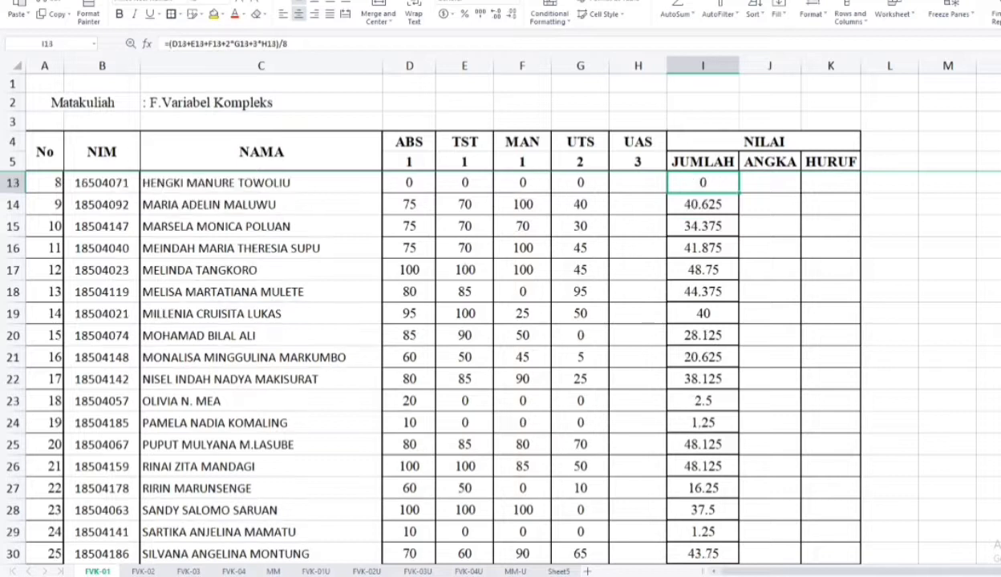
pyautogui.press('Up')
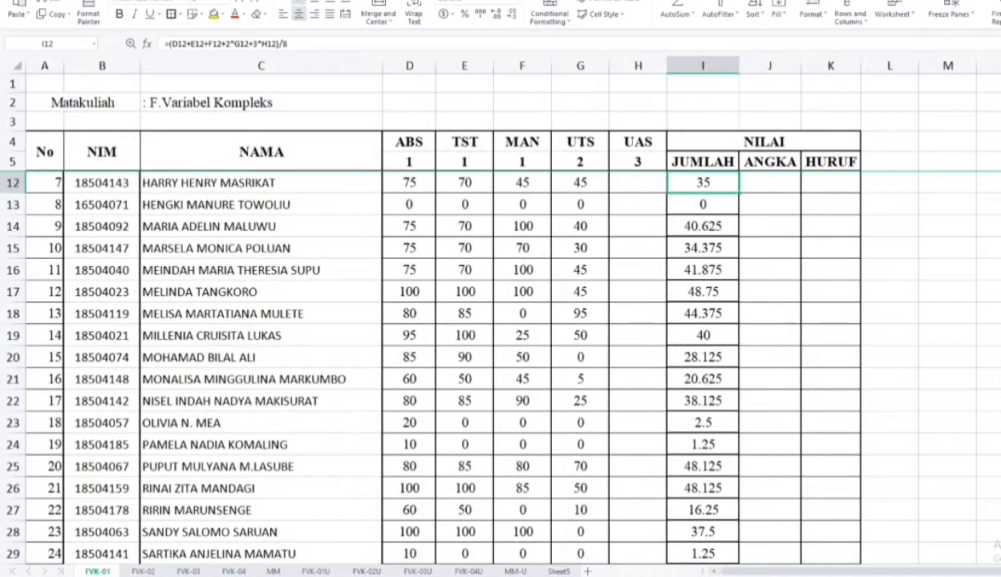
pyautogui.press('Up')
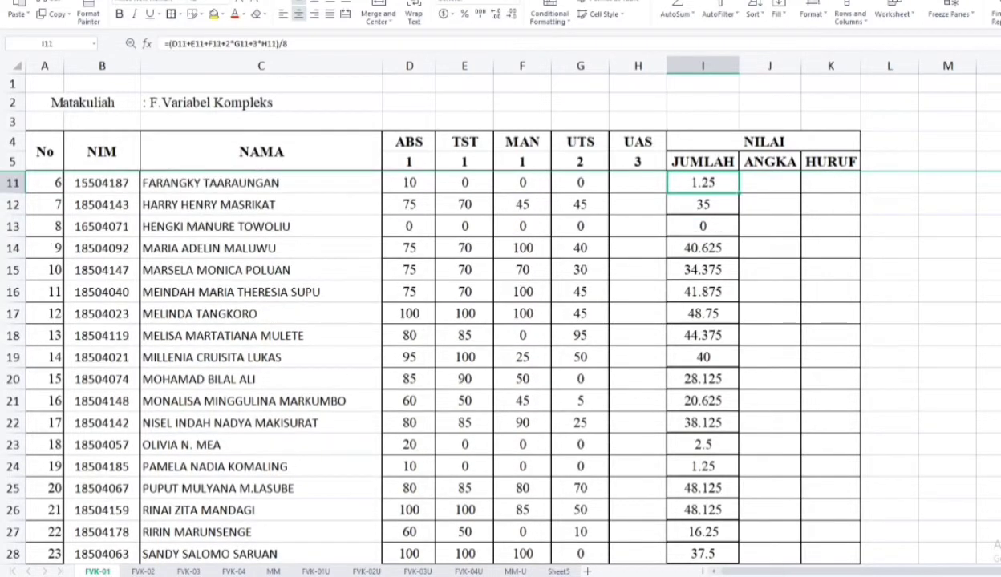
pyautogui.press('Up')
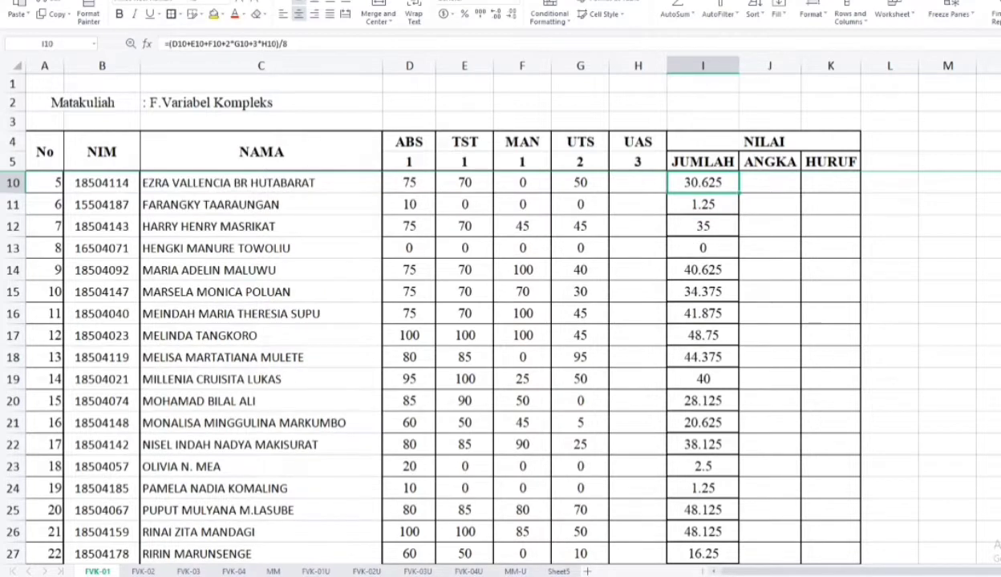
pyautogui.press('Up')
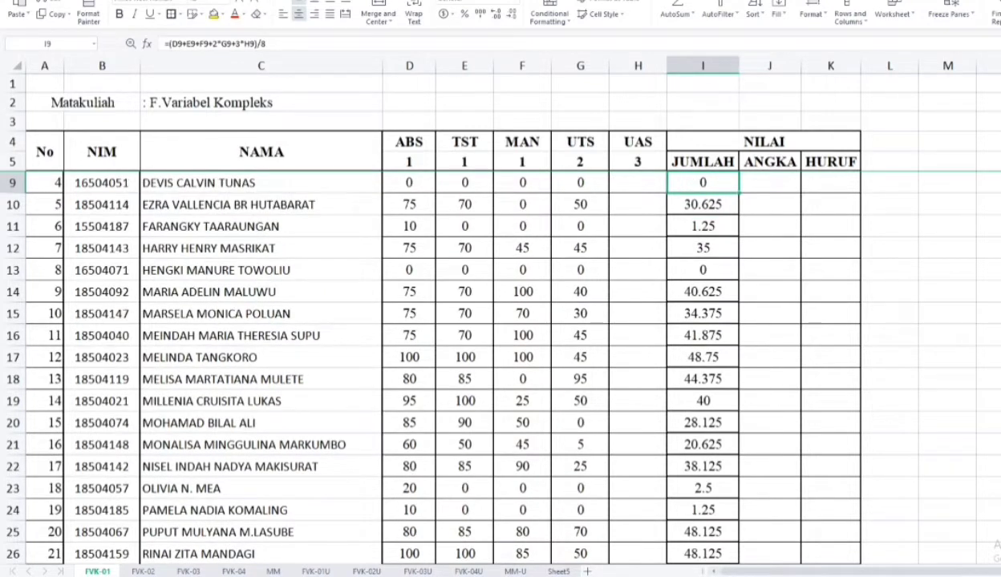
pyautogui.press('Up')
pyautogui.press('Up')
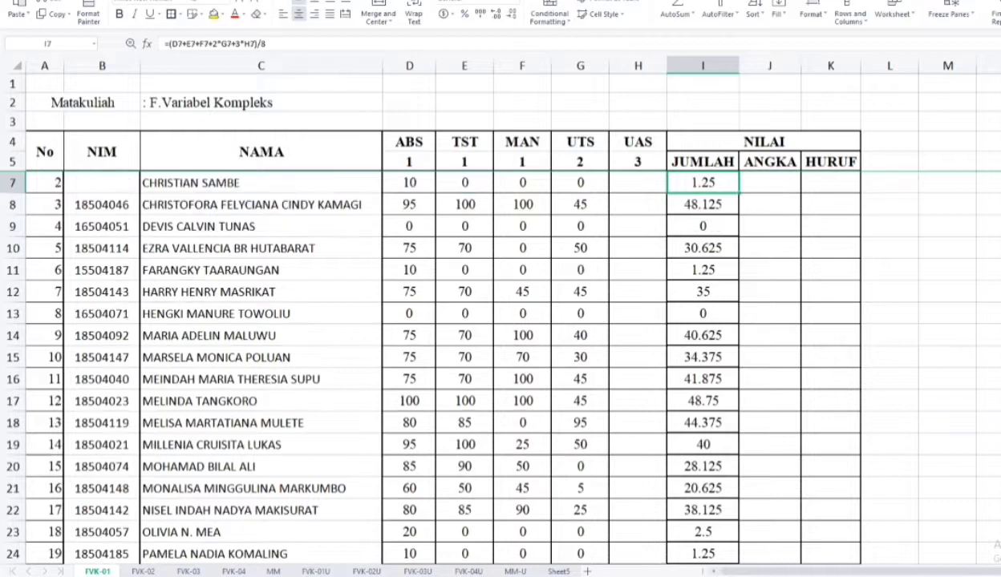
pyautogui.press('Up')
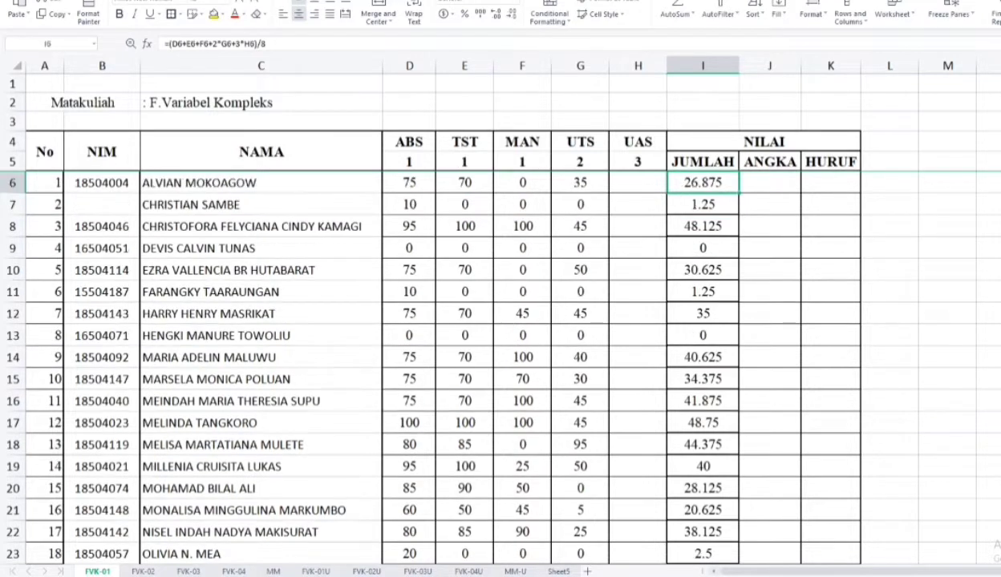
pyautogui.press('Up')
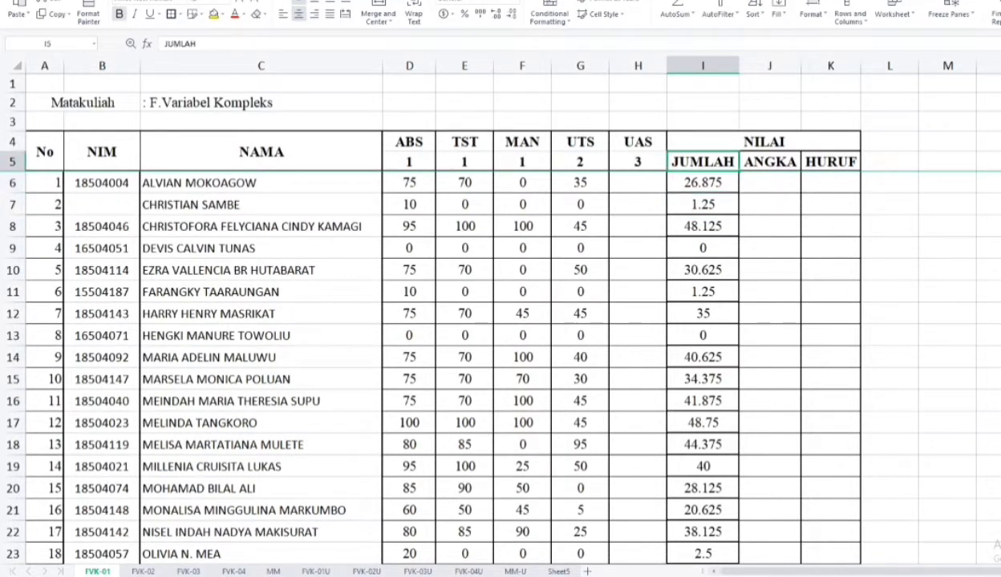
# Review the JUMLAH scores in column I of the FVK-01 sheet from the first student down past the end of the table
pyautogui.press('Down')
pyautogui.press('Down')
pyautogui.press('Down')
pyautogui.press('Down')
pyautogui.press('Down')
pyautogui.press('Down')
pyautogui.press('Down')
pyautogui.press('Down')
pyautogui.press('Down')
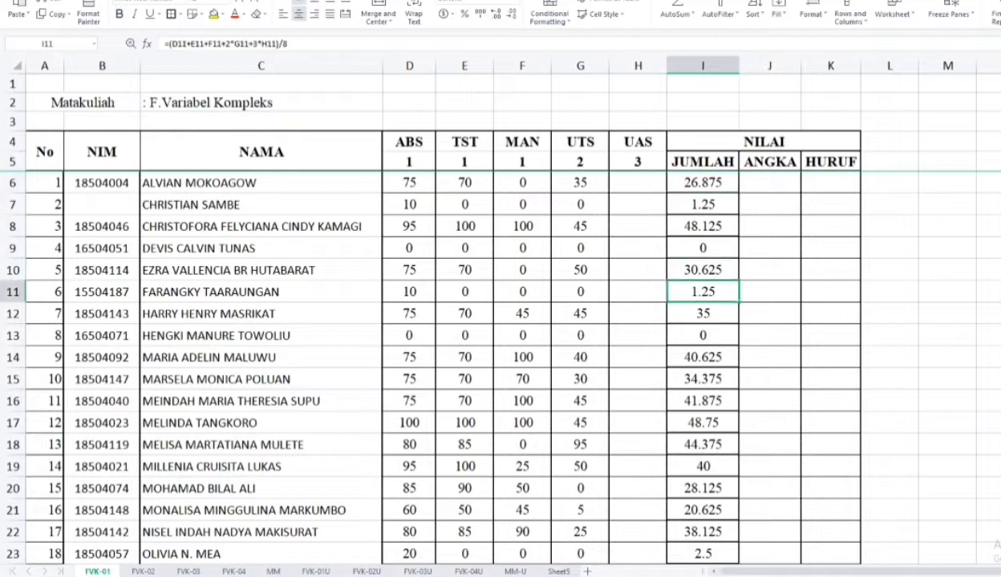
pyautogui.press('Down')
pyautogui.press('Down')
pyautogui.press('Down')
pyautogui.press('Down')
pyautogui.press('Down')
pyautogui.press('Down')
pyautogui.press('Down')
pyautogui.press('Down')
pyautogui.press('Down')
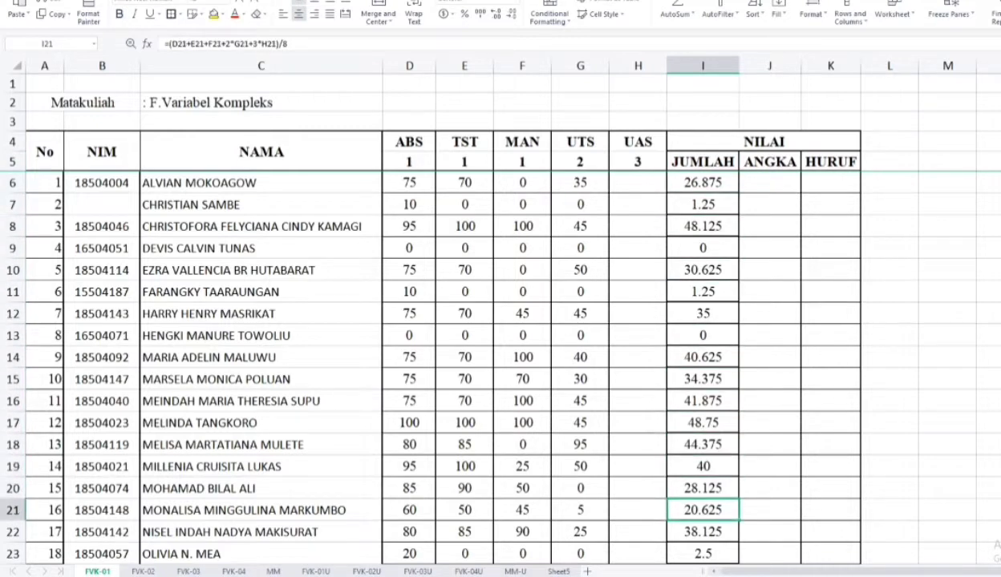
pyautogui.press('Down')
pyautogui.press('Down')
pyautogui.press('Down')
pyautogui.press('Down')
pyautogui.press('Down')
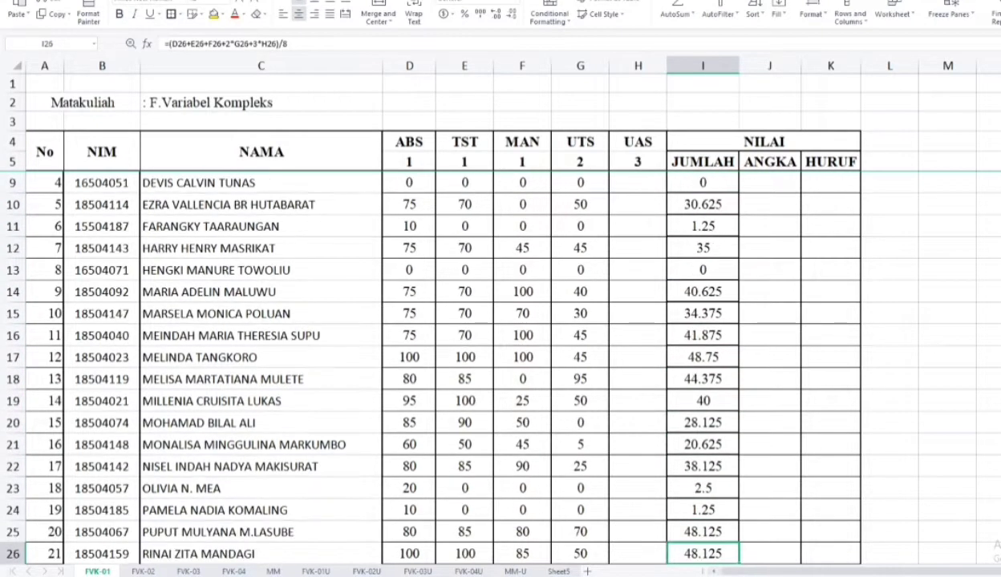
pyautogui.press('Down')
pyautogui.press('Down')
pyautogui.press('Down')
pyautogui.press('Down')
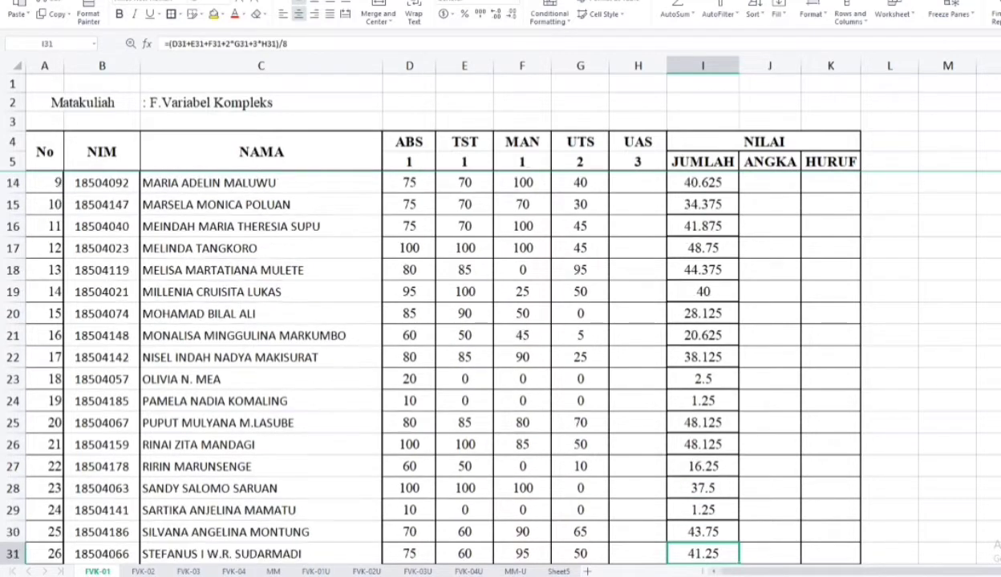
pyautogui.press('Down')
pyautogui.press('Down')
pyautogui.press('Down')
pyautogui.press('Down')
pyautogui.press('Down')
pyautogui.press('Down')
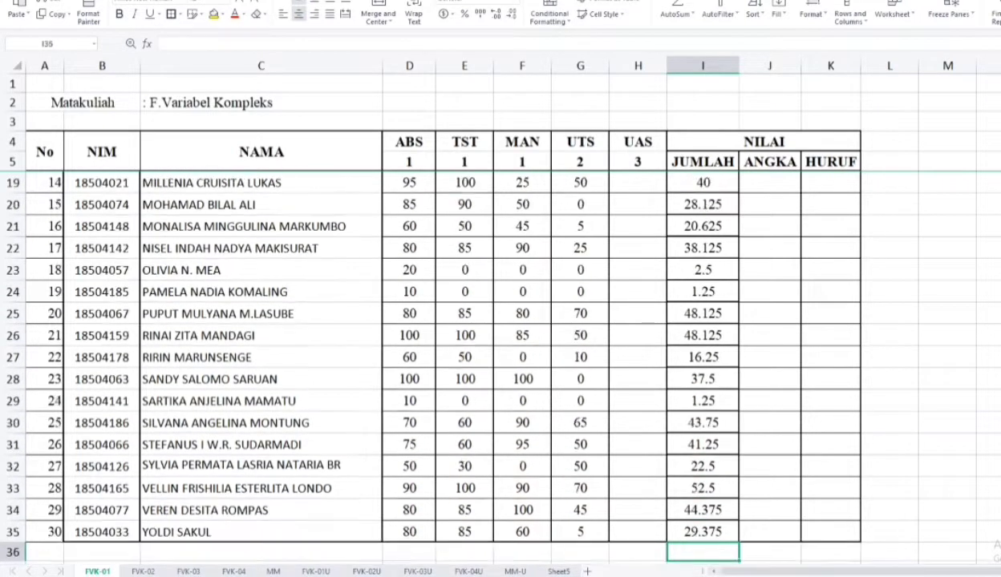
pyautogui.press('Down')
pyautogui.press('Down')
pyautogui.press('Down')
pyautogui.press('Down')
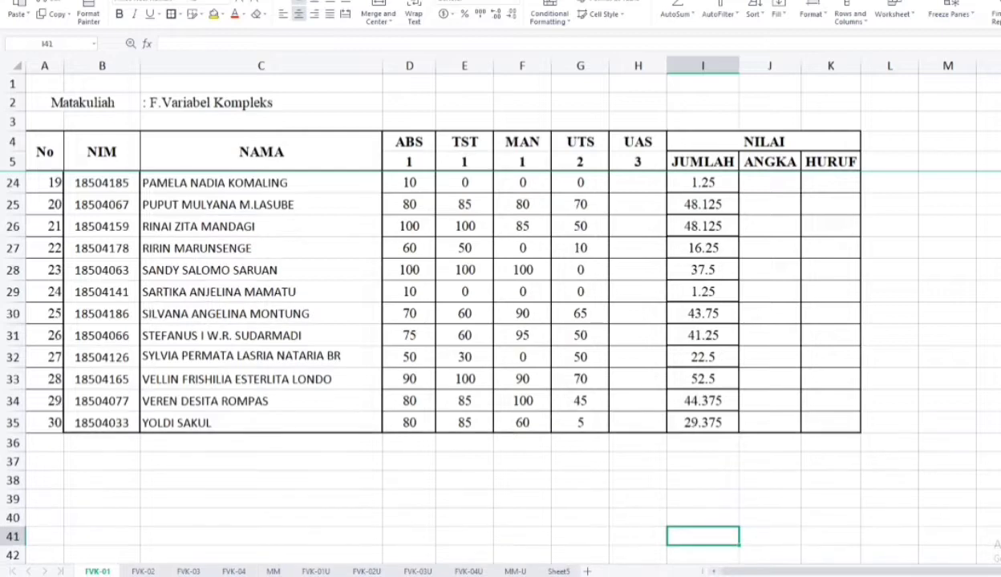
pyautogui.press('Down')
pyautogui.press('Down')
pyautogui.press('Down')
pyautogui.press('Down')
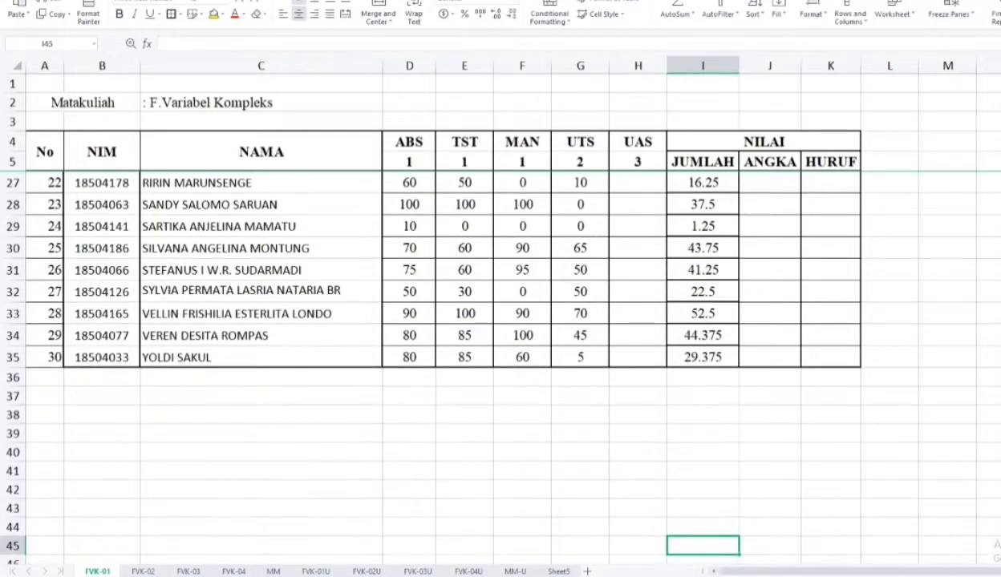
pyautogui.press('Down')
pyautogui.press('Down')
pyautogui.press('Down')
pyautogui.press('Down')
pyautogui.press('Down')
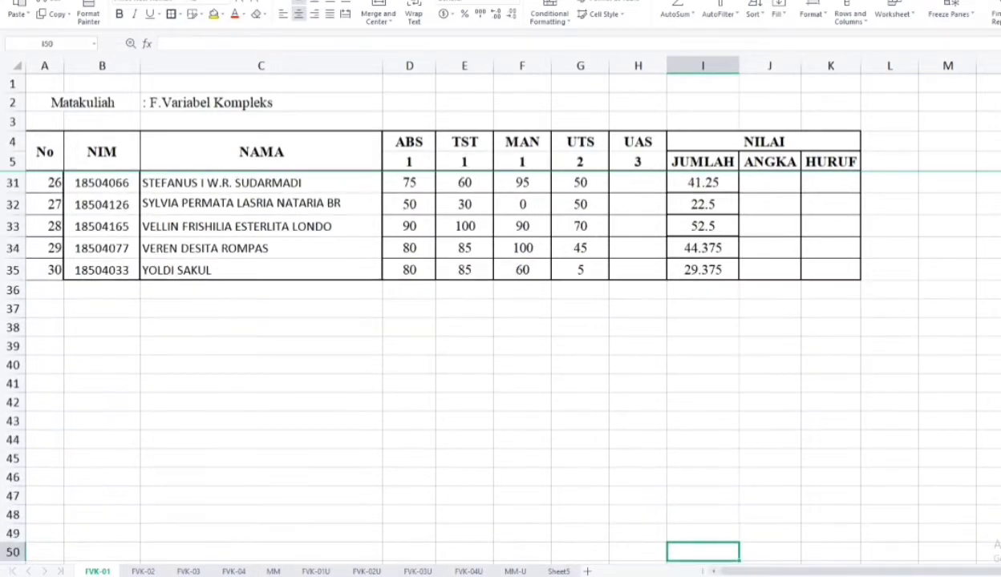
pyautogui.press('Down')
pyautogui.press('Down')
pyautogui.press('Down')
pyautogui.press('Down')
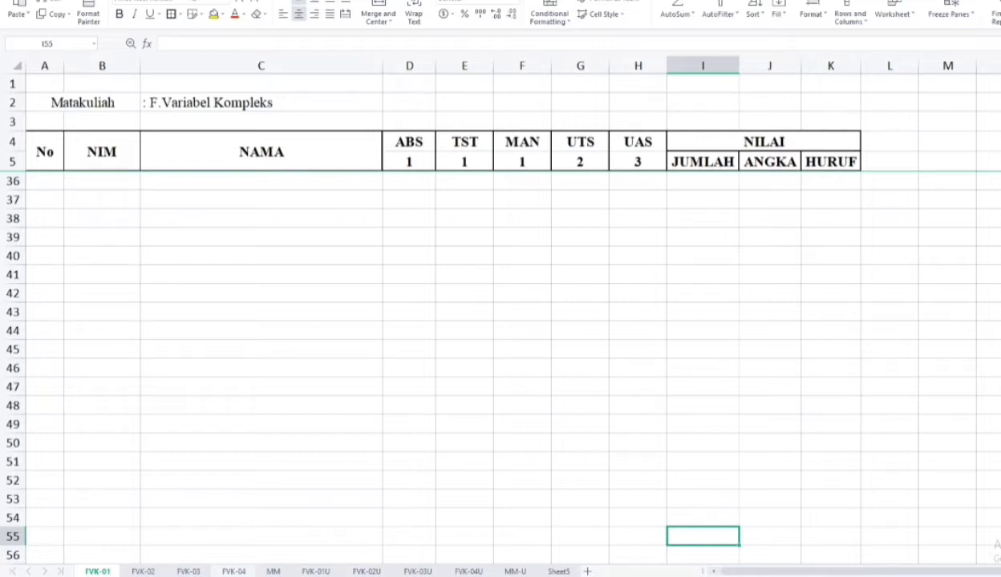
# Switch to the FVK-04 grade sheet and select cell I40, the last student's JUMLAH score
pyautogui.hotkey('ctrl', 'pagedown')
pyautogui.hotkey('ctrl', 'pagedown')
pyautogui.hotkey('ctrl', 'pagedown')
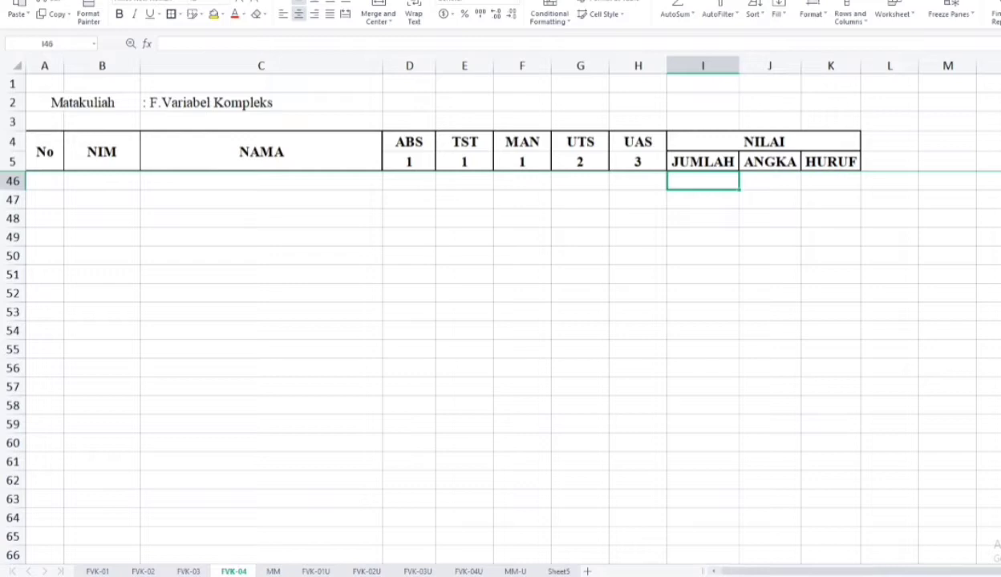
pyautogui.press('Up')
pyautogui.press('Up')
pyautogui.press('Up')
pyautogui.press('Up')
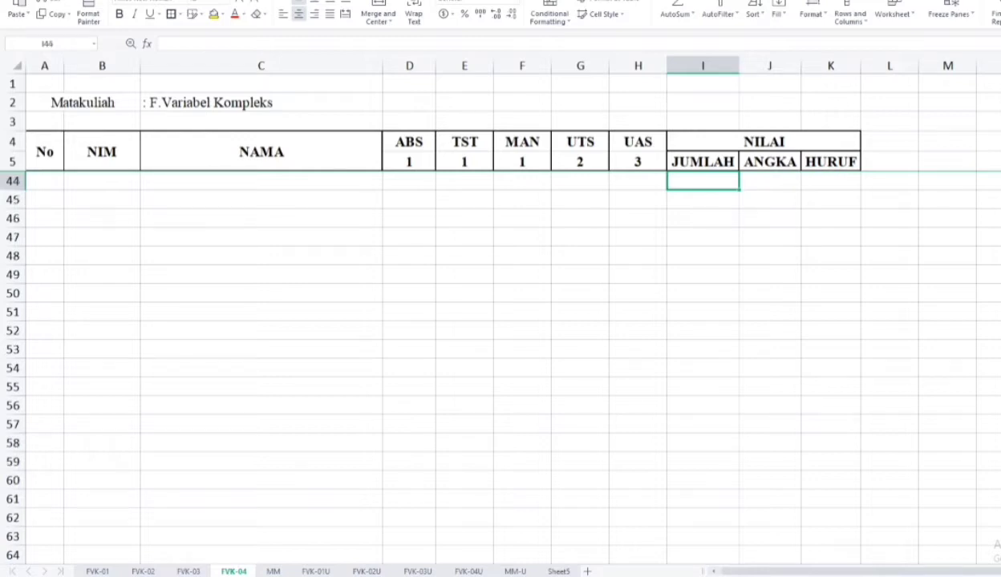
pyautogui.press('Up')
pyautogui.press('Up')
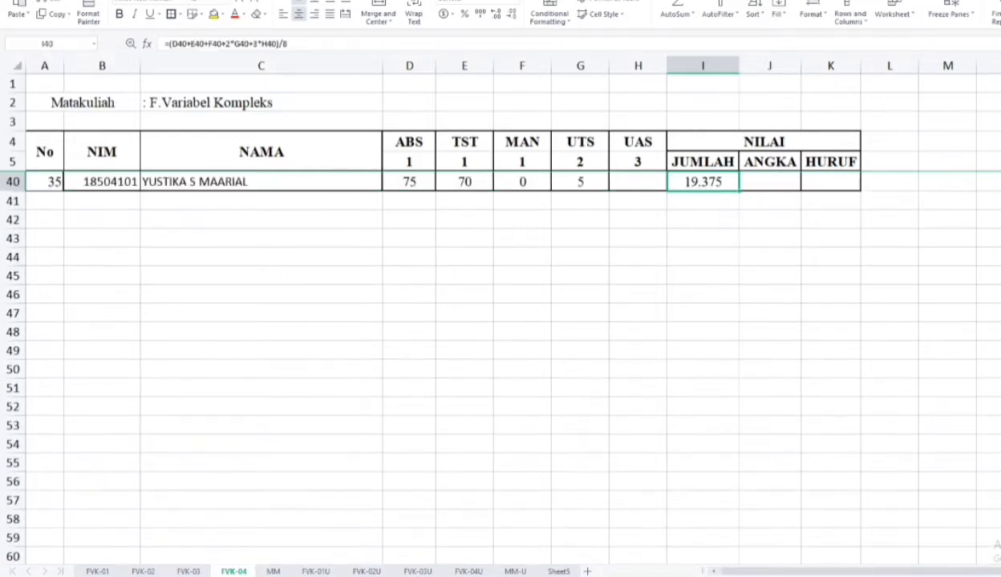
# Examine the JUMLAH formulas in column I of the FVK-04 sheet row by row, from row 39 up to the NILAI heading
pyautogui.press('Up')
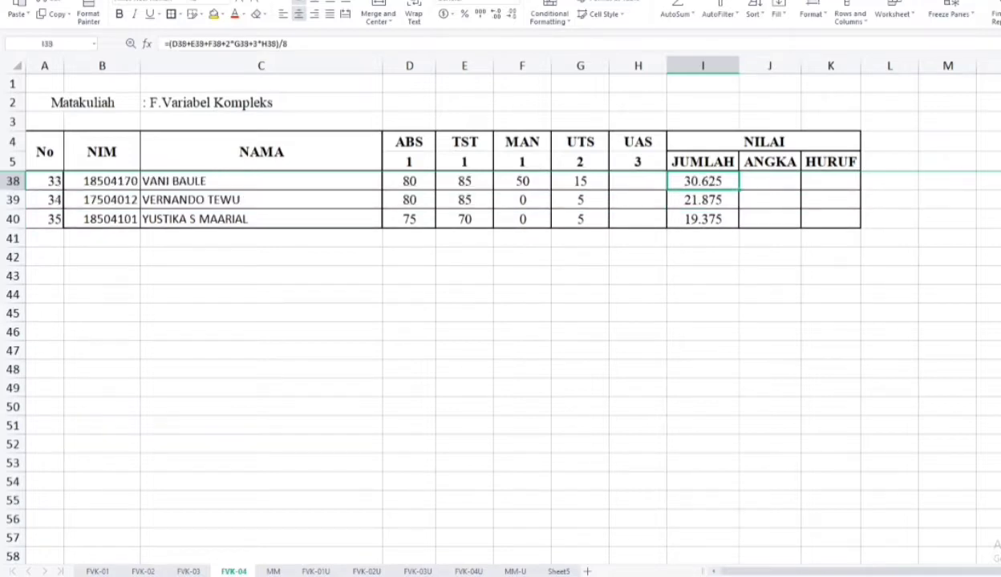
pyautogui.press('Up')
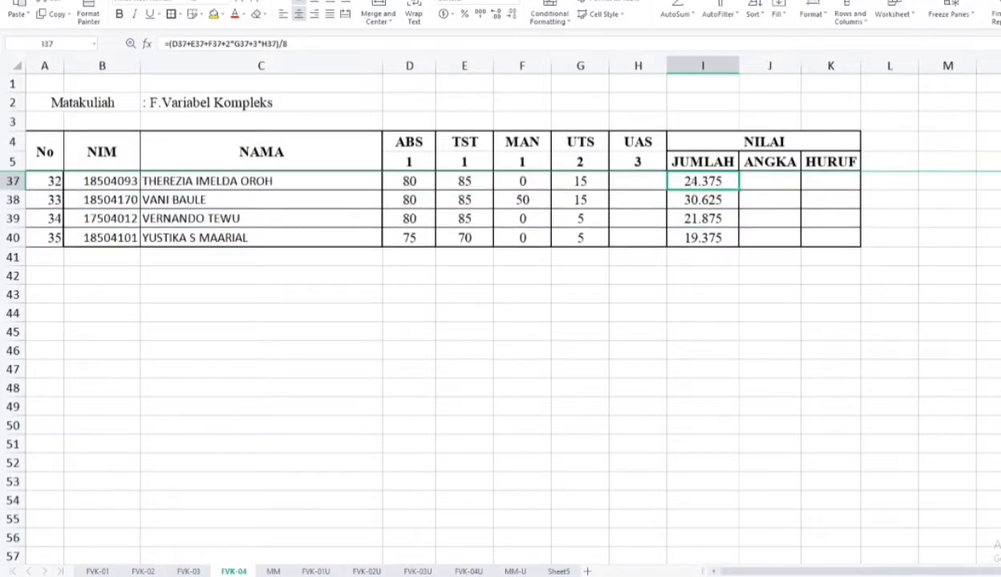
pyautogui.press('Up')
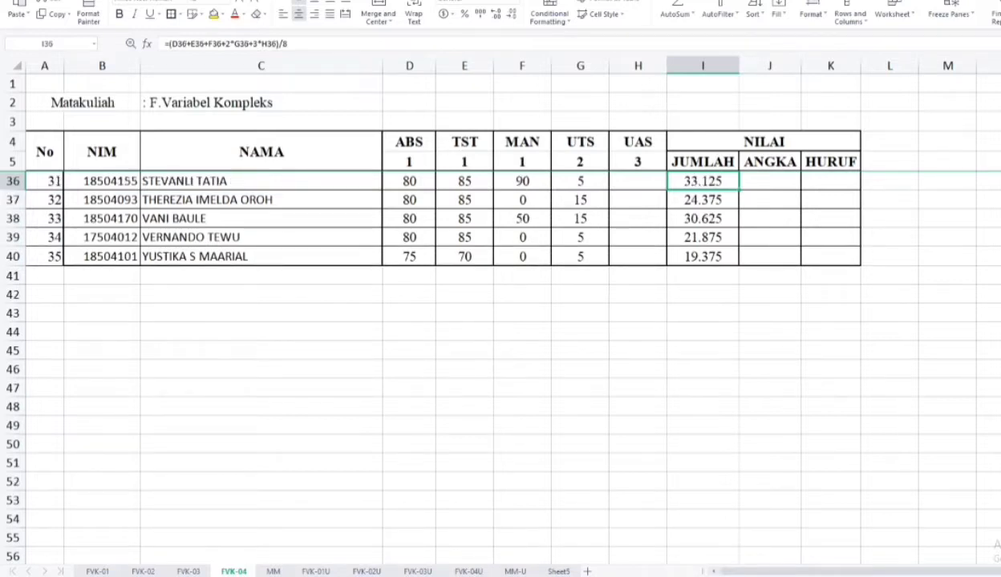
pyautogui.press('Up')
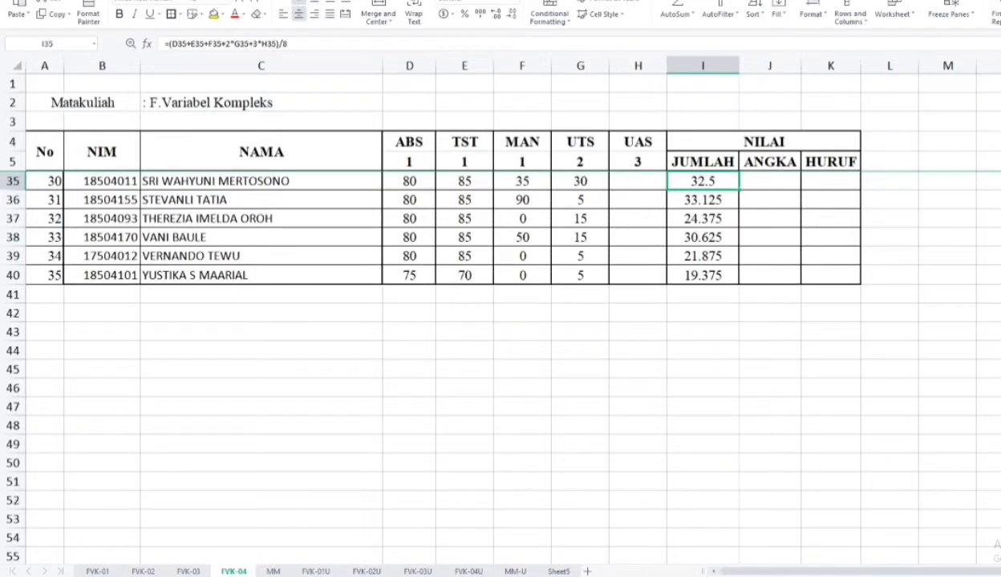
pyautogui.press('Up')
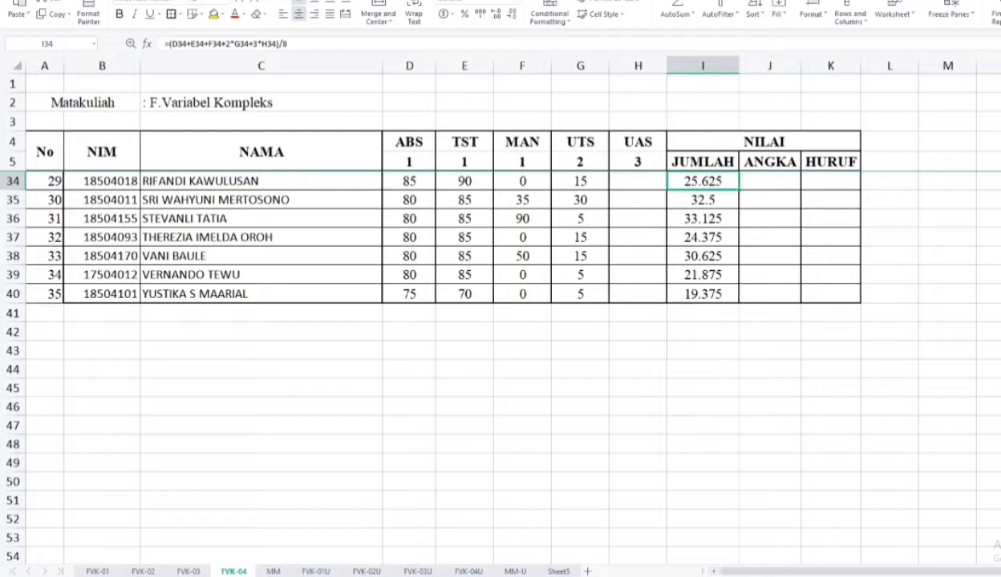
pyautogui.press('Up')
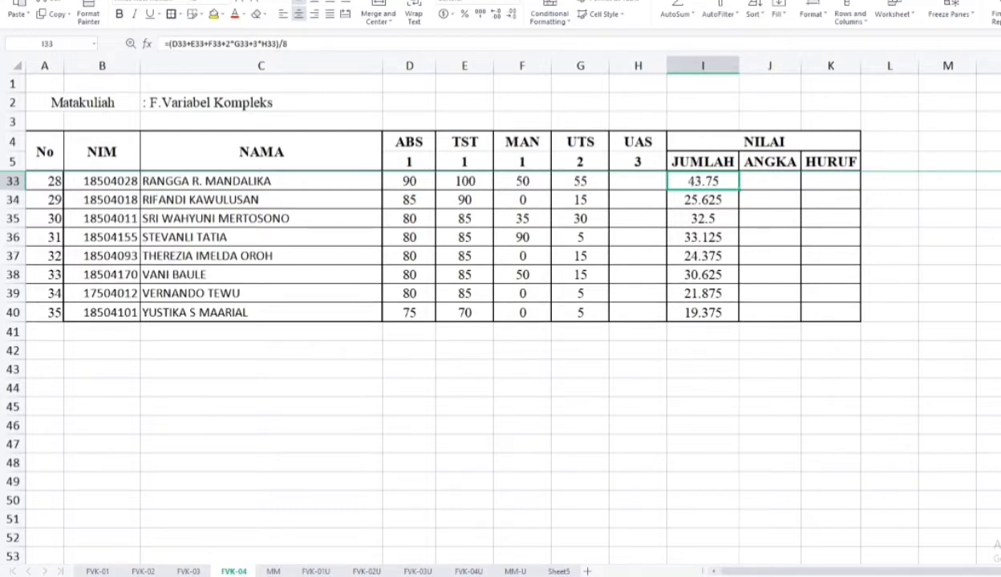
pyautogui.press('Up')
pyautogui.press('Up')
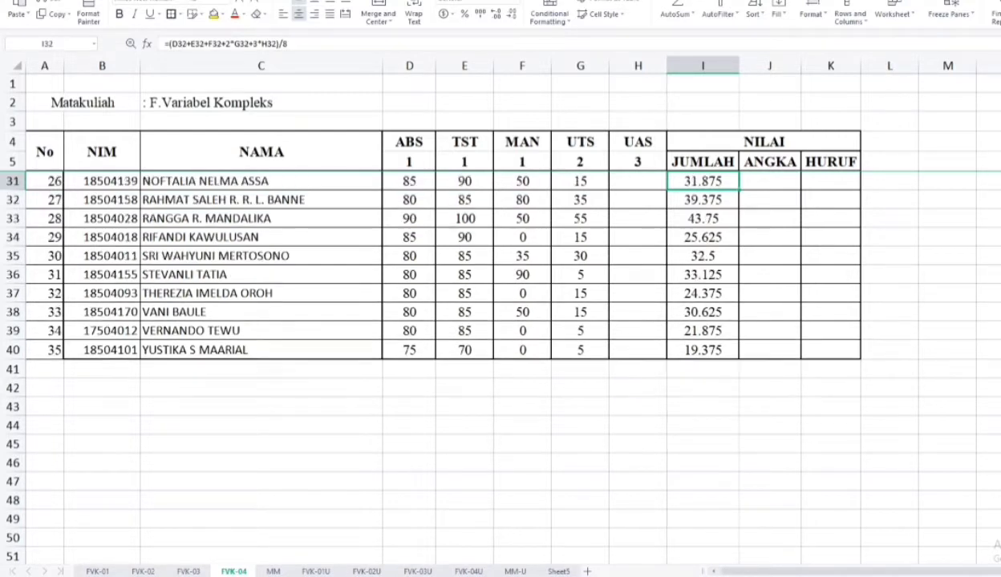
pyautogui.press('Up')
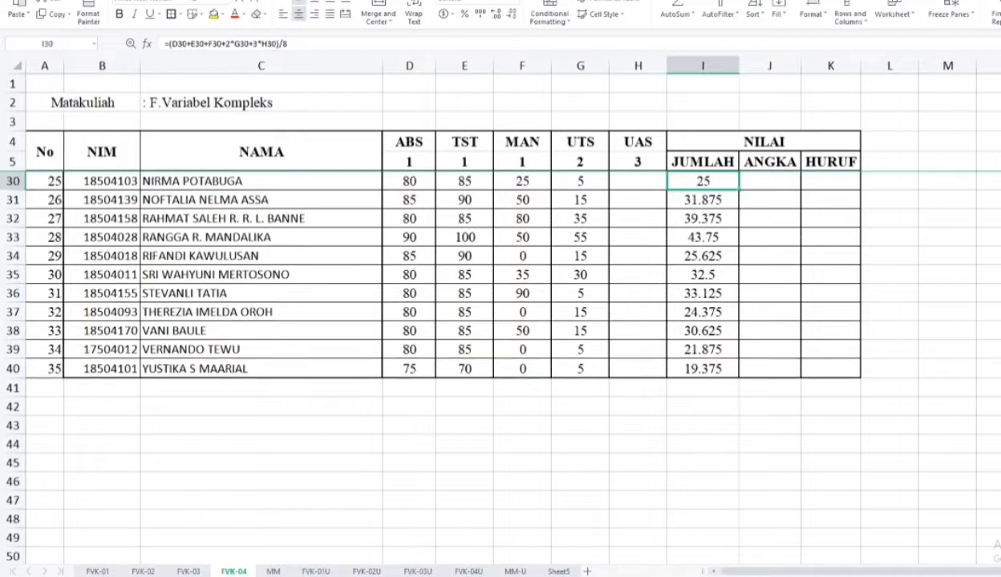
pyautogui.press('Up')
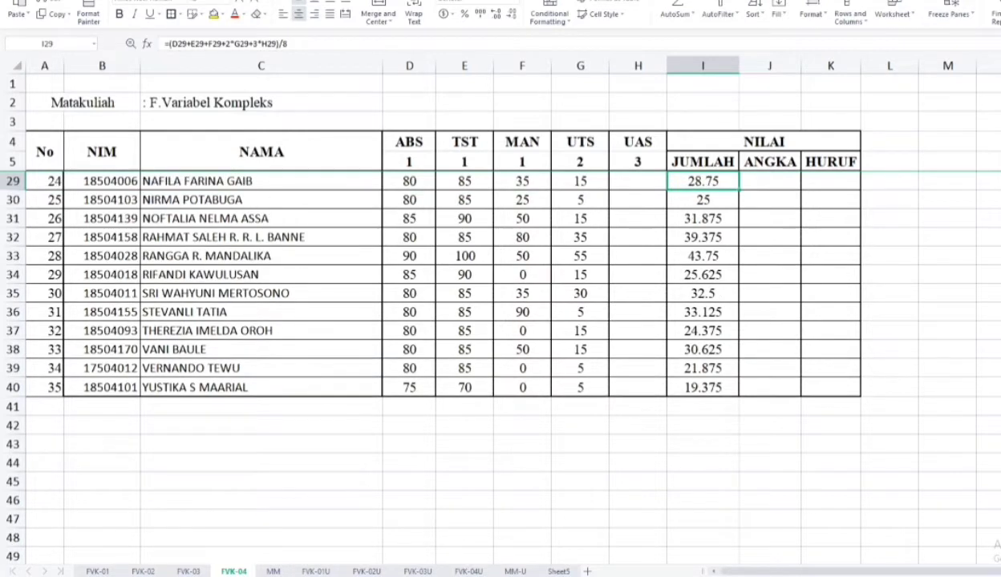
pyautogui.press('Up')
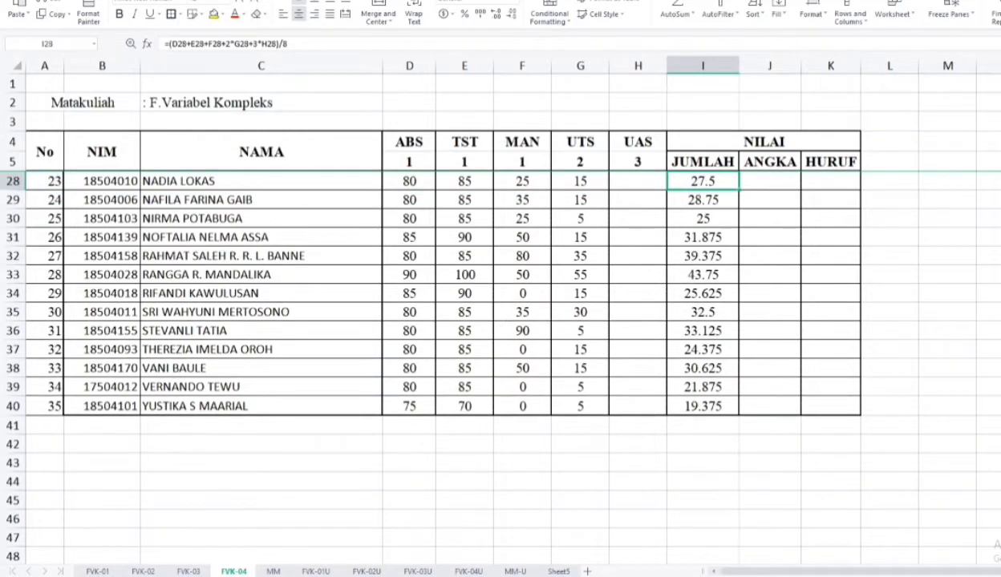
pyautogui.press('Up')
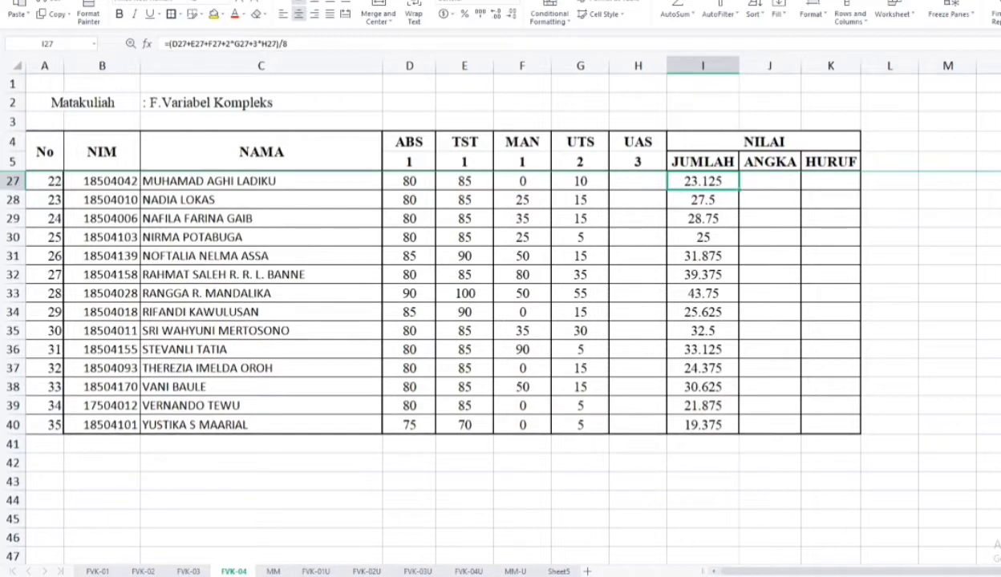
pyautogui.press('Up')
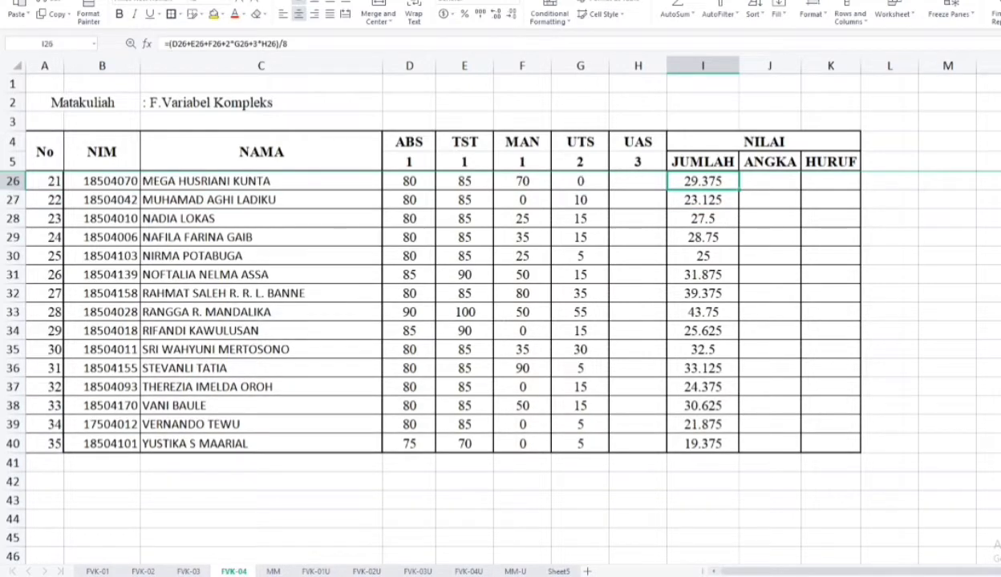
pyautogui.press('Up')
pyautogui.press('Up')
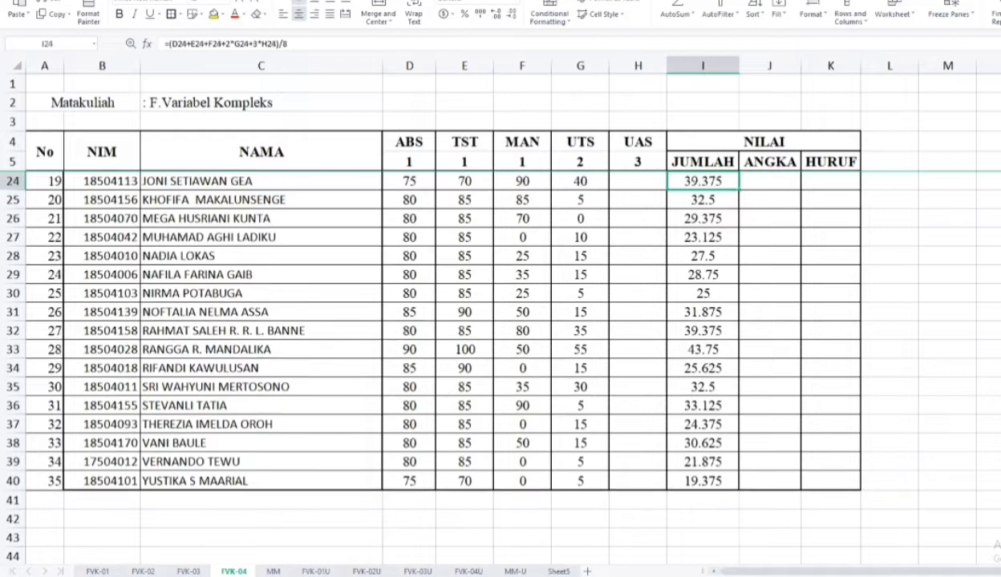
pyautogui.press('Up')
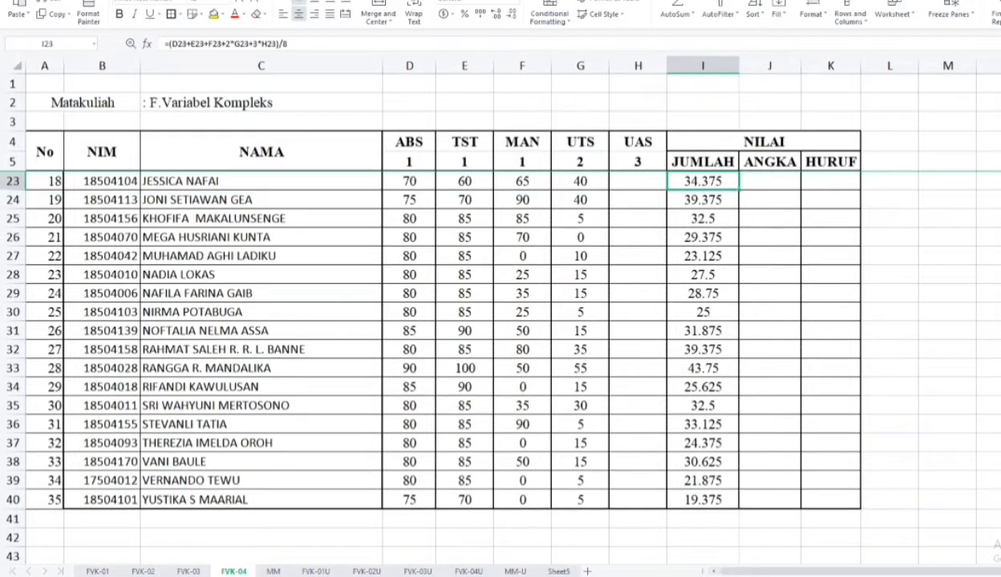
pyautogui.press('Up')
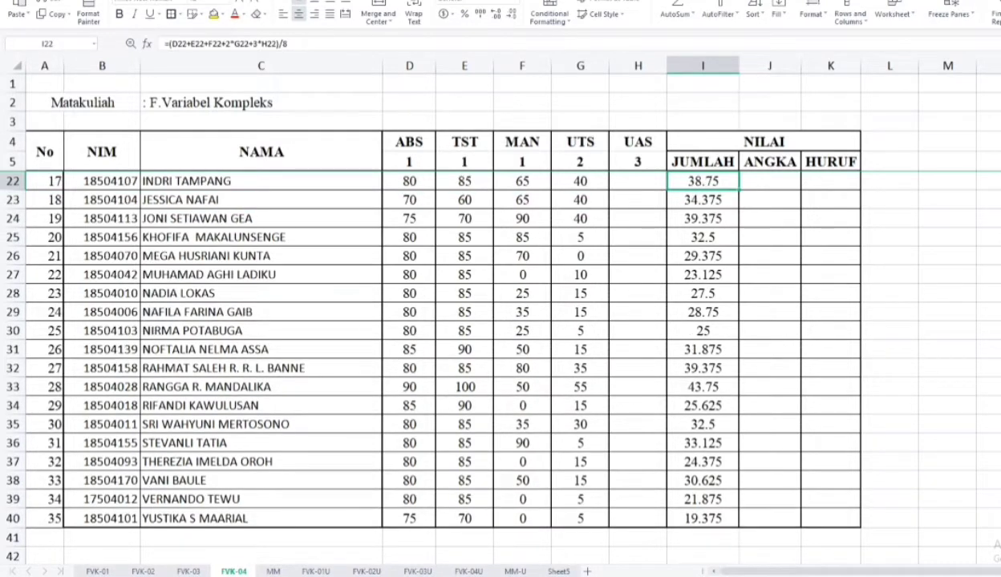
pyautogui.press('Up')
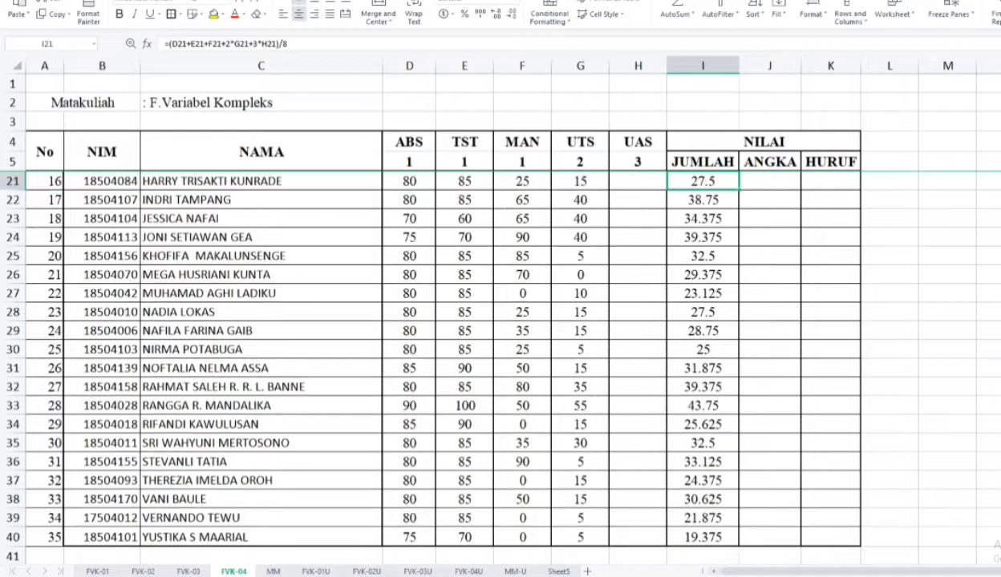
pyautogui.press('Up')
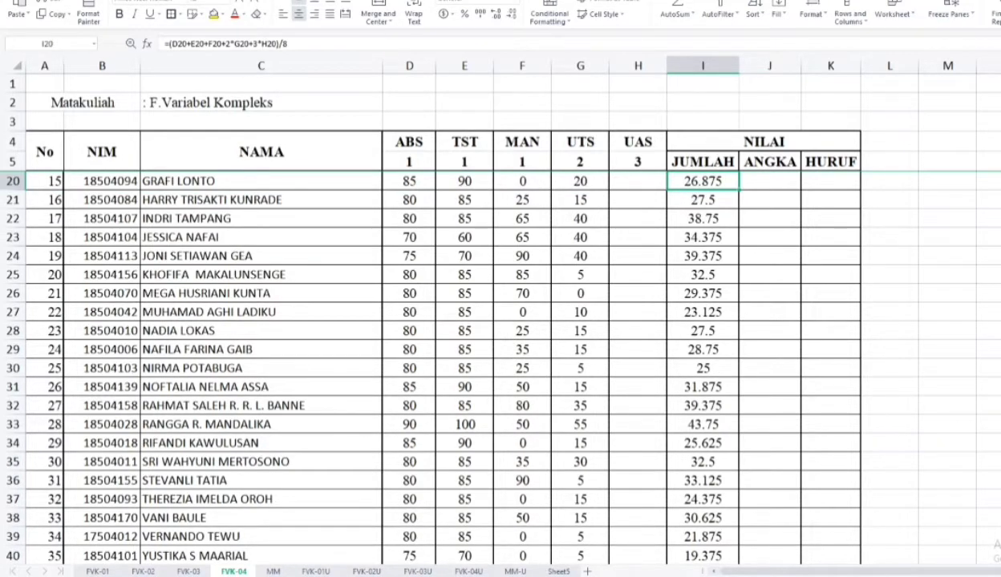
pyautogui.press('Up')
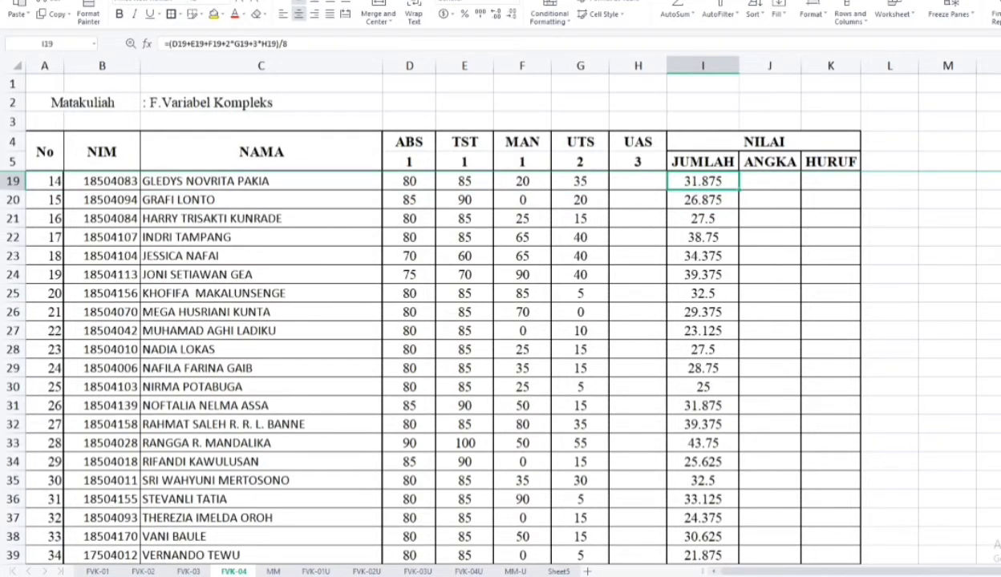
pyautogui.press('Up')
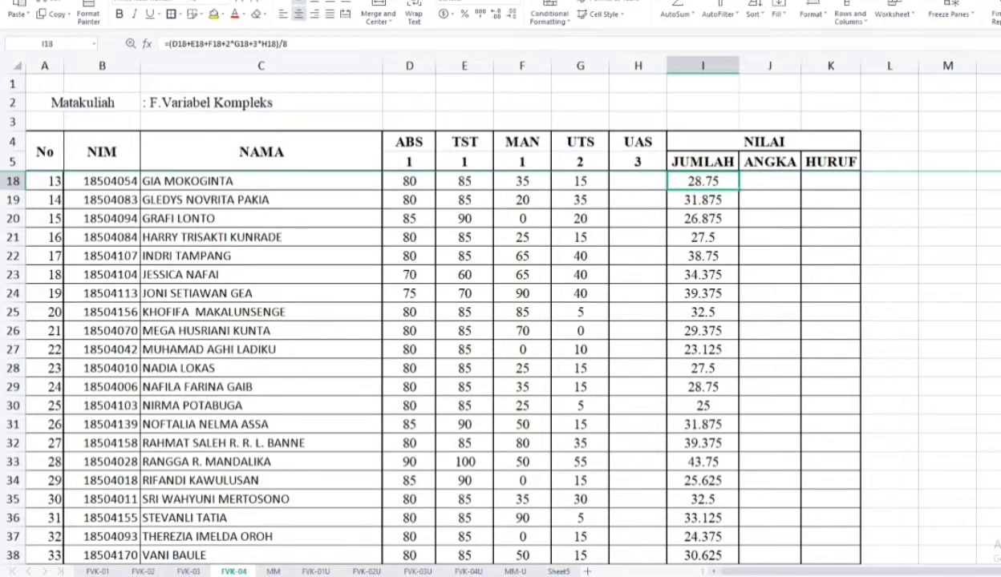
pyautogui.press('Up')
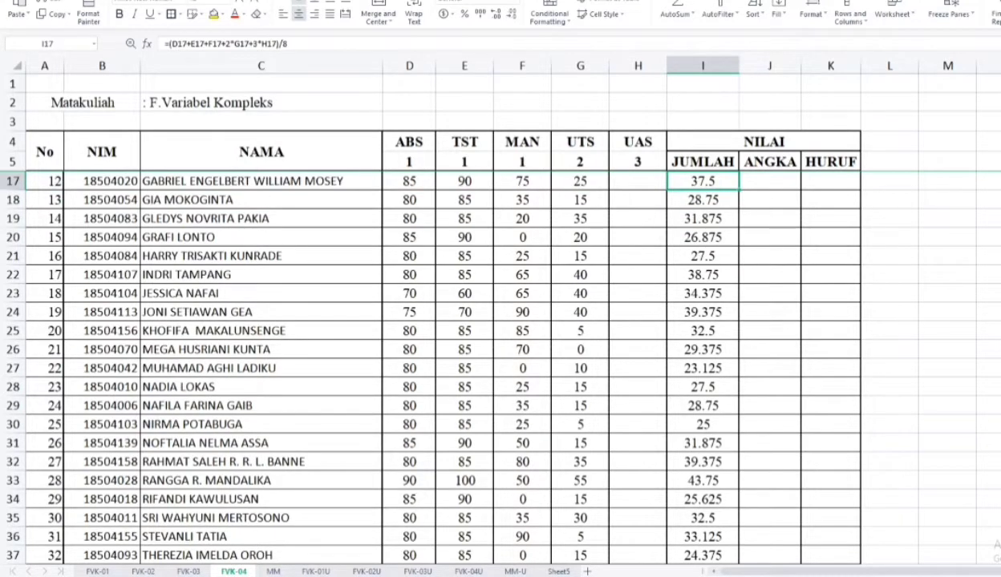
pyautogui.press('Up')
pyautogui.press('Up')
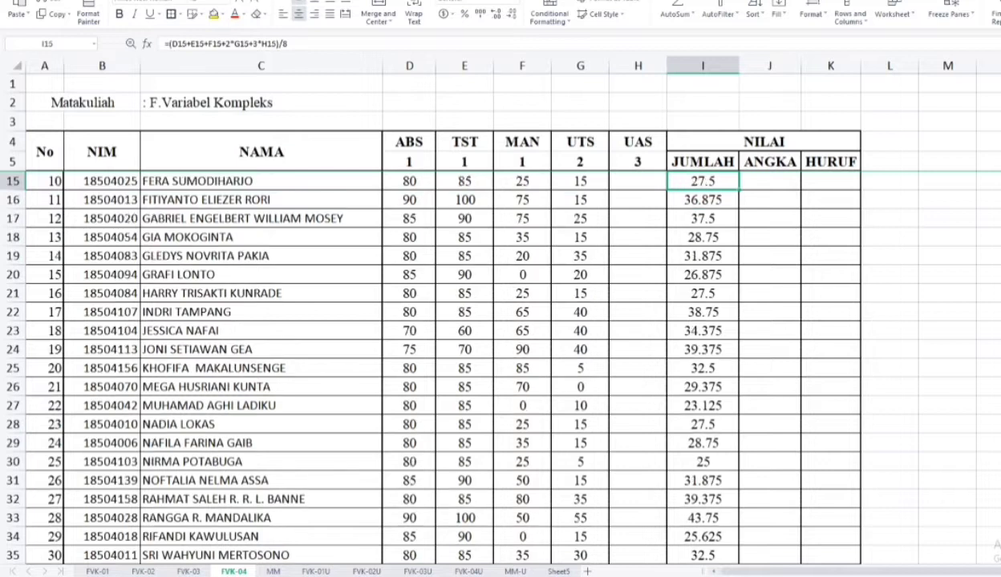
pyautogui.press('Up')
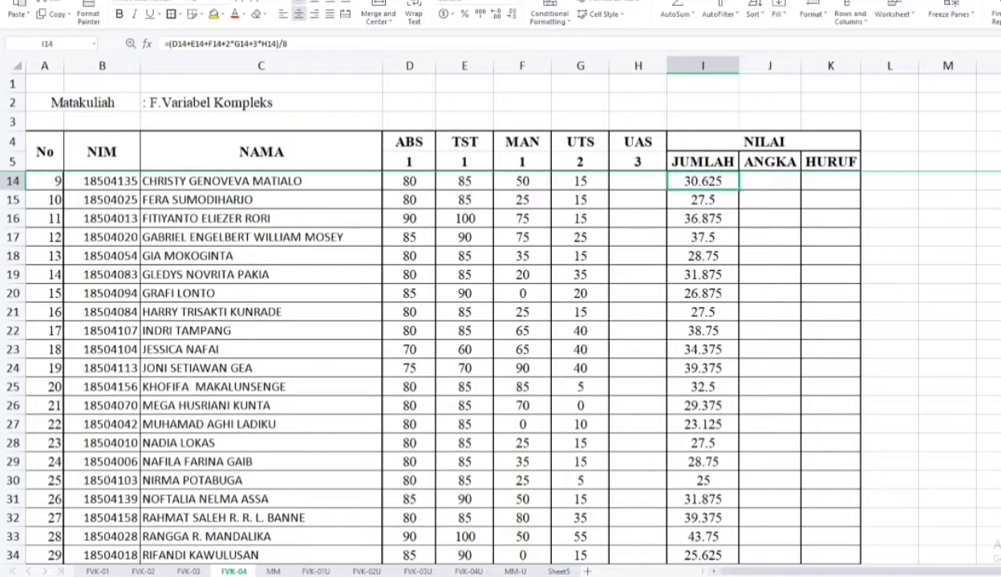
pyautogui.press('Up')
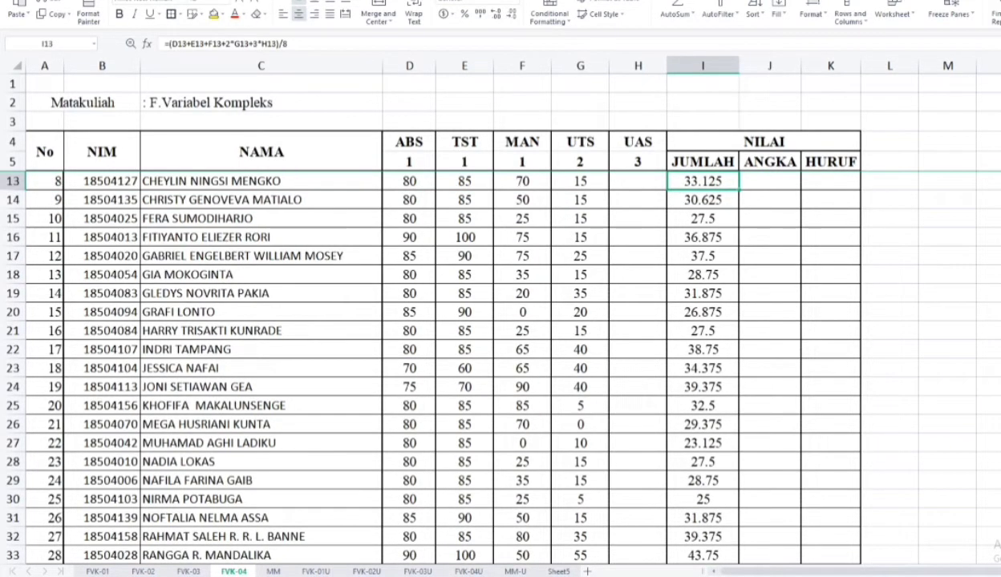
pyautogui.press('Up')
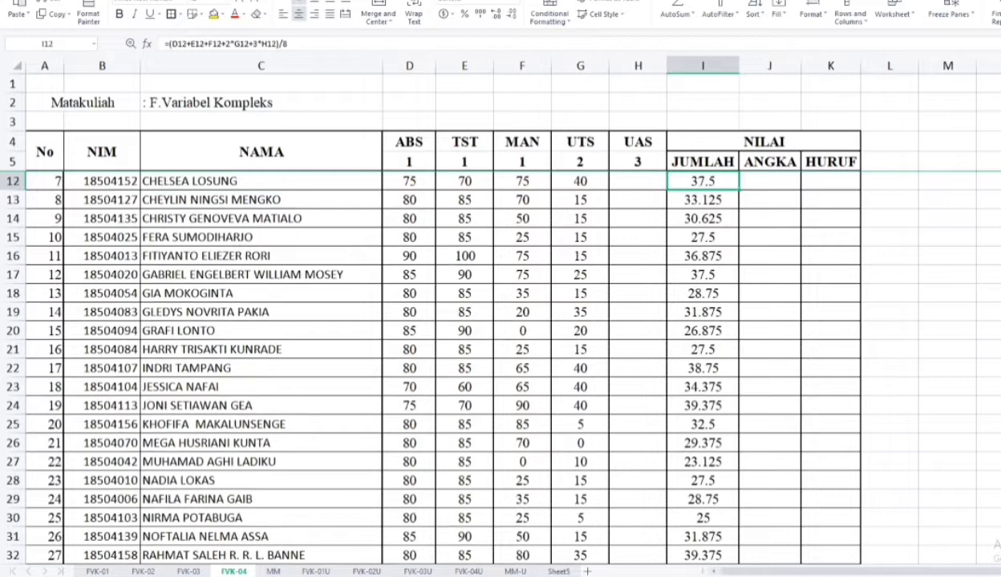
pyautogui.press('Up')
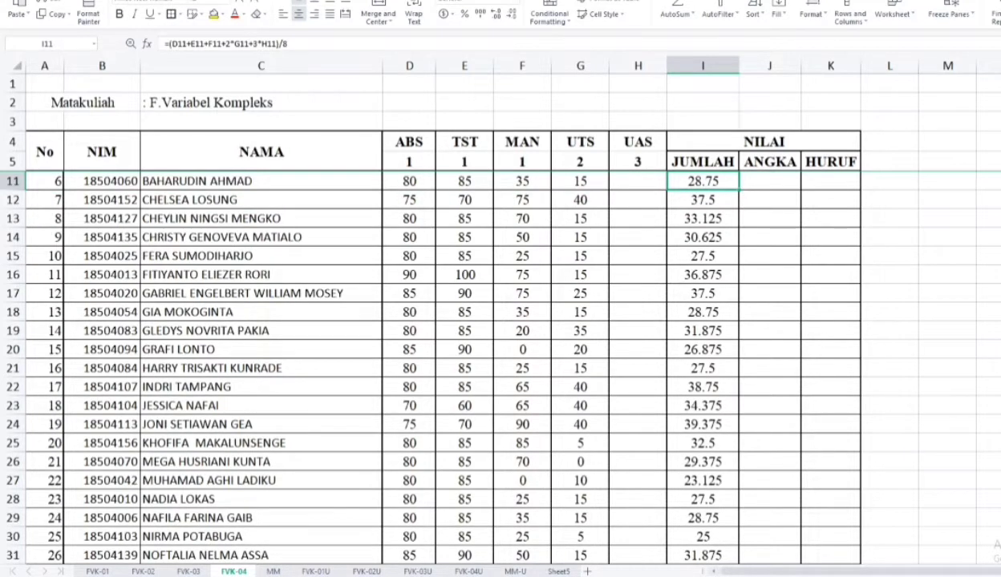
pyautogui.press('Up')
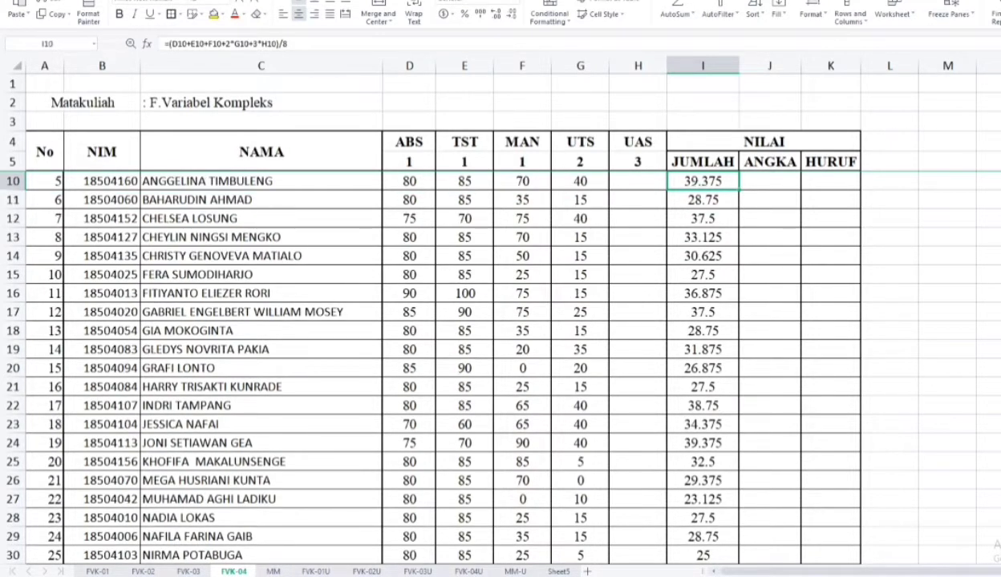
pyautogui.press('Up')
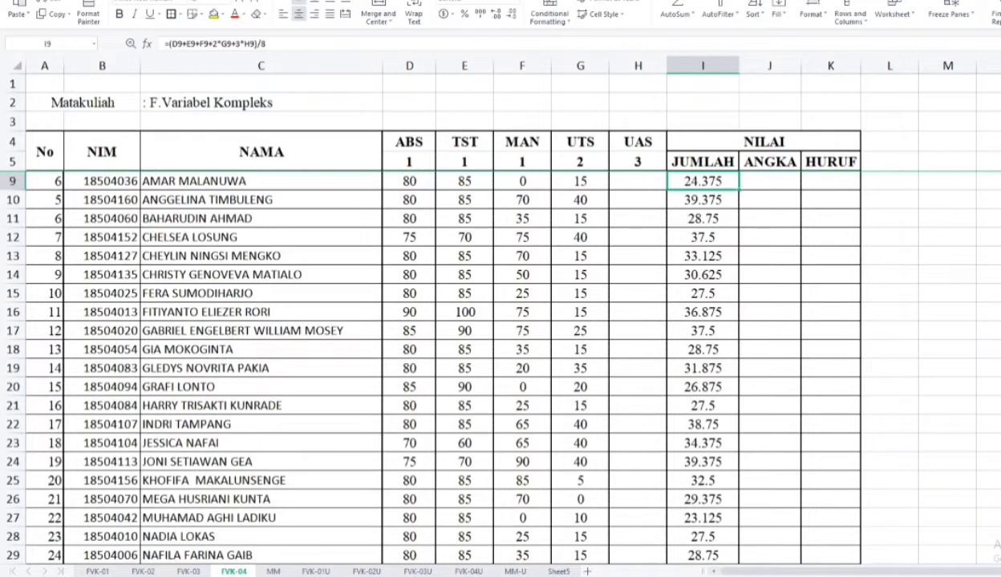
pyautogui.press('Up')
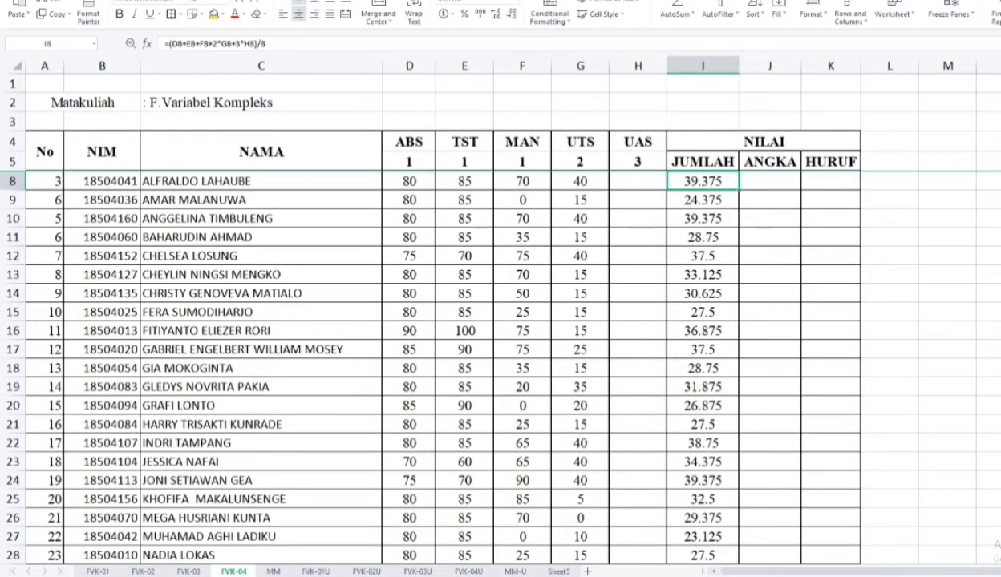
pyautogui.press('Up')
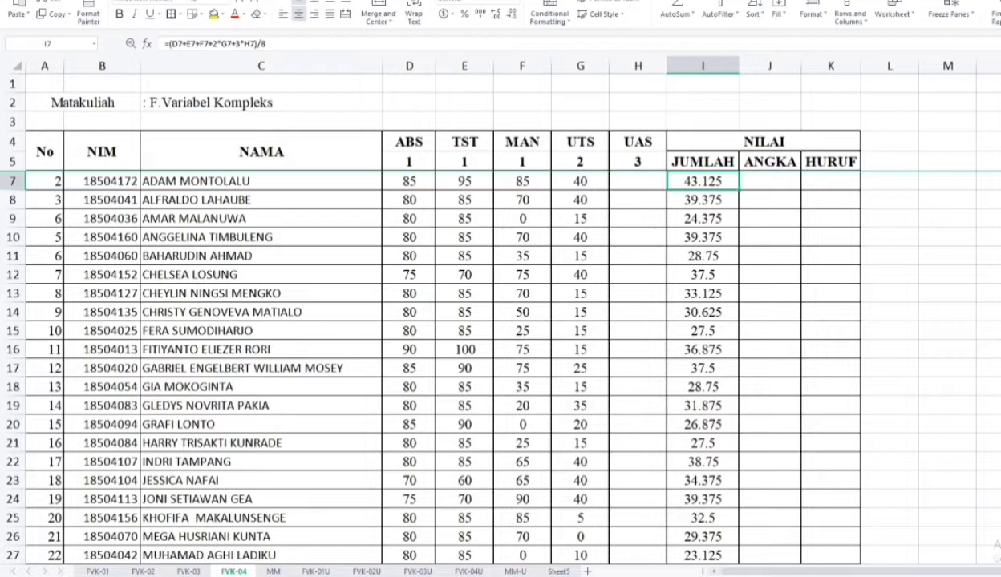
pyautogui.press('Up')
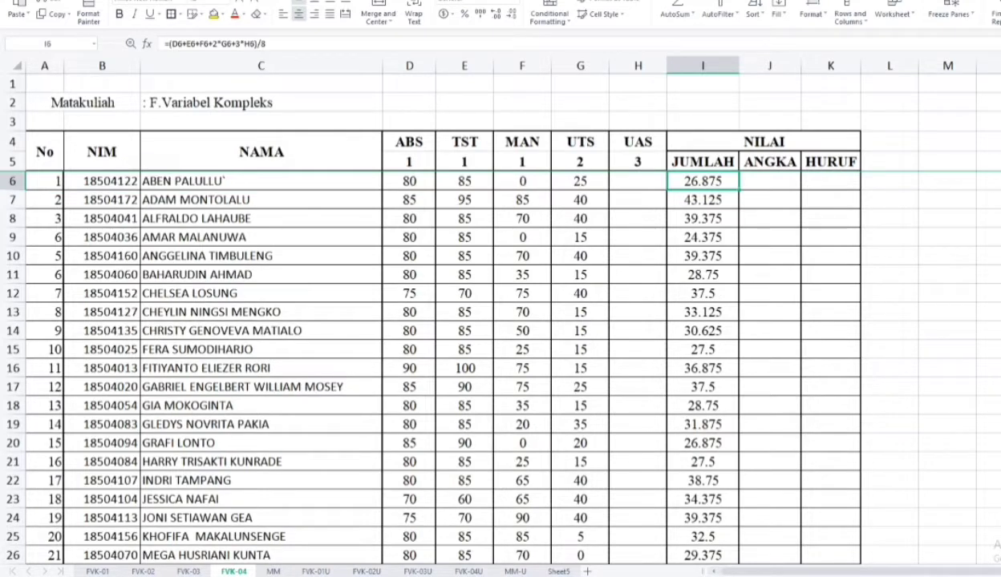
pyautogui.press('Up')
pyautogui.press('Up')
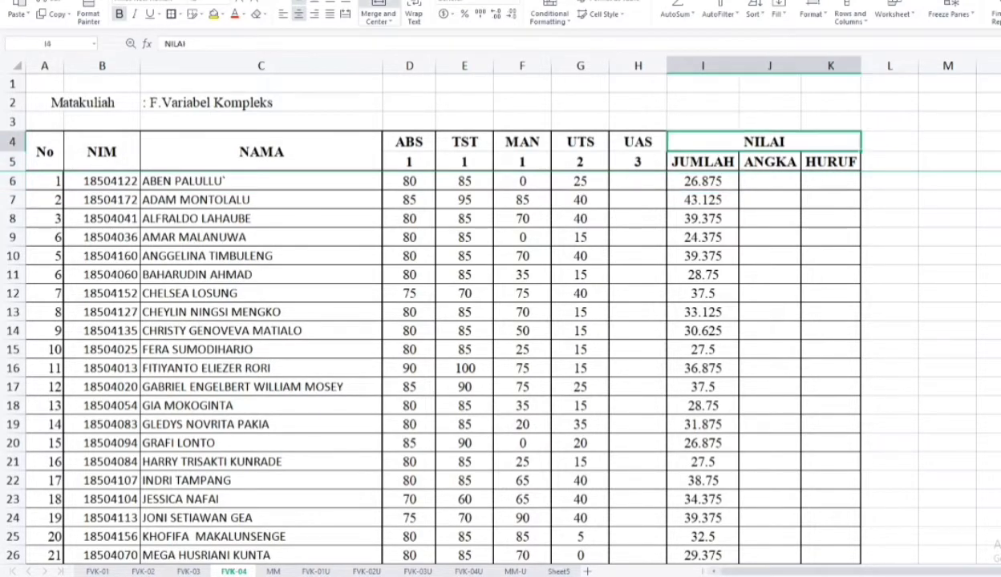
# Review the JUMLAH scores in column I of the FVK-04 sheet from the first student down past the end of the table
pyautogui.press('Down')
pyautogui.press('Down')
pyautogui.press('Down')
pyautogui.press('Down')
pyautogui.press('Down')
pyautogui.press('Down')
pyautogui.press('Down')
pyautogui.press('Down')
pyautogui.press('Down')
pyautogui.press('Down')
pyautogui.press('Down')
pyautogui.press('Down')
pyautogui.press('Down')
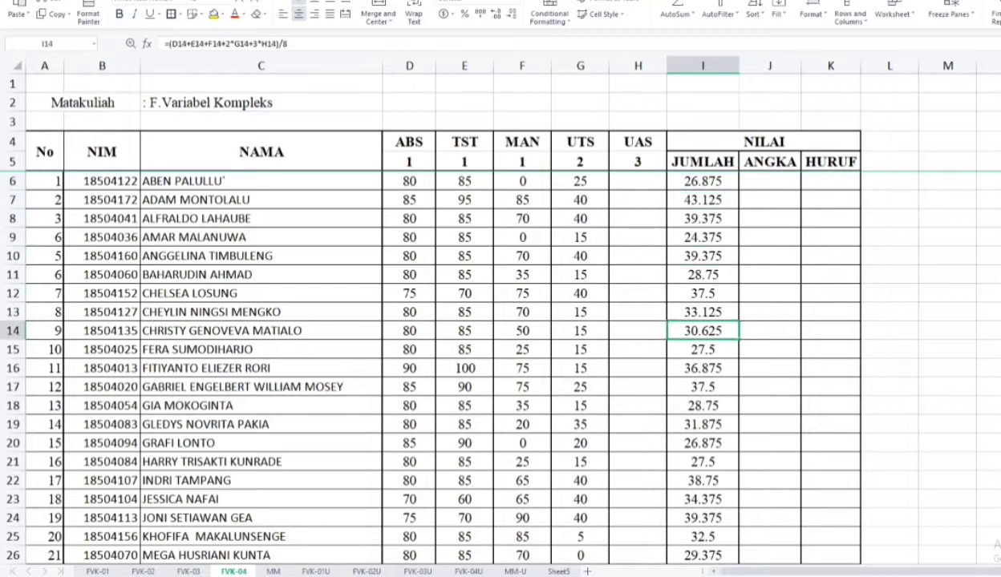
pyautogui.press('Down')
pyautogui.press('Down')
pyautogui.press('Down')
pyautogui.press('Down')
pyautogui.press('Down')
pyautogui.press('Down')
pyautogui.press('Down')
pyautogui.press('Down')
pyautogui.press('Down')
pyautogui.press('Down')
pyautogui.press('Down')
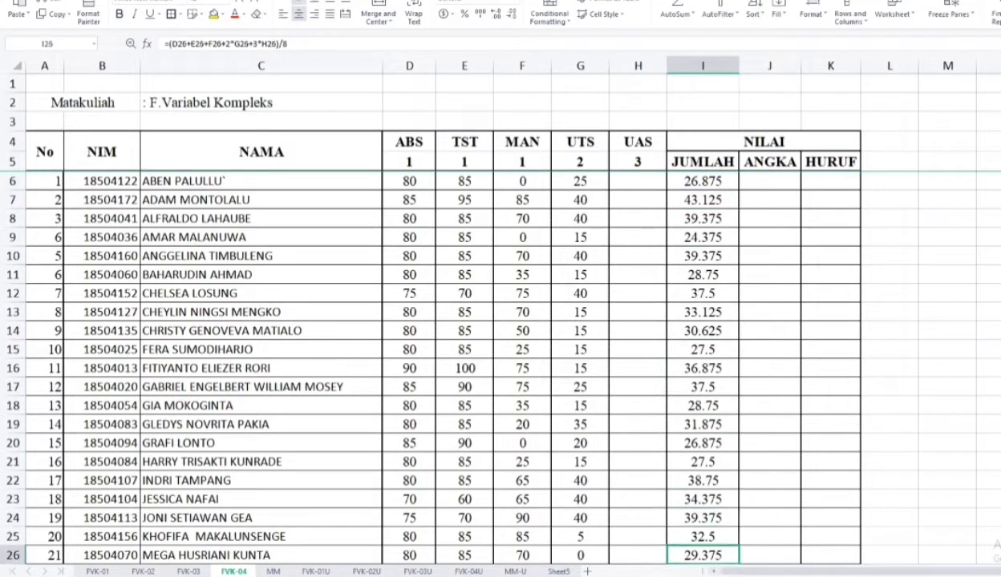
pyautogui.press('Down')
pyautogui.press('Down')
pyautogui.press('Down')
pyautogui.press('Down')
pyautogui.press('Down')
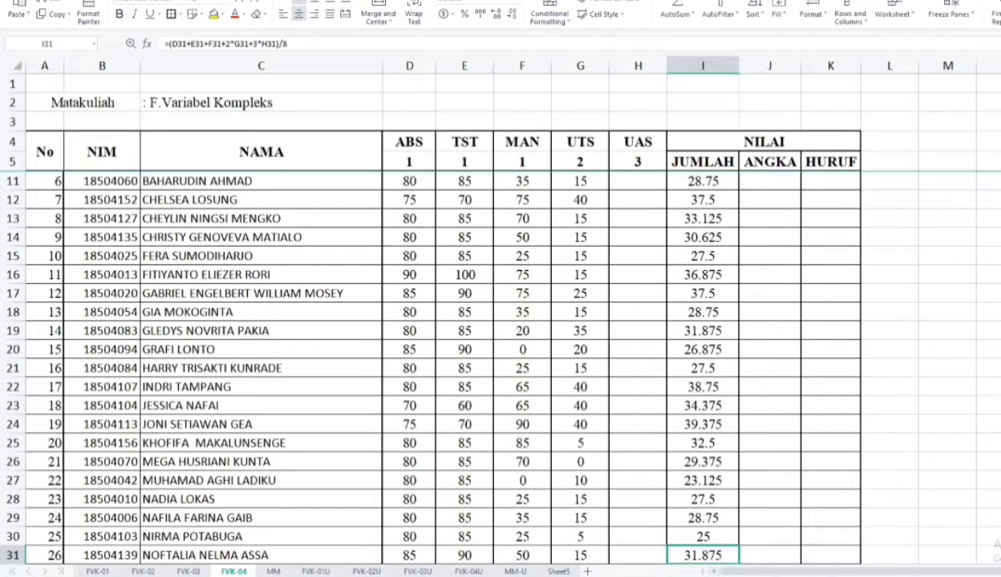
pyautogui.press('Down')
pyautogui.press('Down')
pyautogui.press('Down')
pyautogui.press('Down')
pyautogui.press('Down')
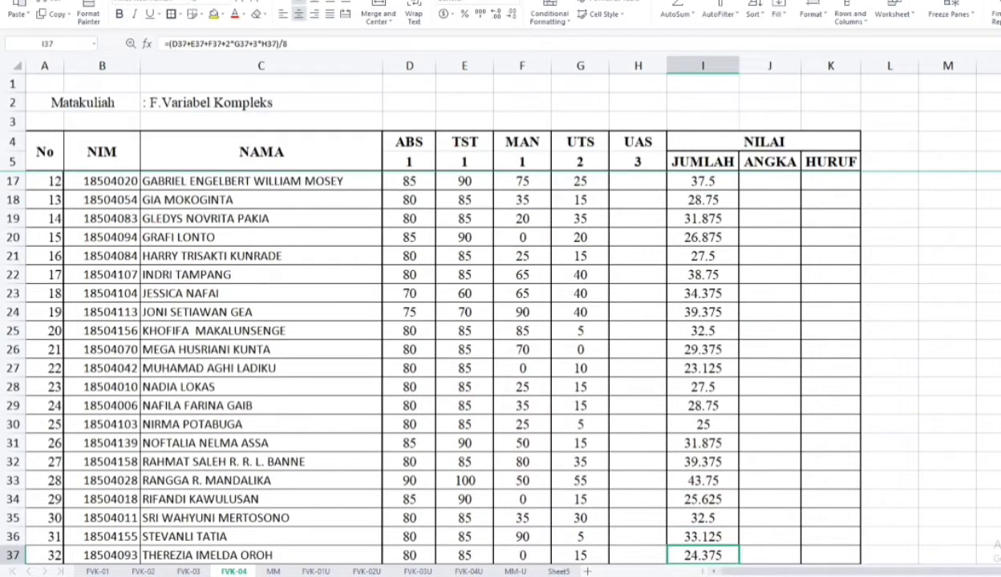
pyautogui.press('Down')
pyautogui.press('Down')
pyautogui.press('Down')
pyautogui.press('Down')
pyautogui.press('Down')
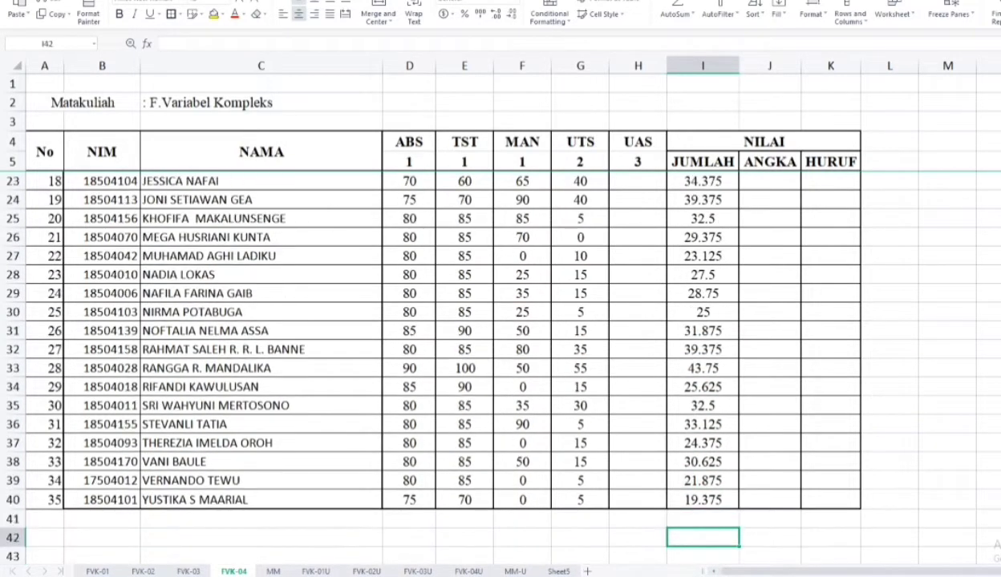
pyautogui.press('Down')
pyautogui.press('Down')
pyautogui.press('Down')
pyautogui.press('Down')
pyautogui.press('Down')
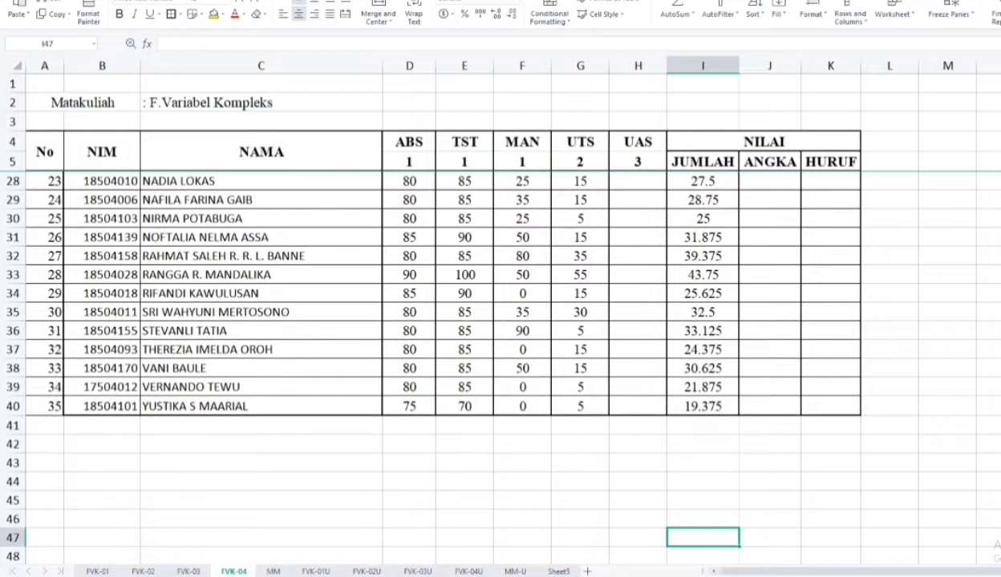
pyautogui.press('Down')
pyautogui.press('Down')
pyautogui.press('Down')
pyautogui.press('Down')
pyautogui.press('Down')
pyautogui.press('Down')
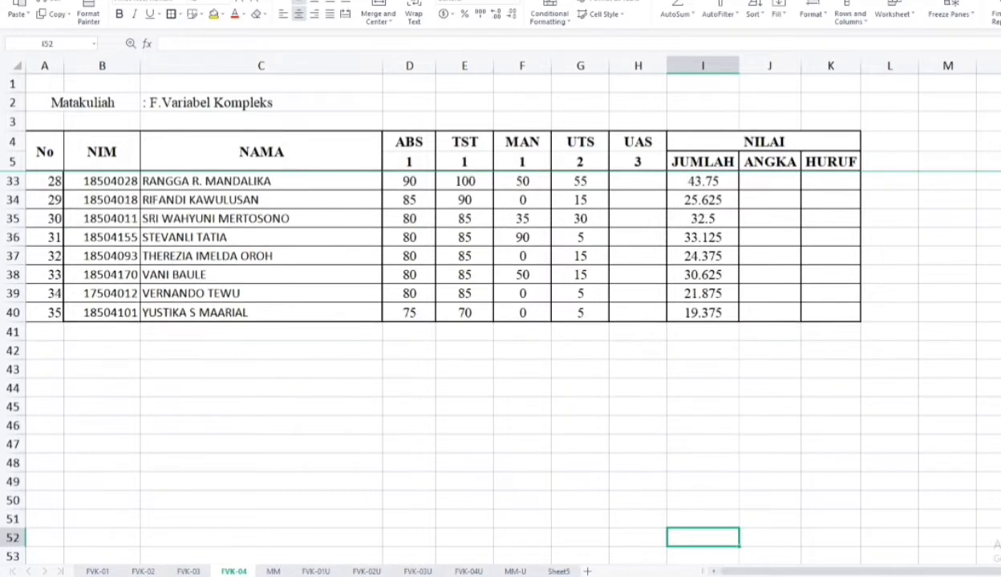
pyautogui.press('Down')
pyautogui.press('Down')
pyautogui.press('Down')
pyautogui.press('Down')
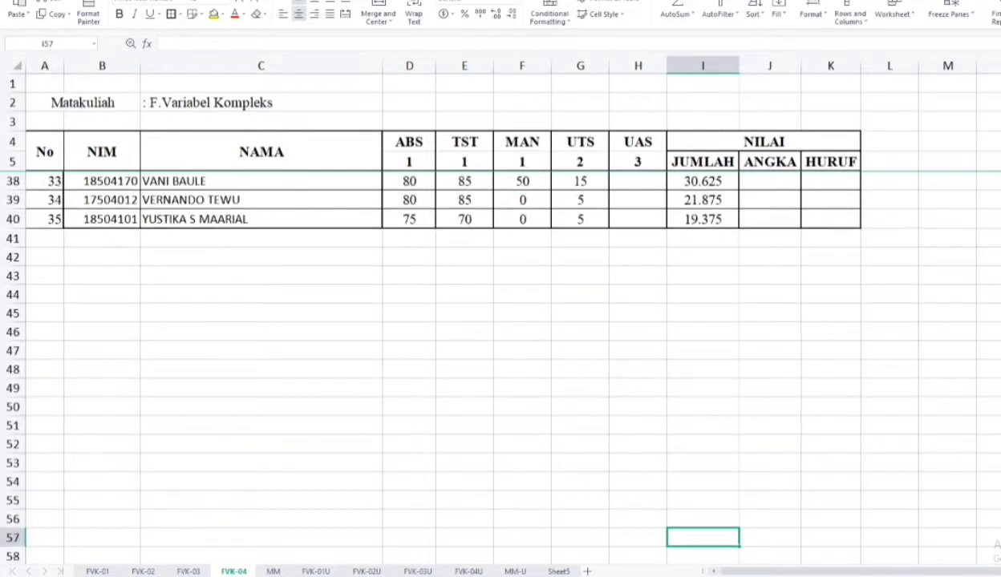
pyautogui.press('Down')
pyautogui.press('Down')
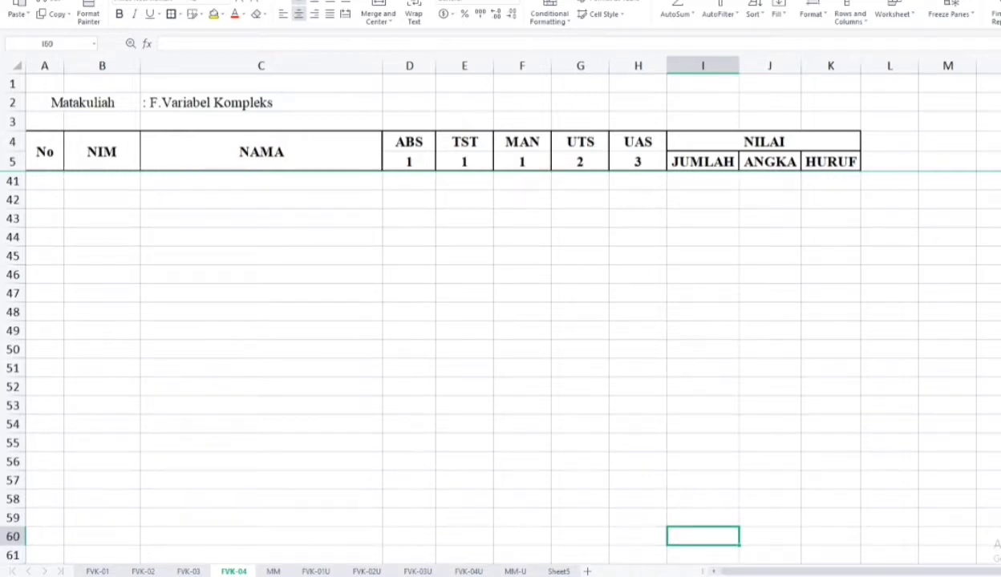
# Switch to the FVK-02 grade sheet and select cell I46, the JUMLAH score in the table's last row
pyautogui.click(143, 571)
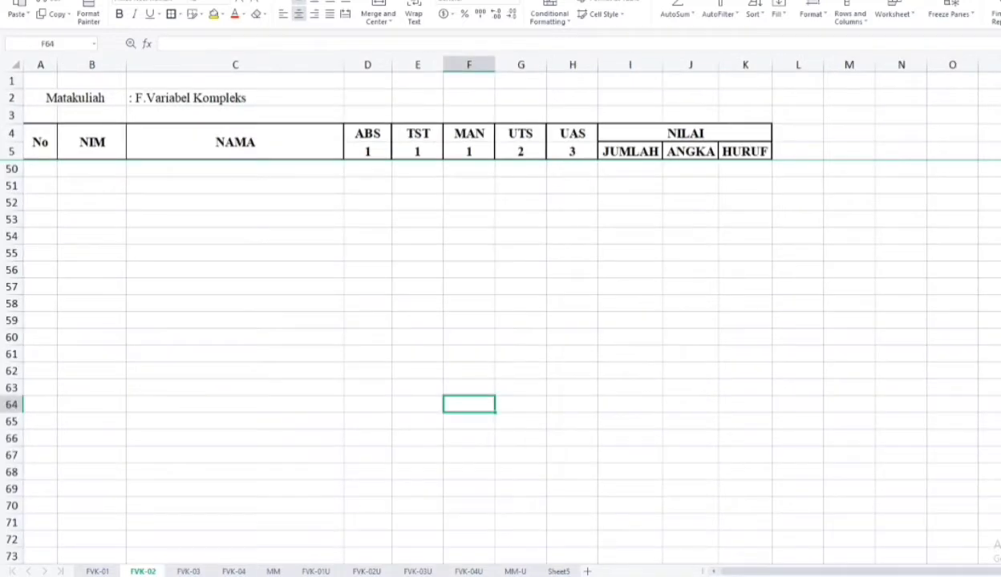
pyautogui.click(631, 169)
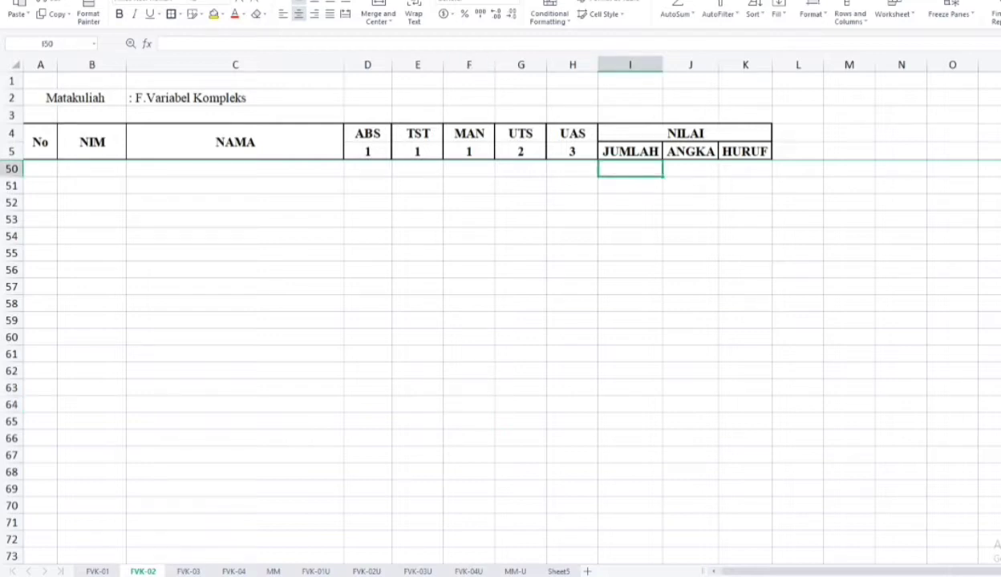
pyautogui.press('Up')
pyautogui.press('Up')
pyautogui.press('Up')
pyautogui.press('Up')
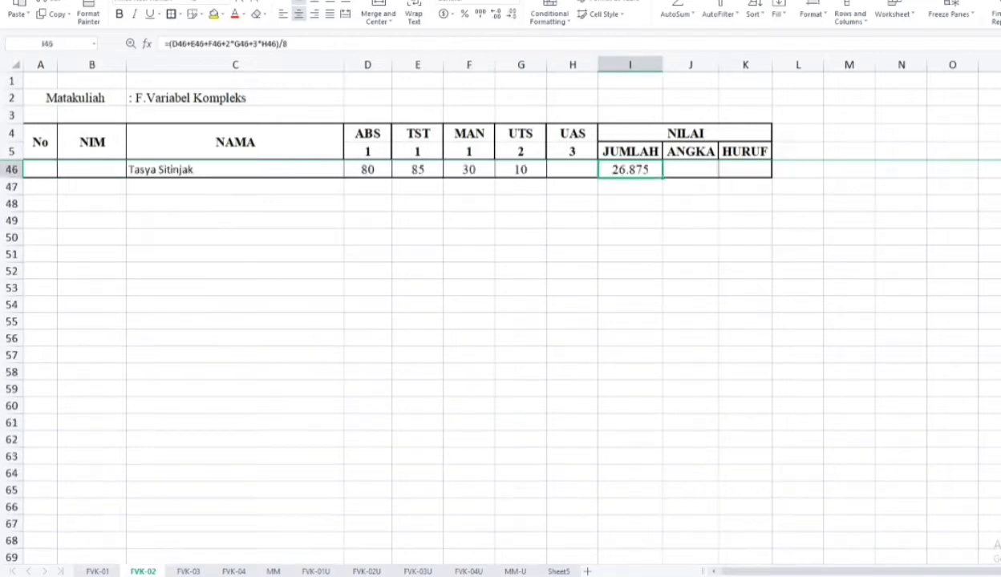
# Examine the JUMLAH formulas and component scores on the FVK-02 sheet row by row, from row 45 up to row 18
pyautogui.press('Up')
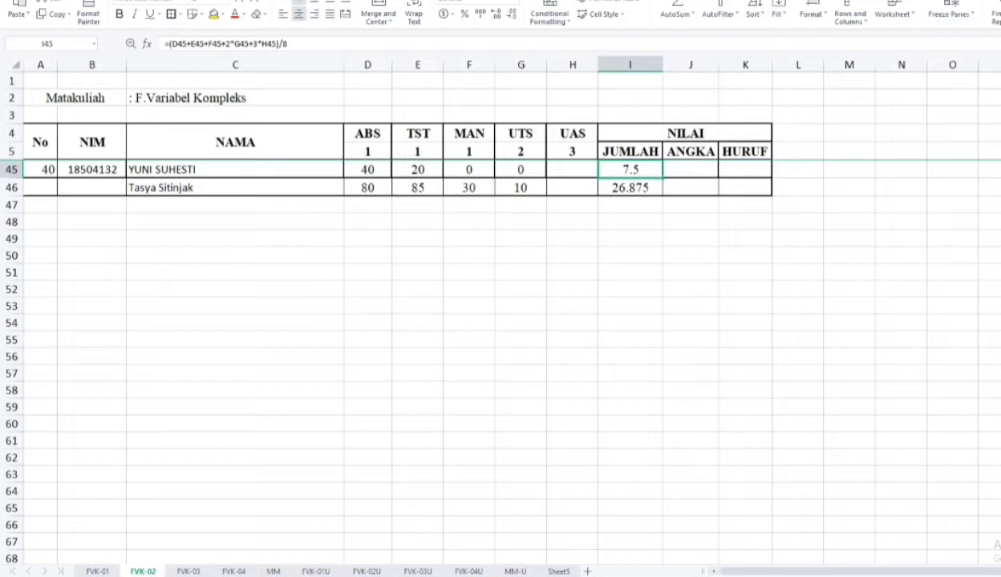
pyautogui.press('Up')
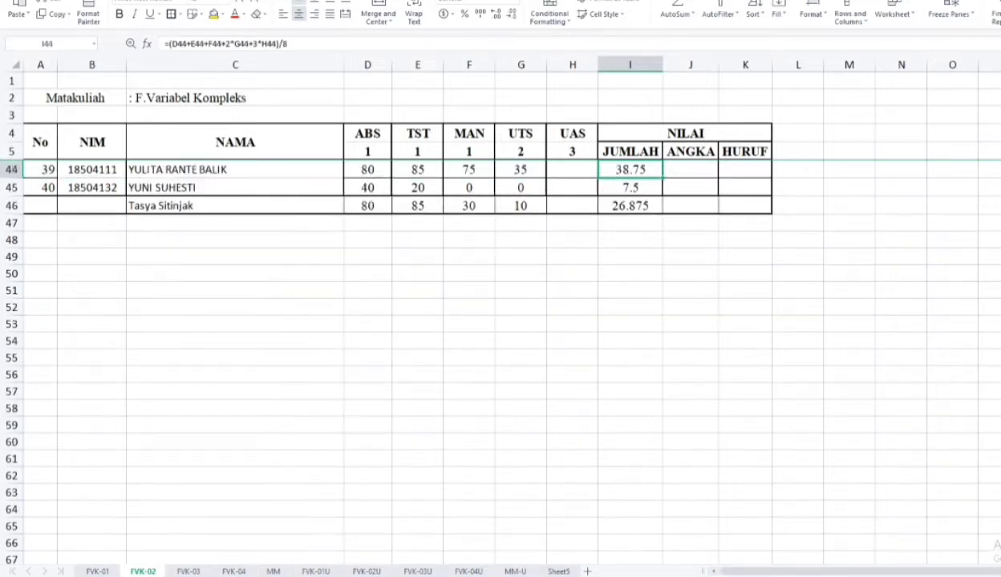
pyautogui.press('Up')
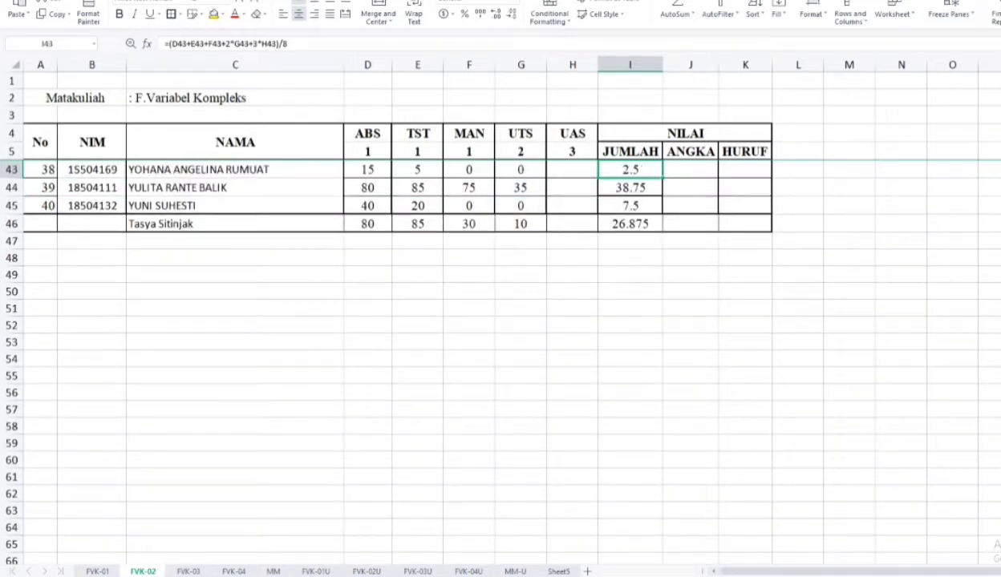
pyautogui.press('Up')
pyautogui.press('Up')
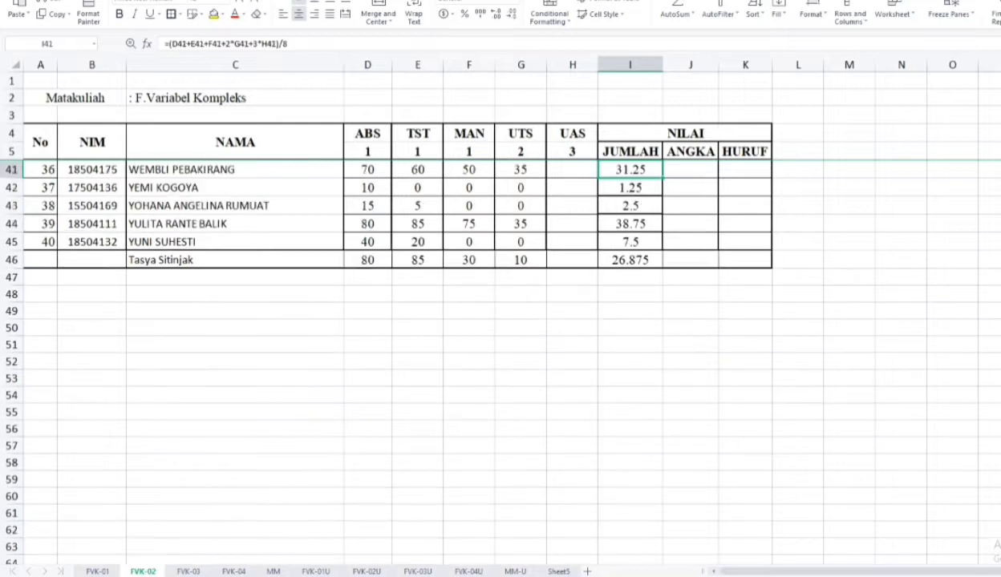
pyautogui.press('Up')
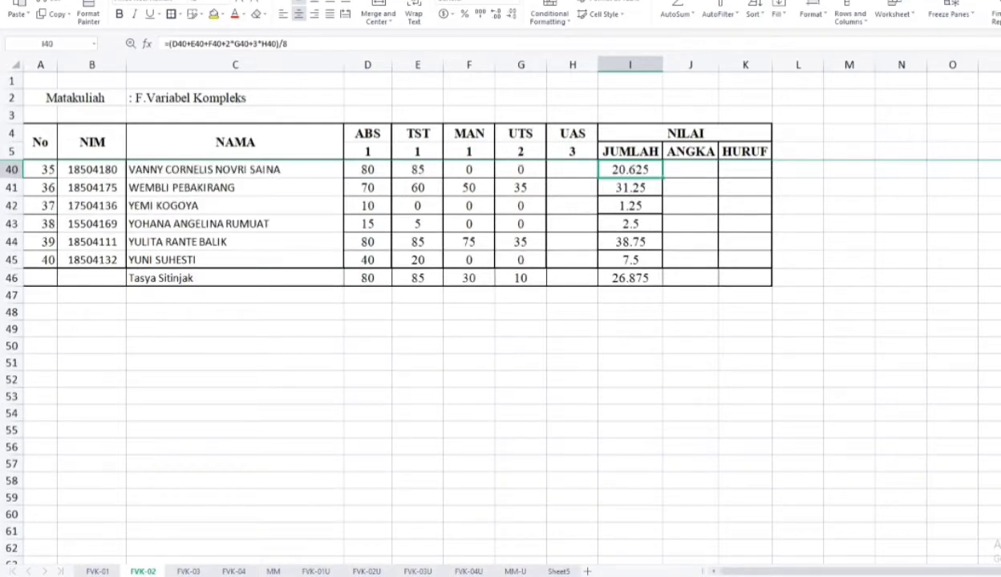
pyautogui.press('Up')
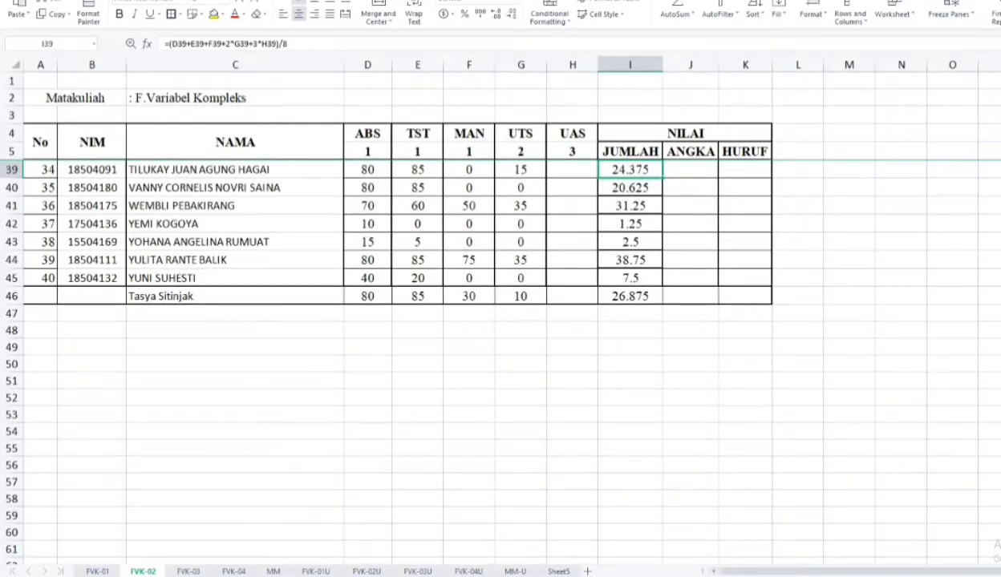
pyautogui.press('Up')
pyautogui.press('Up')
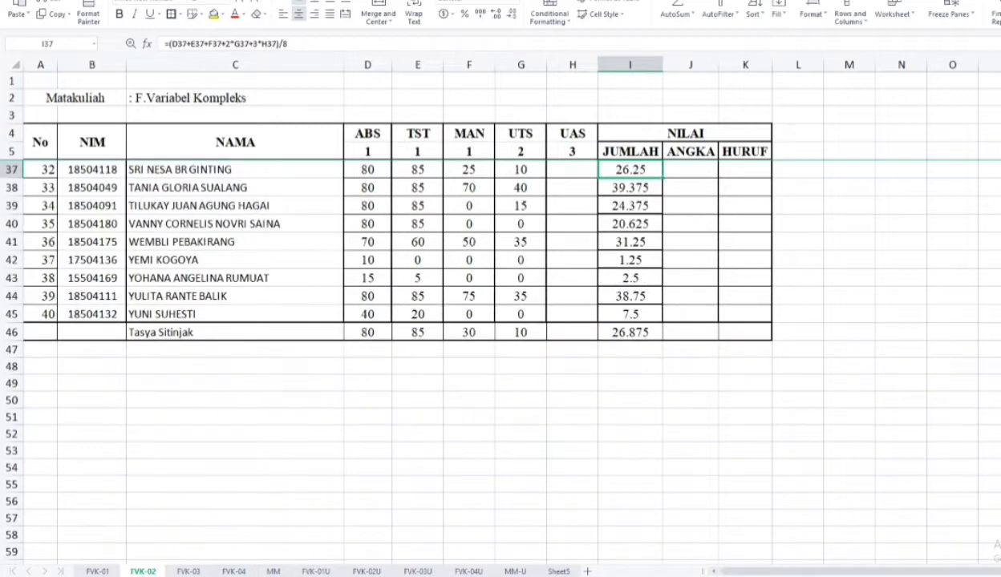
pyautogui.press('Up')
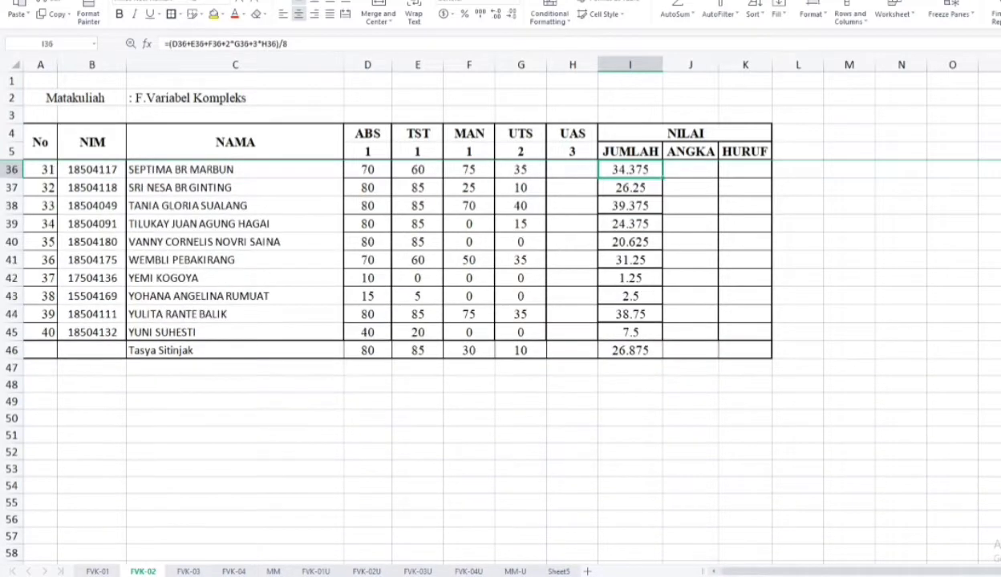
pyautogui.press('Up')
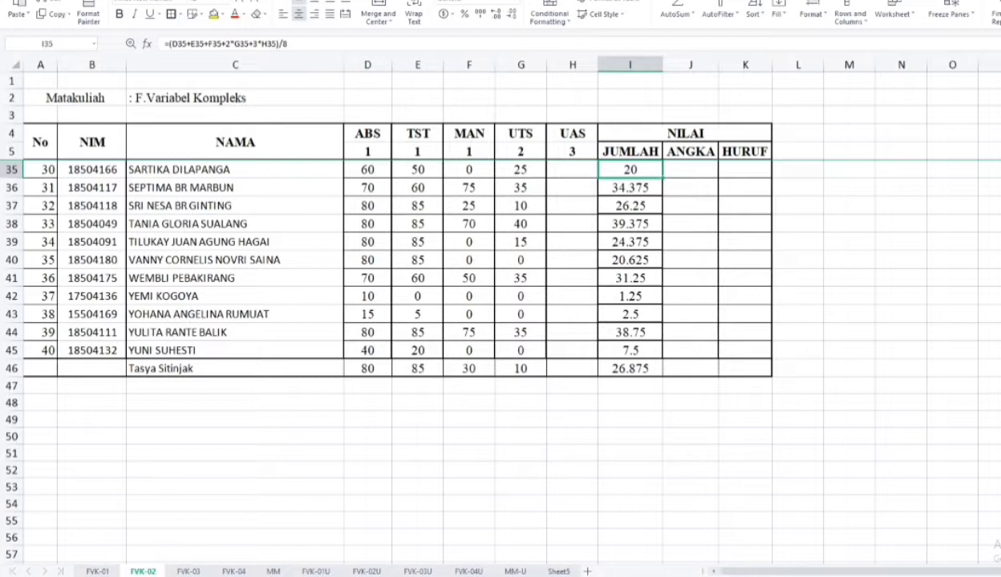
pyautogui.press('Up')
pyautogui.press('Up')
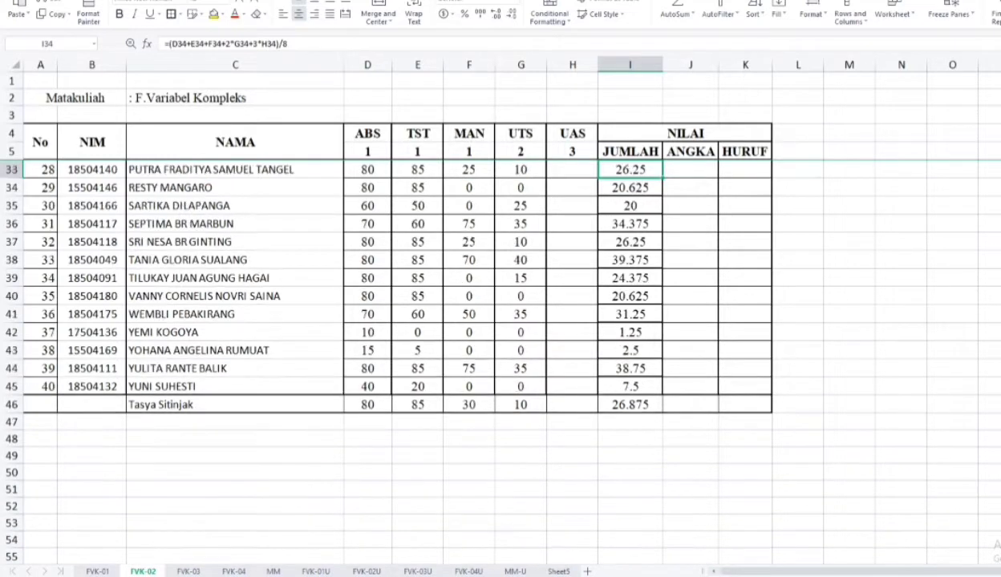
pyautogui.press('Up')
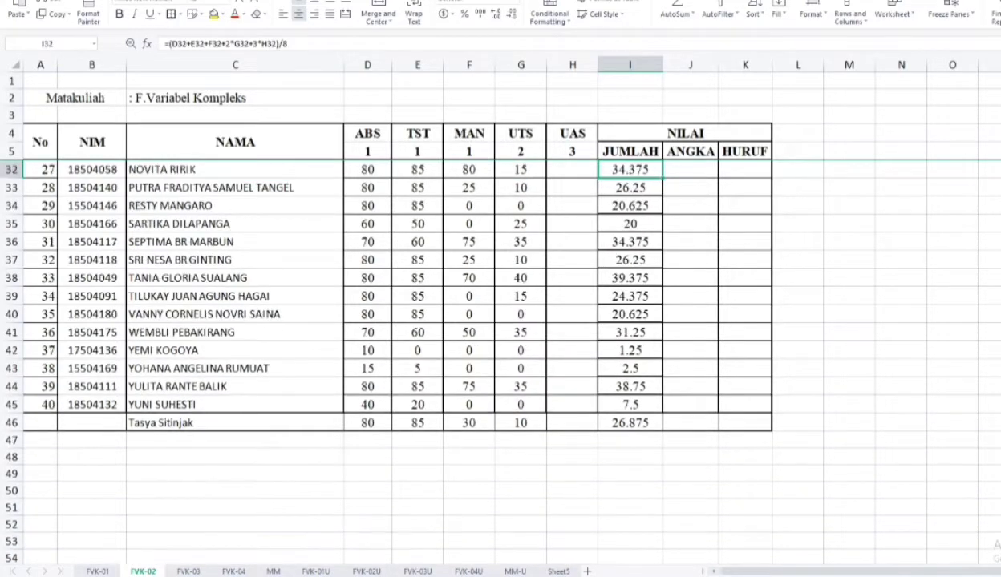
pyautogui.press('Up')
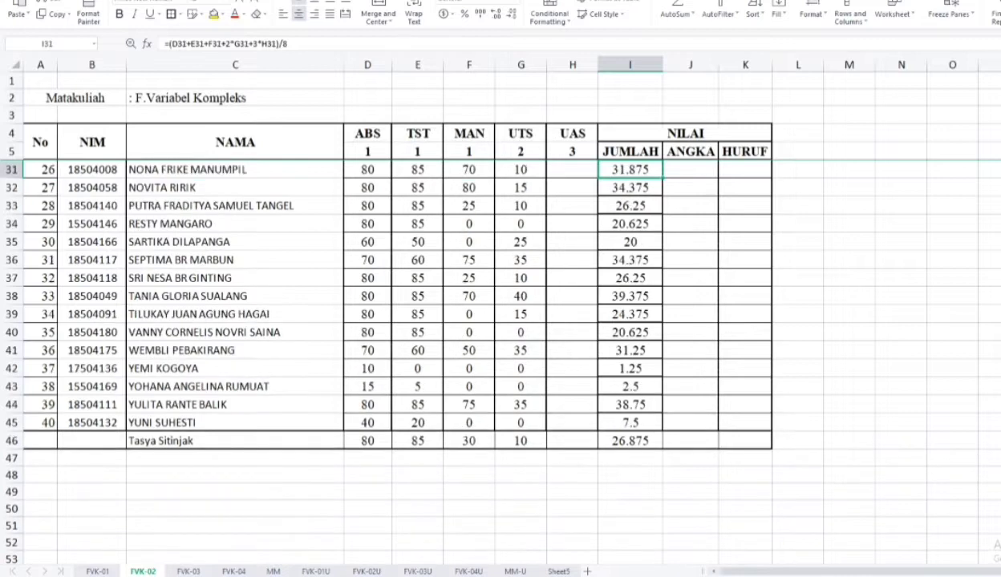
pyautogui.press('Up')
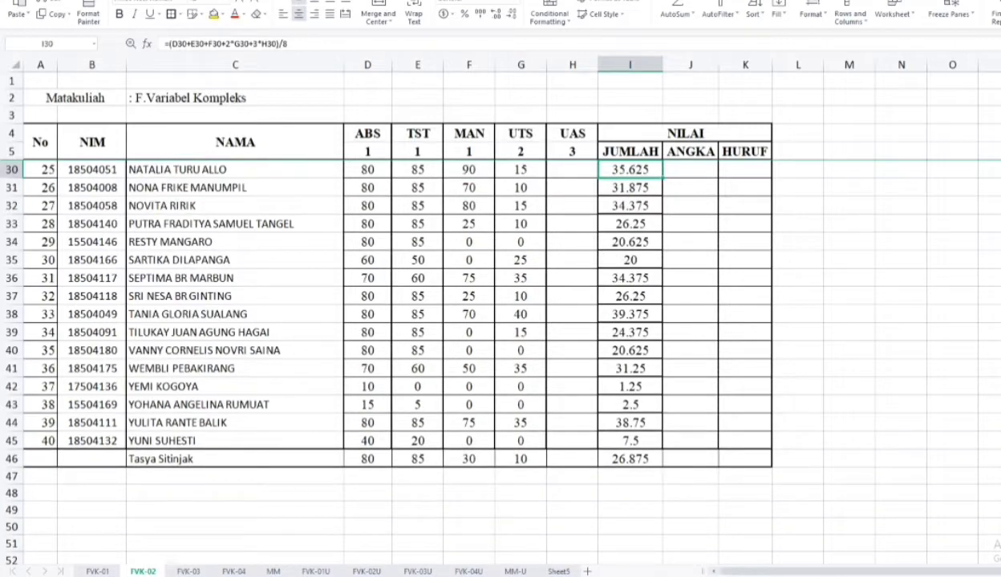
pyautogui.press('Up')
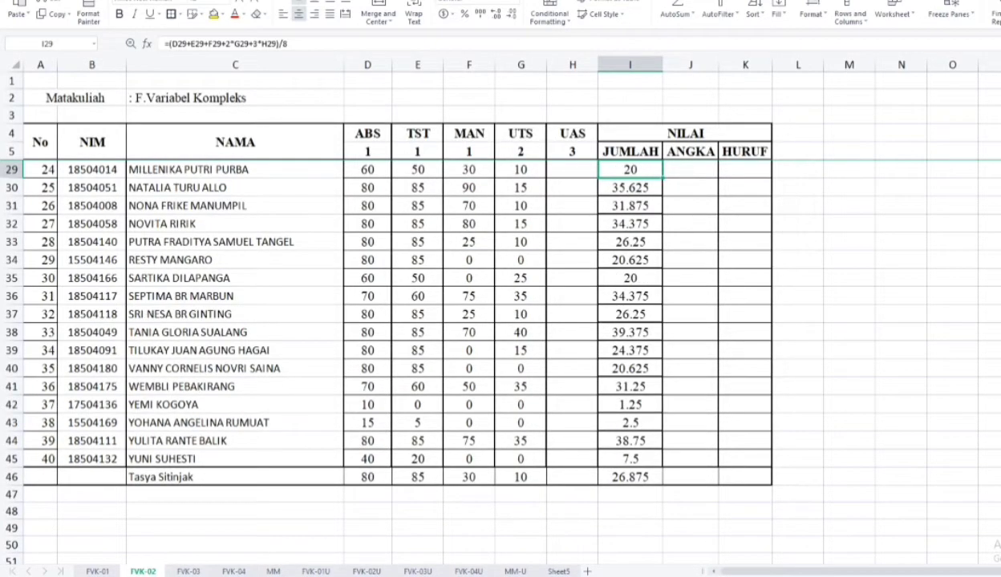
pyautogui.press('Up')
pyautogui.press('Up')
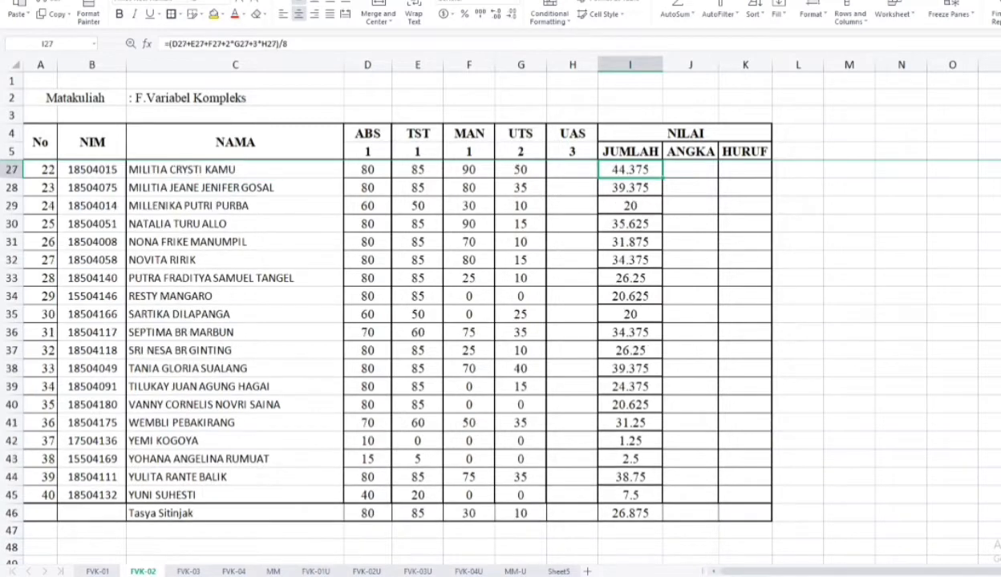
pyautogui.press('Up')
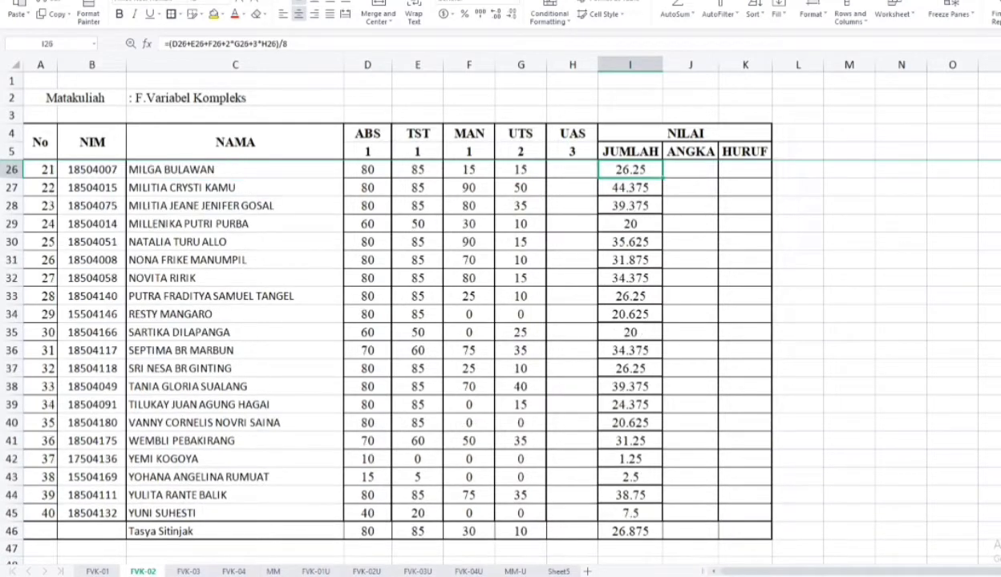
pyautogui.press('Up')
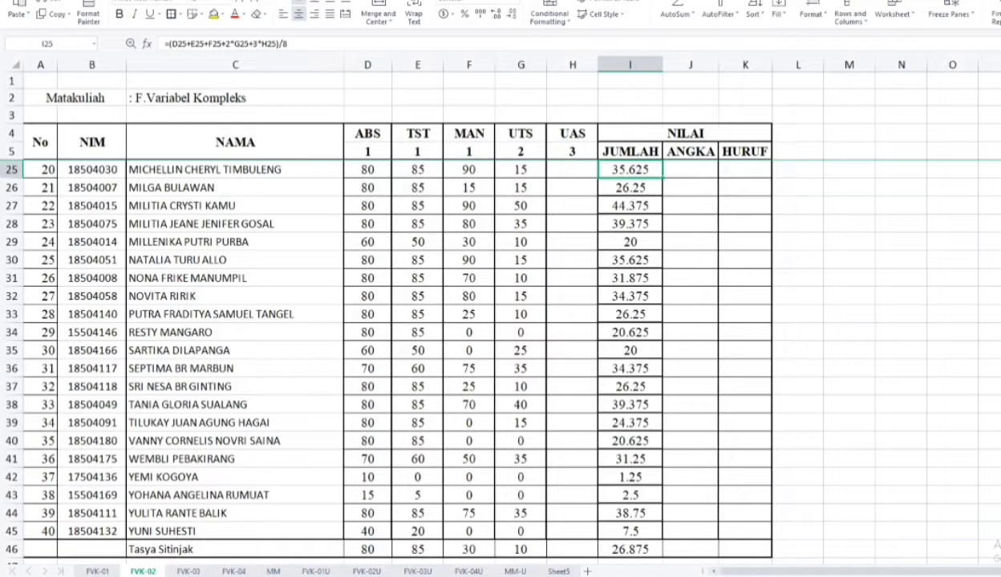
pyautogui.press('Up')
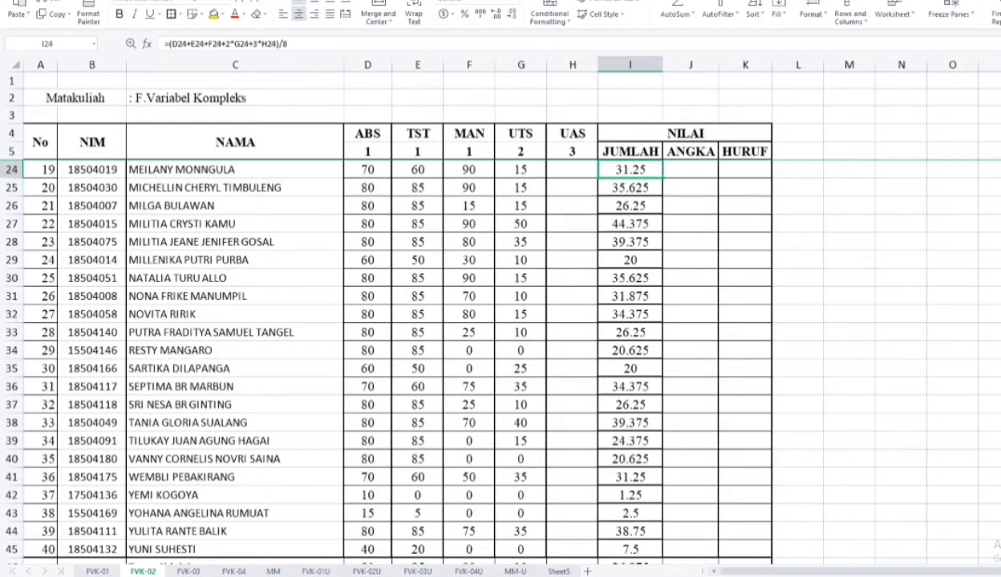
pyautogui.press('Up')
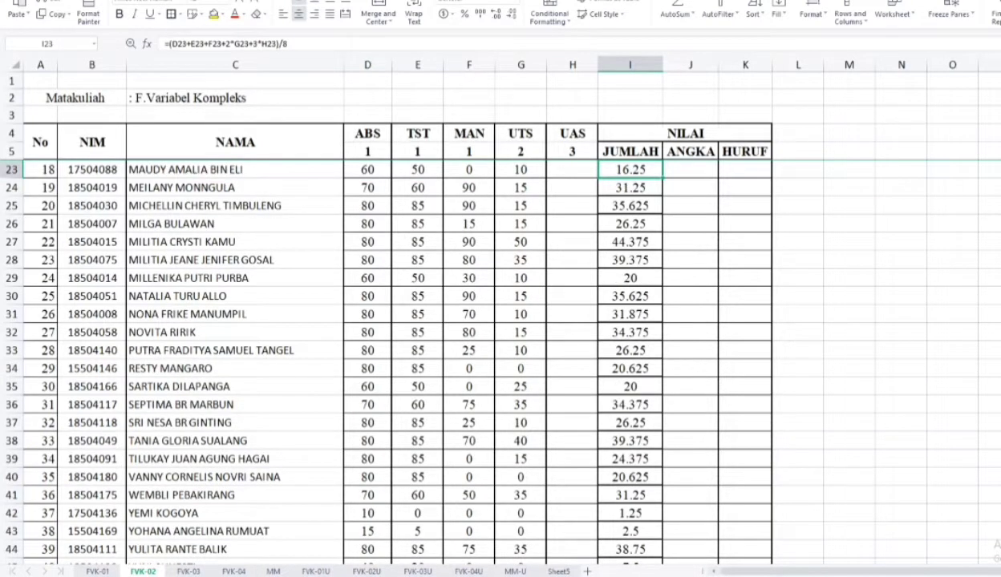
pyautogui.press('Up')
pyautogui.press('Up')
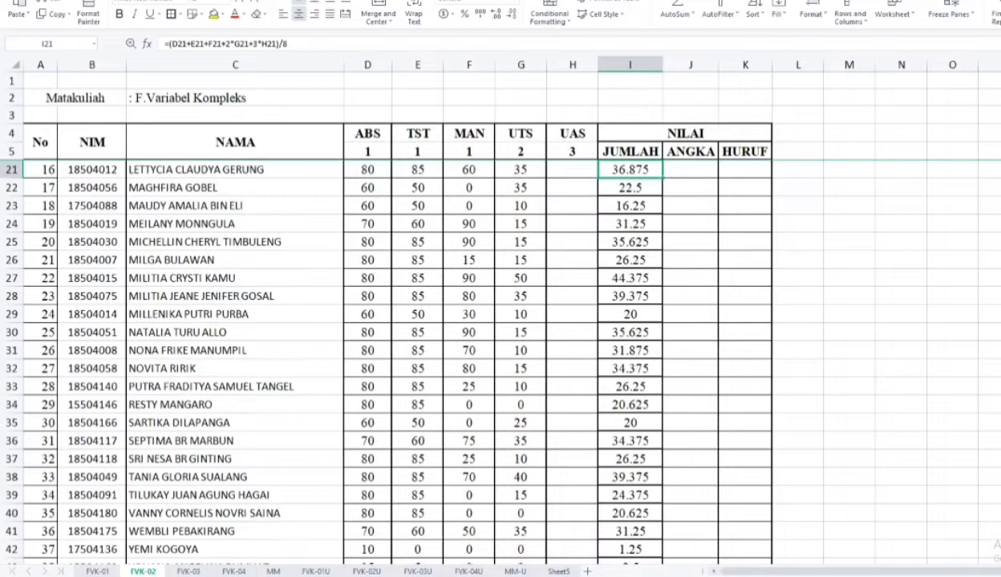
pyautogui.press('Up')
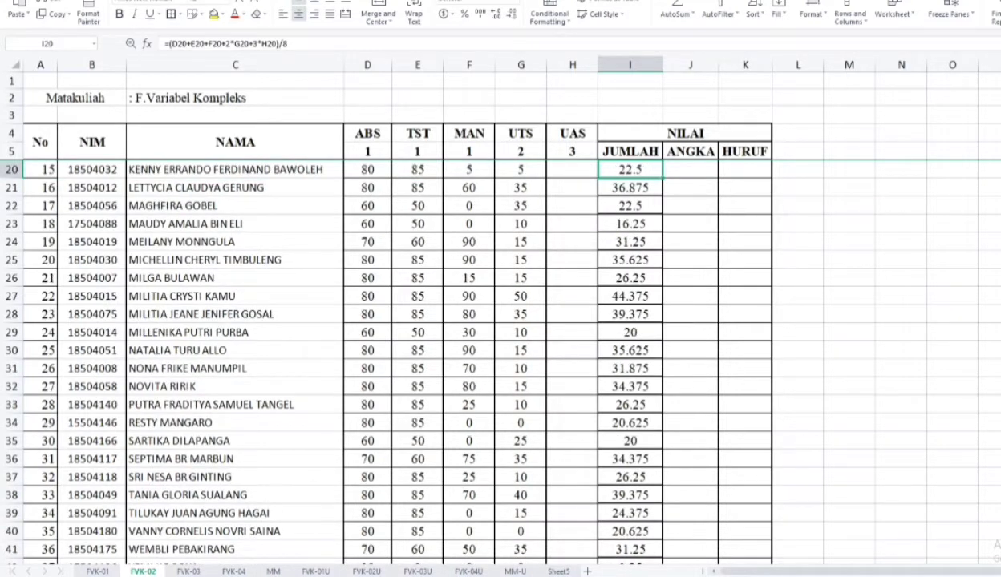
pyautogui.press('Up')
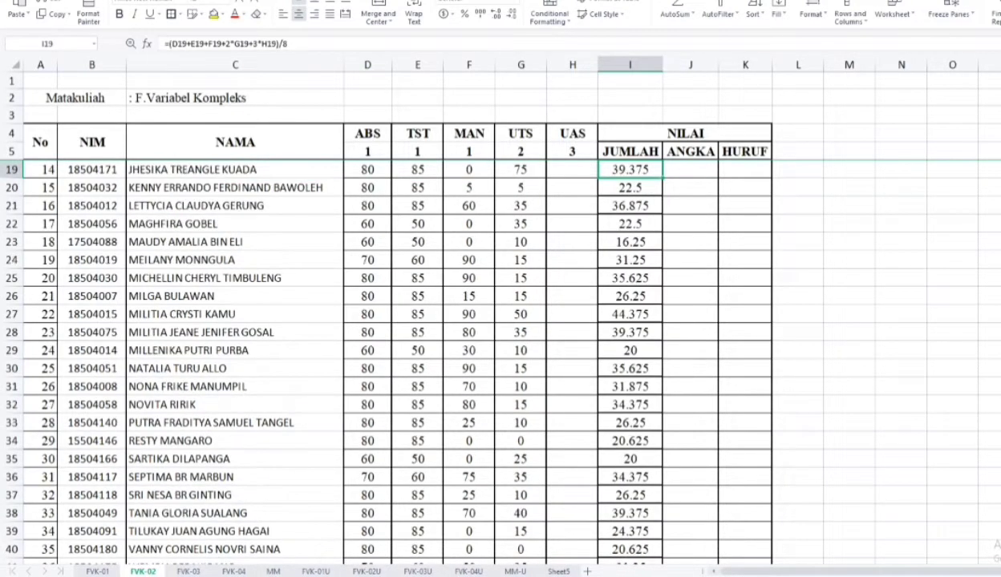
pyautogui.press('Up')
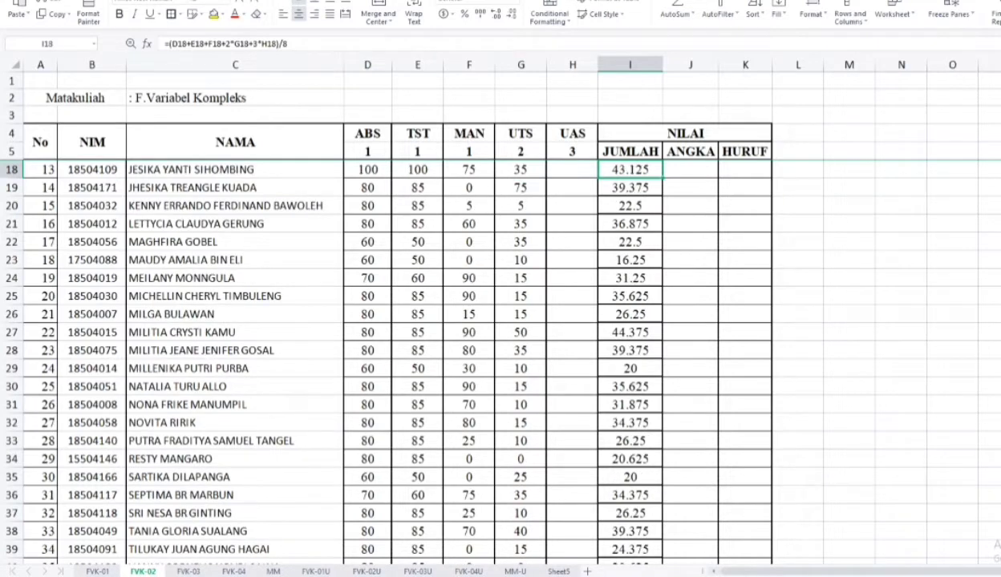
# Examine the JUMLAH formulas and component scores on the FVK-02 sheet row by row, from row 17 up to the column heading
pyautogui.press('Up')
pyautogui.press('Up')
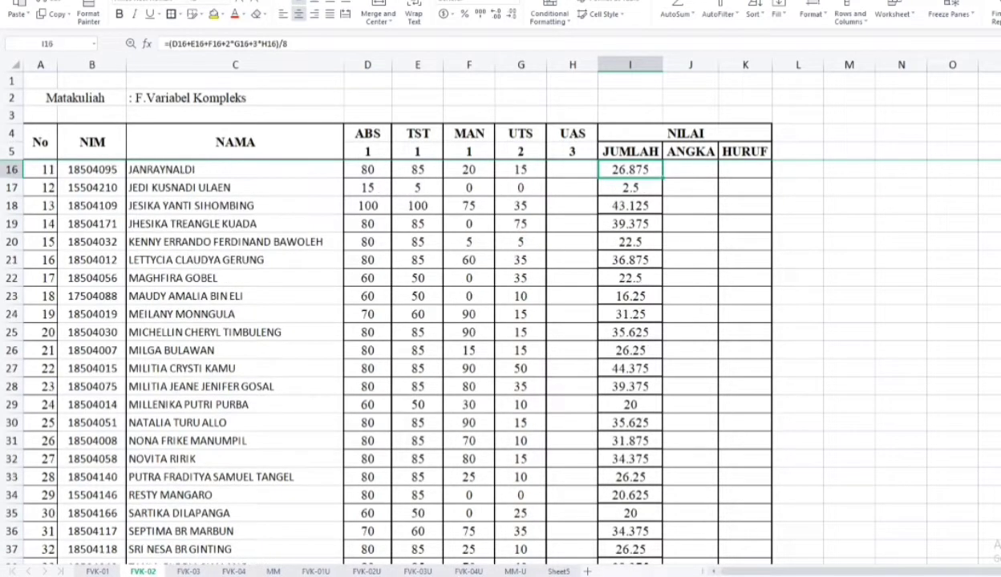
pyautogui.press('Up')
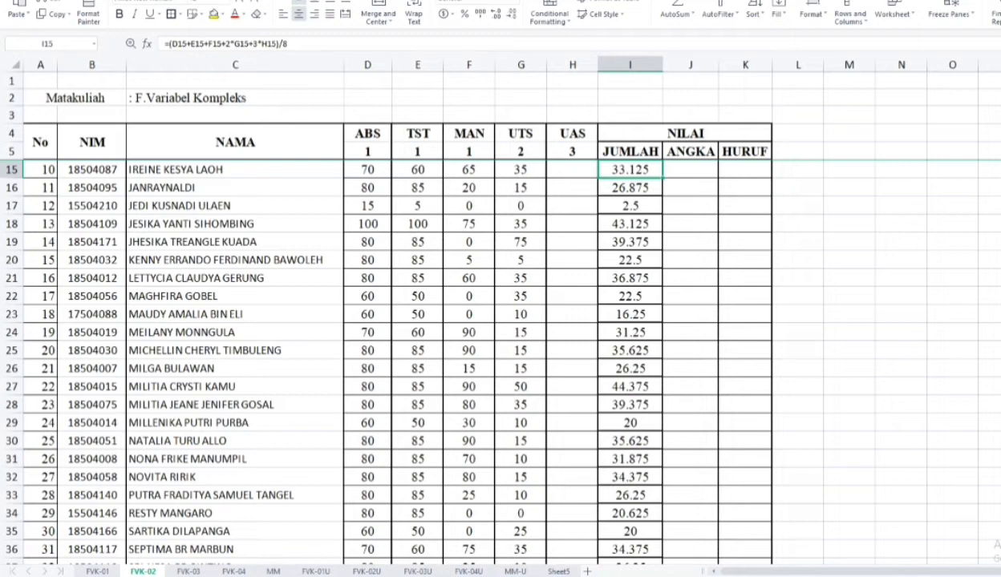
pyautogui.press('Up')
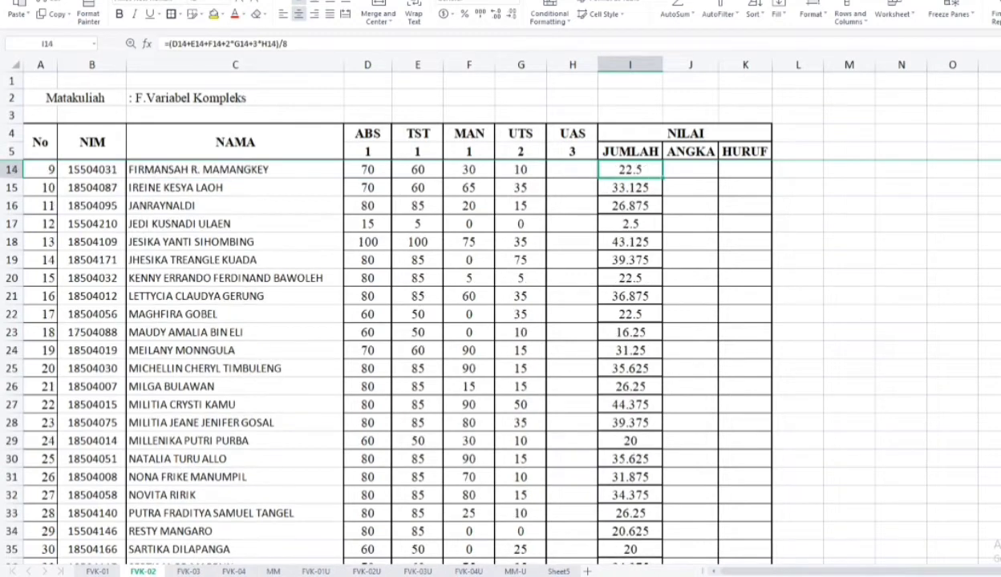
pyautogui.press('Up')
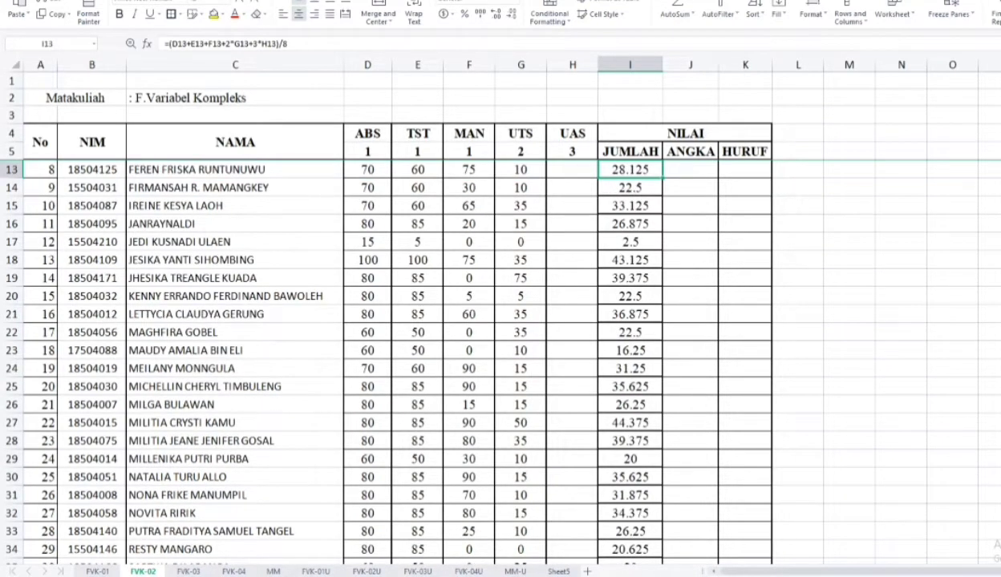
pyautogui.press('Up')
pyautogui.press('Up')
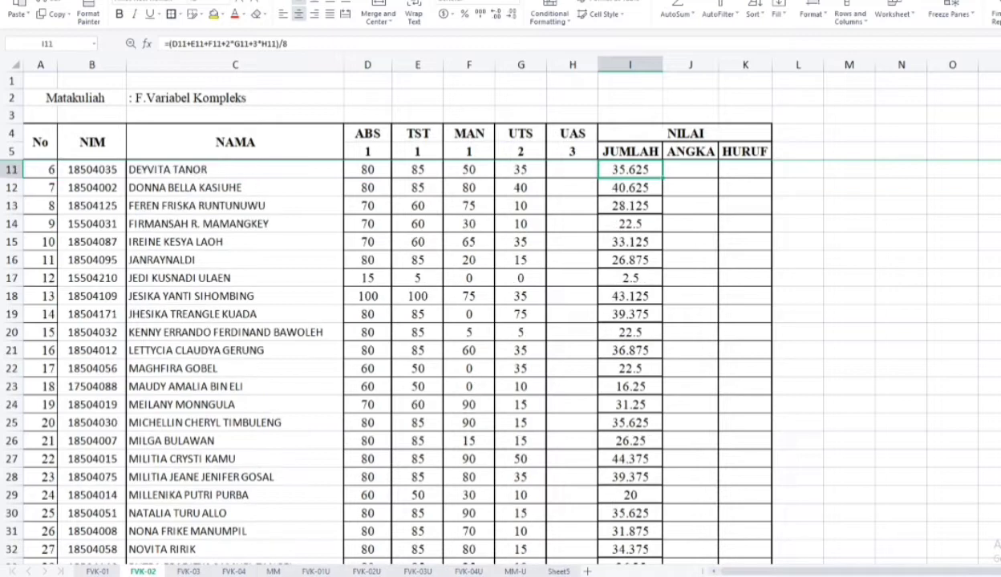
pyautogui.press('Up')
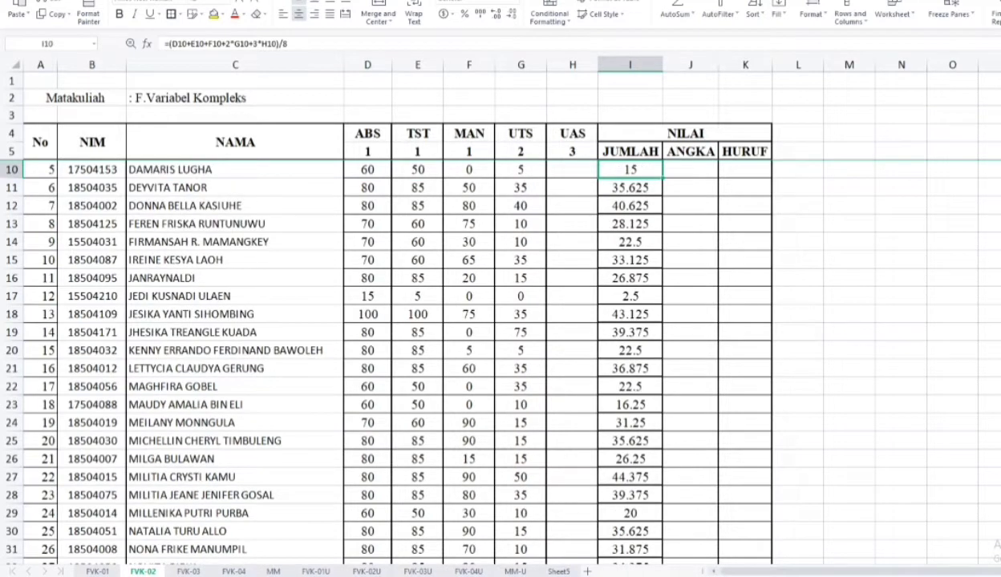
pyautogui.press('Up')
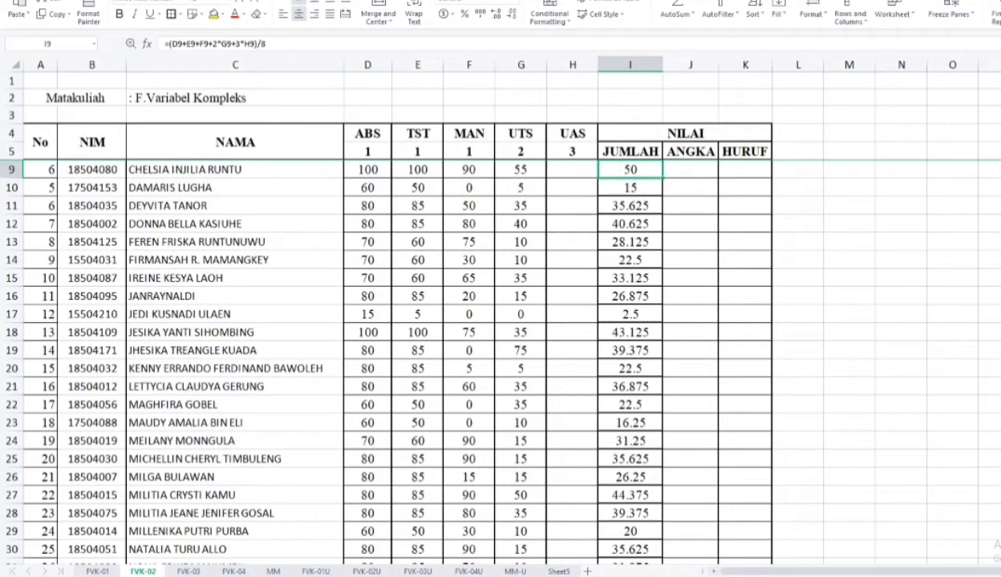
pyautogui.press('Up')
pyautogui.press('Up')
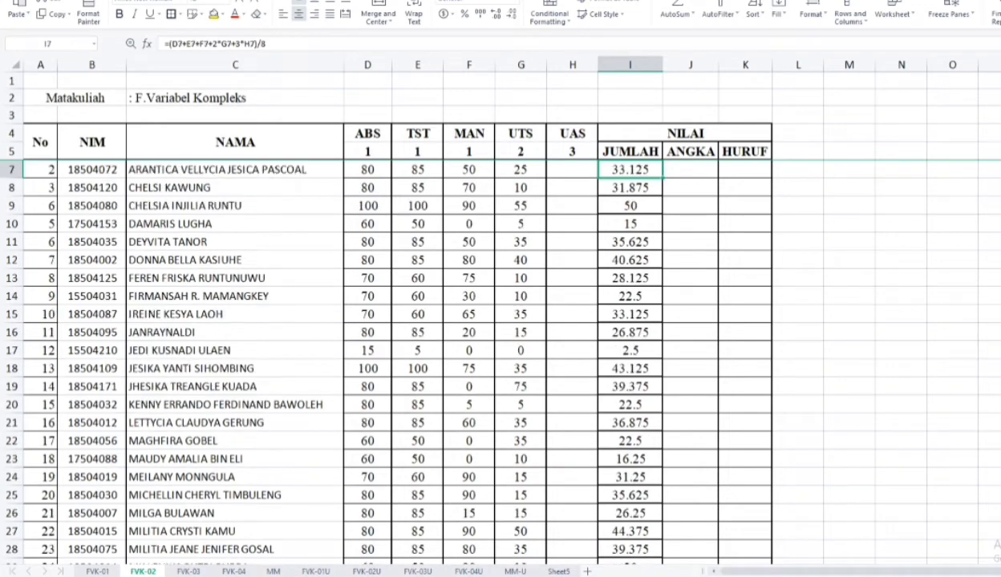
pyautogui.press('Up')
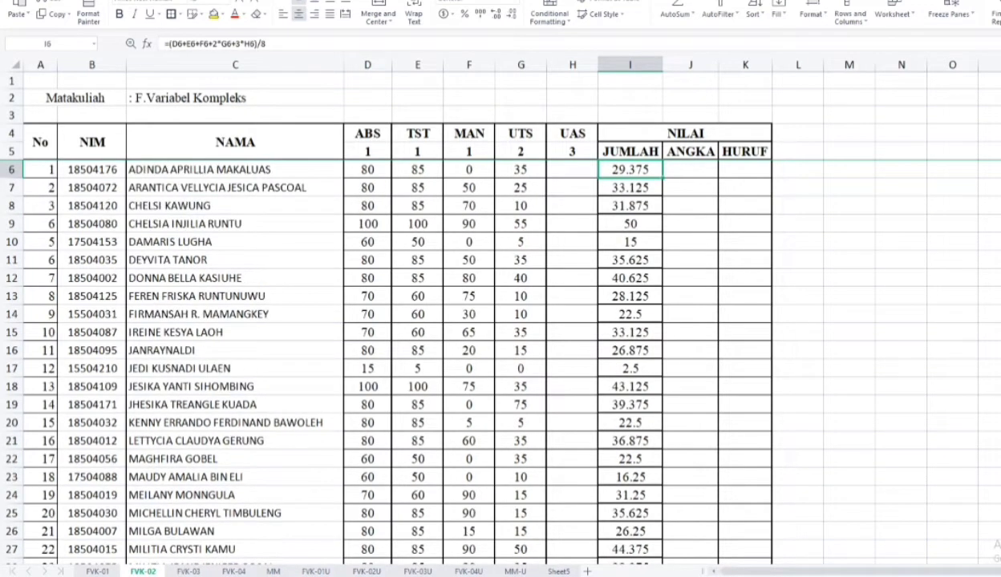
pyautogui.press('Up')
# Review the JUMLAH scores in column I of the FVK-02 sheet from the first student down past the end of the table
pyautogui.press('Down')
pyautogui.press('Down')
pyautogui.press('Down')
pyautogui.press('Down')
pyautogui.press('Down')
pyautogui.press('Down')
pyautogui.press('Down')
pyautogui.press('Down')
pyautogui.press('Down')
pyautogui.press('Down')
pyautogui.press('Down')
pyautogui.press('Down')
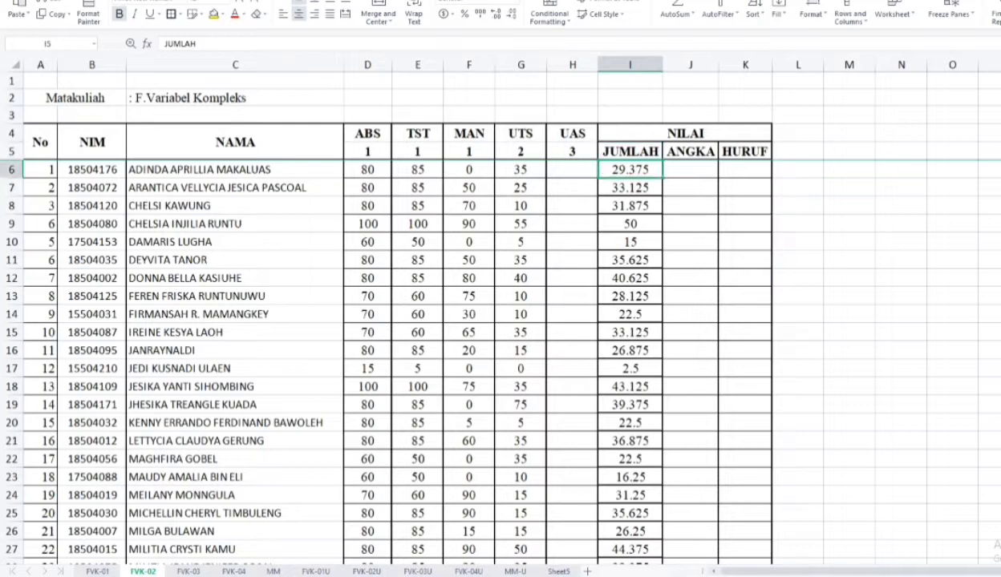
pyautogui.press('Down')
pyautogui.press('Down')
pyautogui.press('Down')
pyautogui.press('Down')
pyautogui.press('Down')
pyautogui.press('Down')
pyautogui.press('Down')
pyautogui.press('Down')
pyautogui.press('Down')
pyautogui.press('Down')
pyautogui.press('Down')
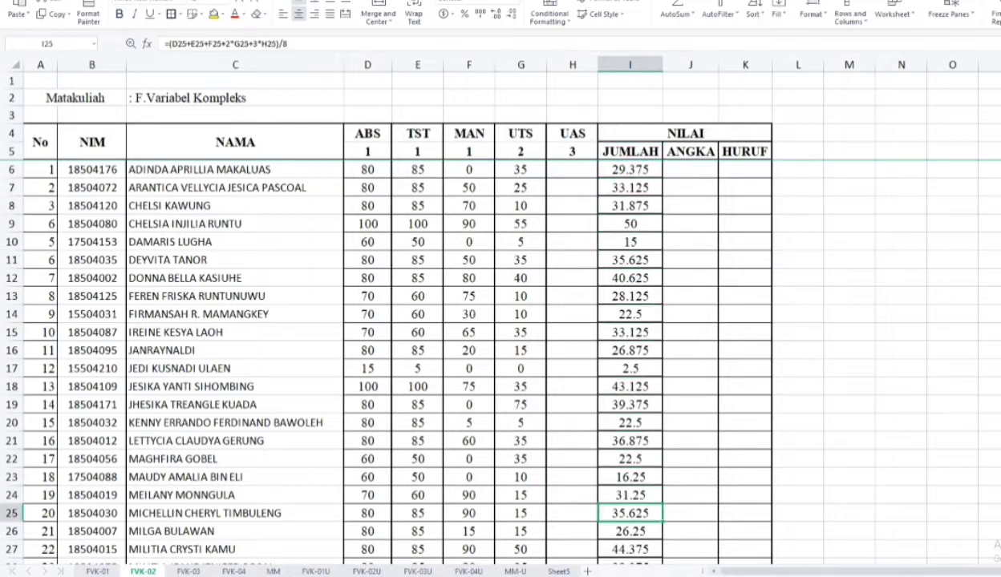
pyautogui.press('Down')
pyautogui.press('Down')
pyautogui.press('Down')
pyautogui.press('Down')
pyautogui.press('Down')
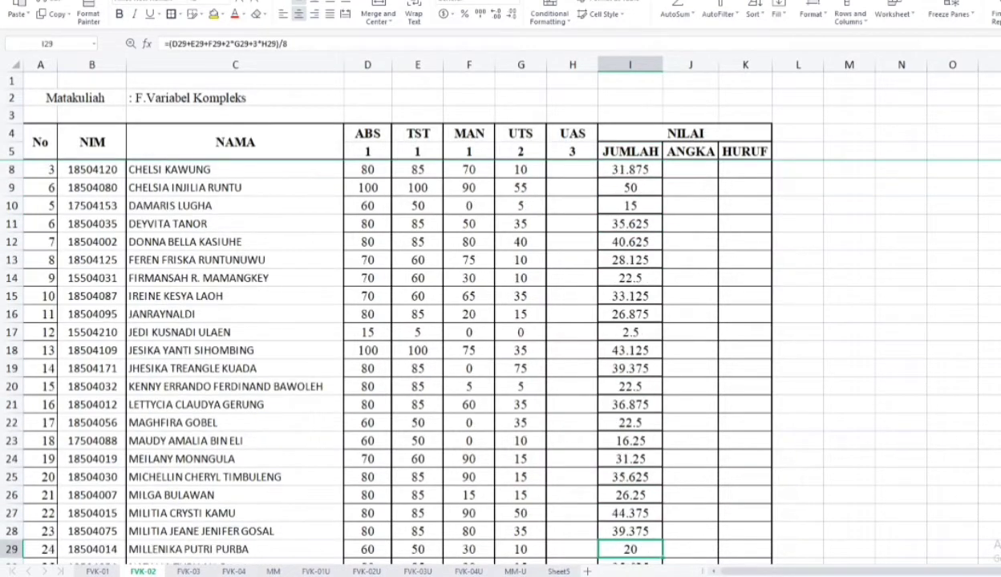
pyautogui.press('Down')
pyautogui.press('Down')
pyautogui.press('Down')
pyautogui.press('Down')
pyautogui.press('Down')
pyautogui.press('Down')
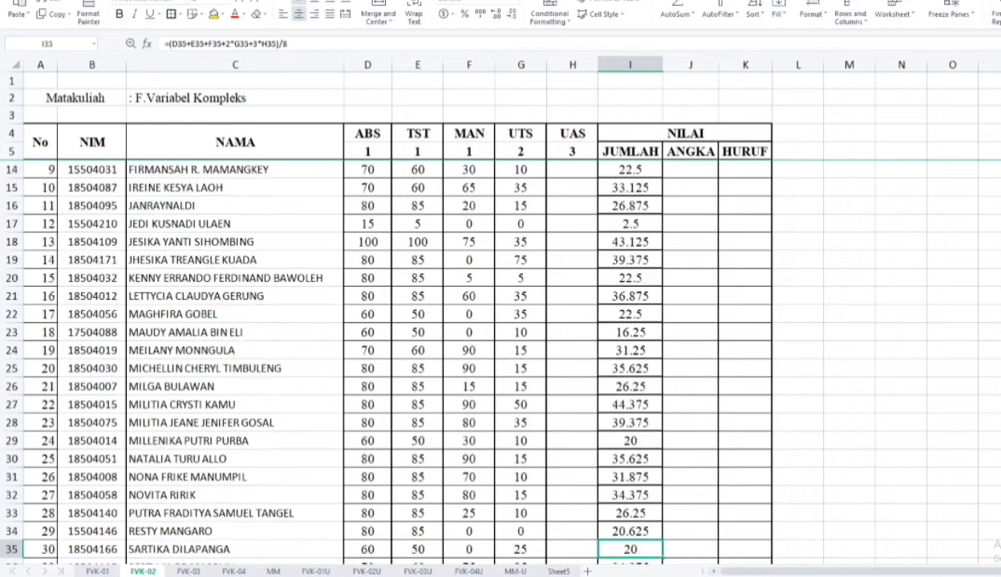
pyautogui.press('Down')
pyautogui.press('Down')
pyautogui.press('Down')
pyautogui.press('Down')
pyautogui.press('Down')
pyautogui.press('Down')
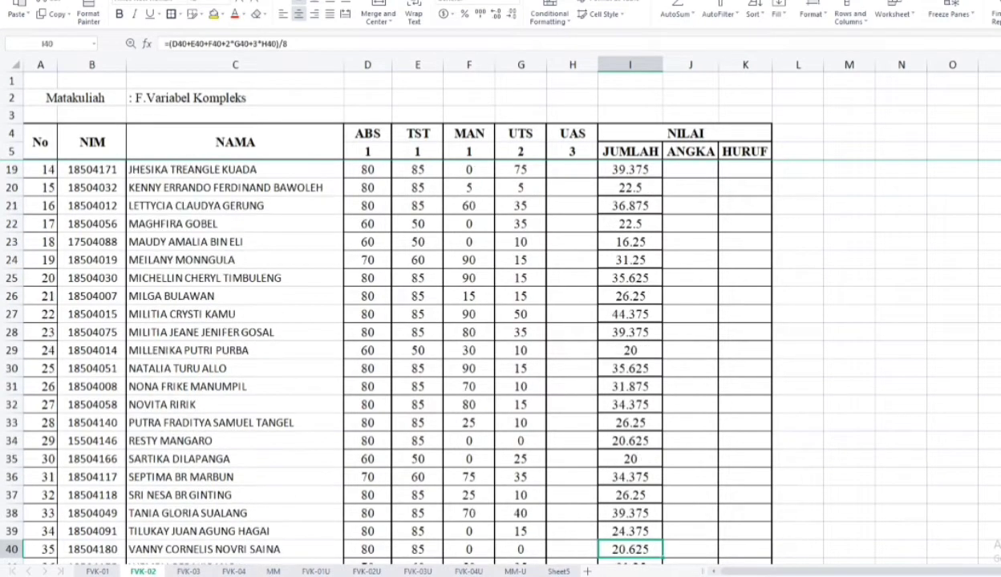
pyautogui.press('Down')
pyautogui.press('Down')
pyautogui.press('Down')
pyautogui.press('Down')
pyautogui.press('Down')
pyautogui.press('Down')
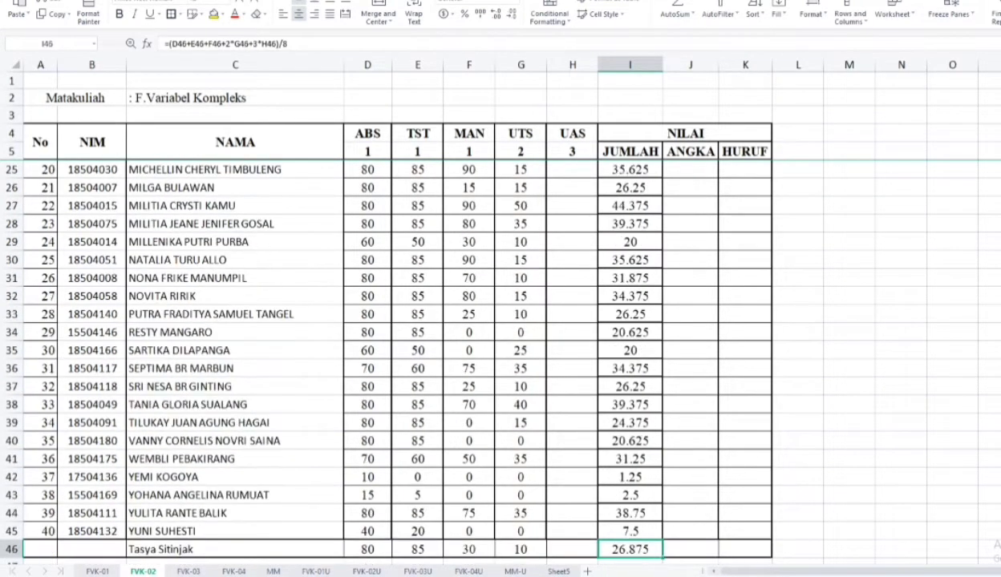
pyautogui.press('Down')
pyautogui.press('Down')
pyautogui.press('Down')
pyautogui.press('Down')
pyautogui.press('Down')
pyautogui.press('Down')
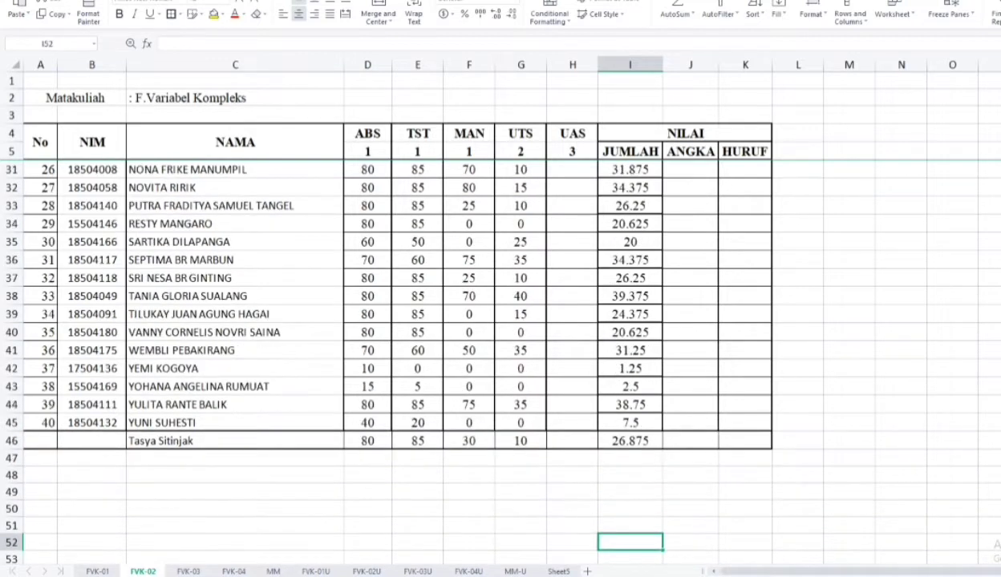
pyautogui.press('Down')
pyautogui.press('Down')
pyautogui.press('Down')
pyautogui.press('Down')
pyautogui.press('Down')
pyautogui.press('Down')
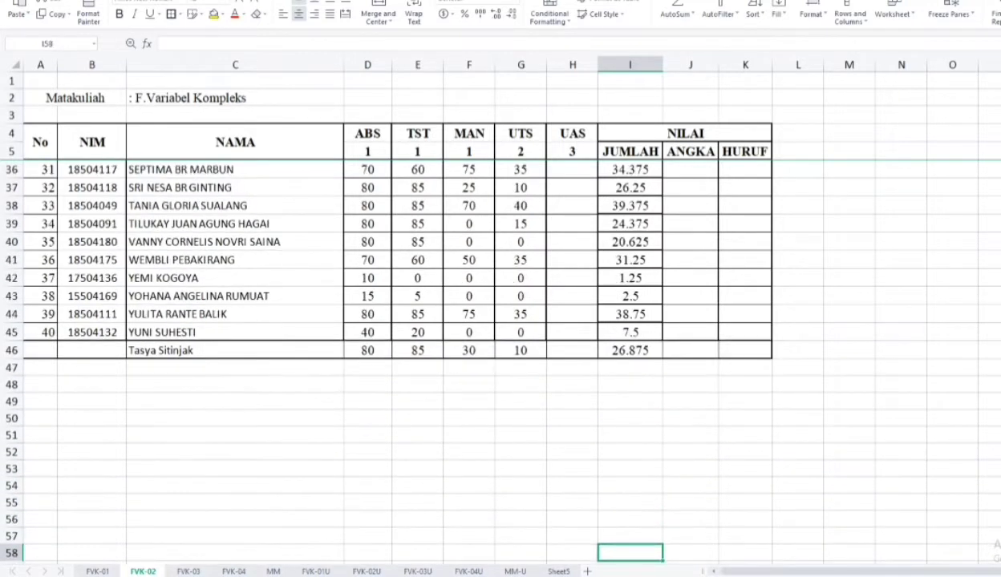
pyautogui.press('Down')
pyautogui.press('Down')
pyautogui.press('Down')
pyautogui.press('Down')
pyautogui.press('Down')
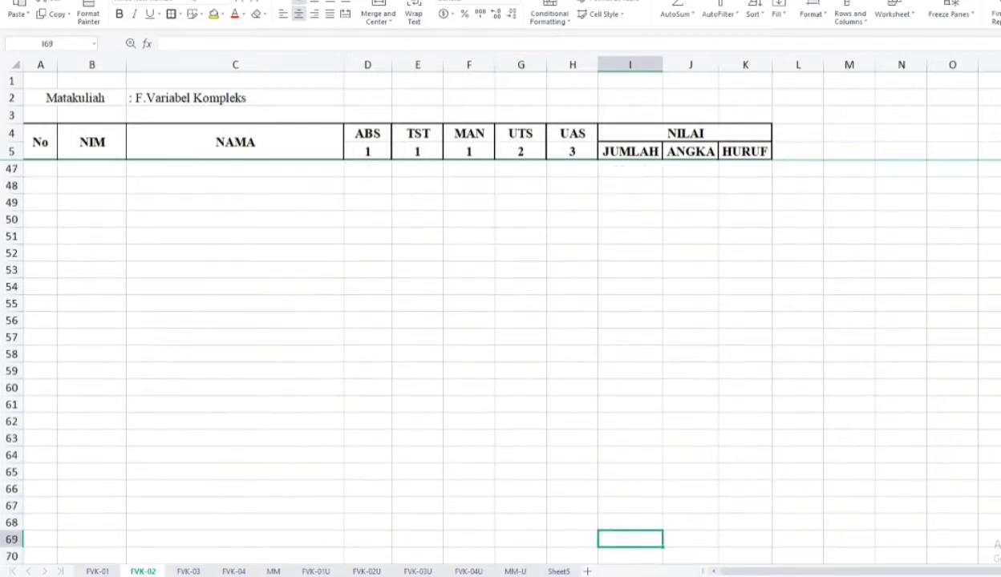
pyautogui.press('Down')
pyautogui.press('Down')
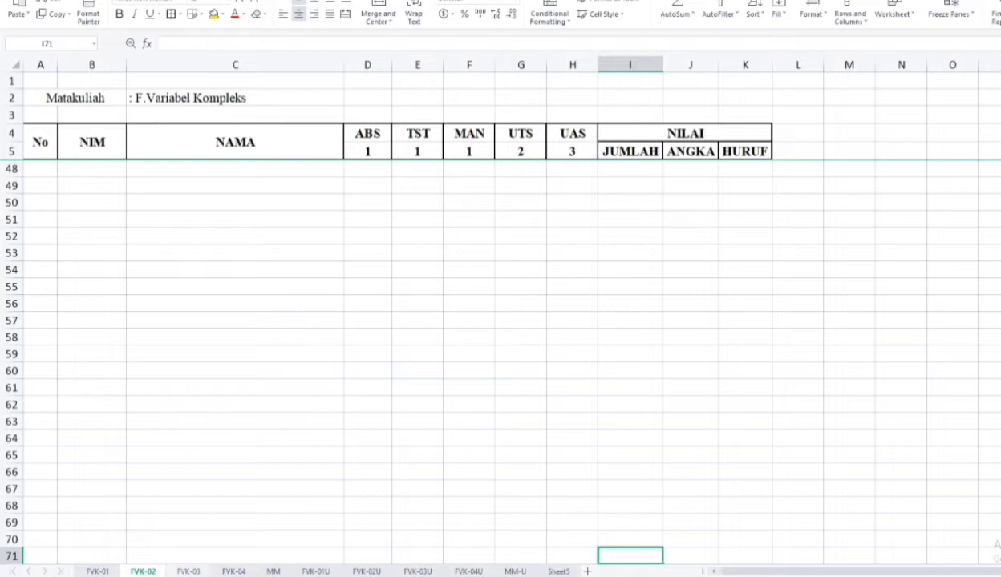
# Switch to the FVK-03 grade sheet and select cell I39, the JUMLAH score in the table's last row
pyautogui.hotkey('ctrl', 'pagedown')
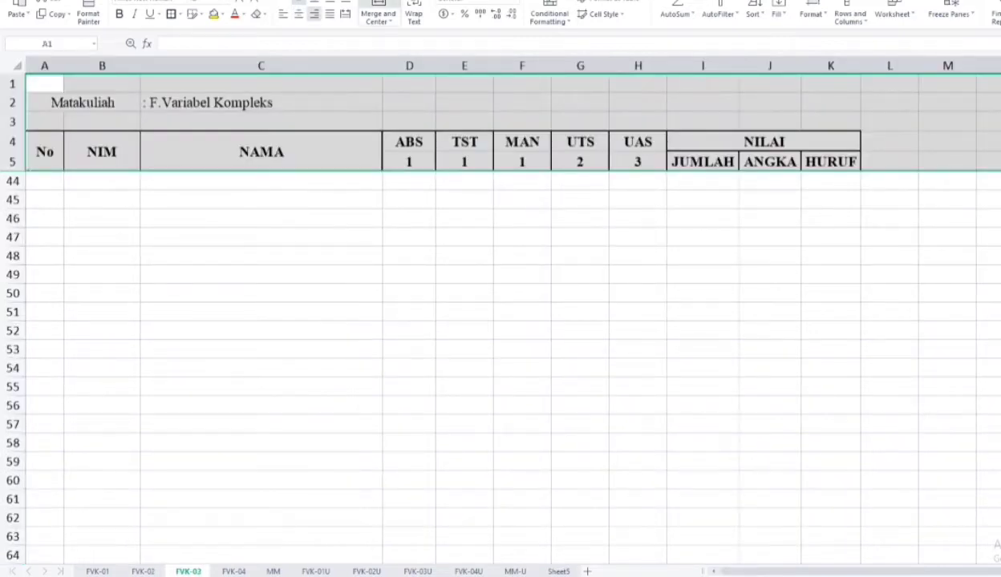
pyautogui.click(579, 311)
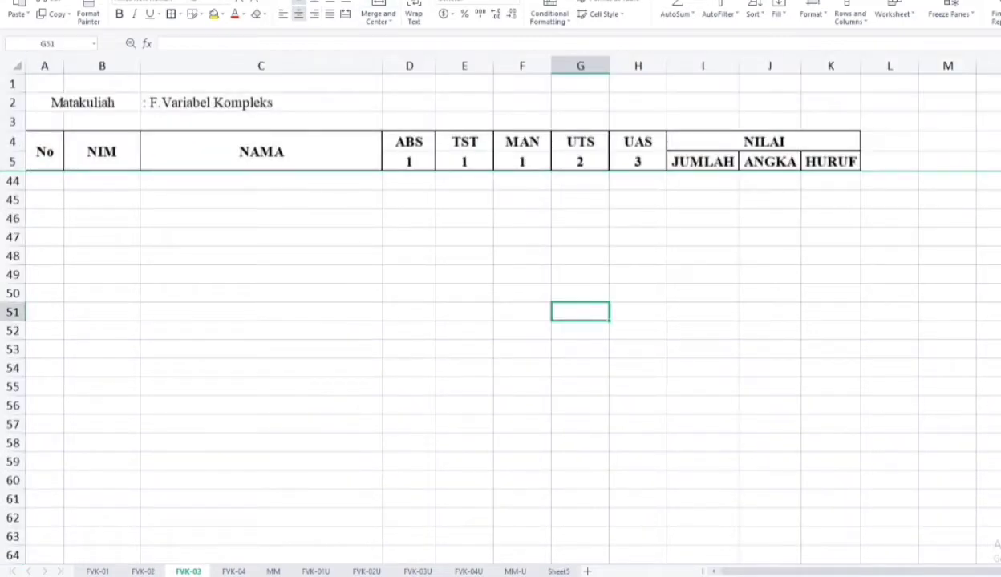
pyautogui.click(703, 180)
pyautogui.press('Up')
pyautogui.press('Up')
pyautogui.press('Up')
pyautogui.press('Up')
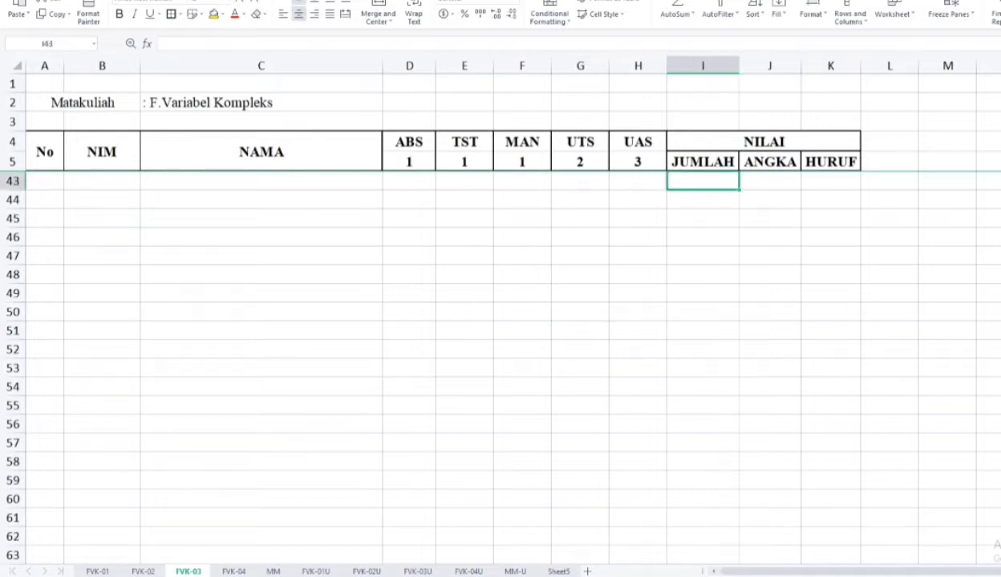
pyautogui.press('Up')
pyautogui.press('Up')
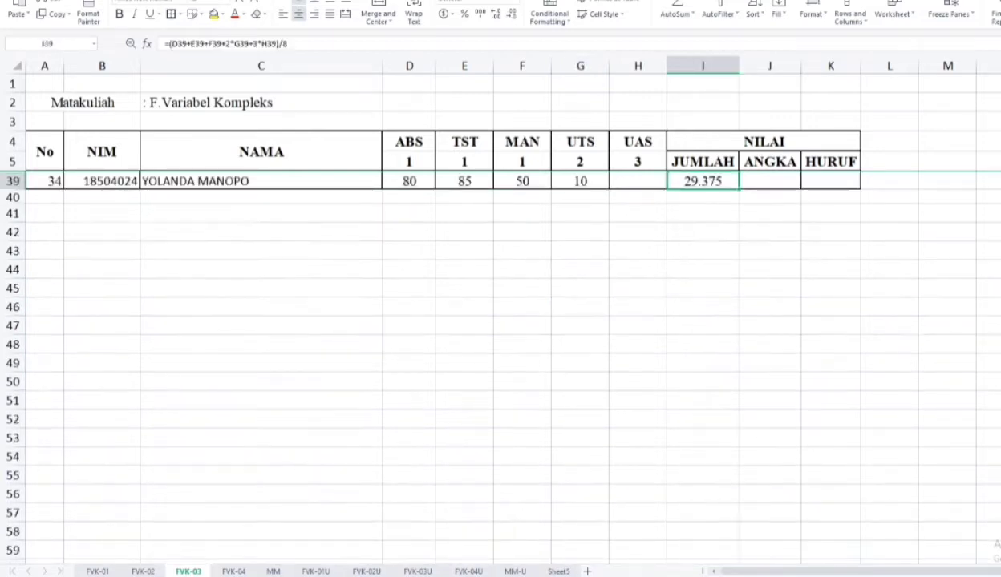
# Examine the JUMLAH formulas and component scores on the FVK-03 sheet row by row, from row 38 up to row 31
pyautogui.press('Up')
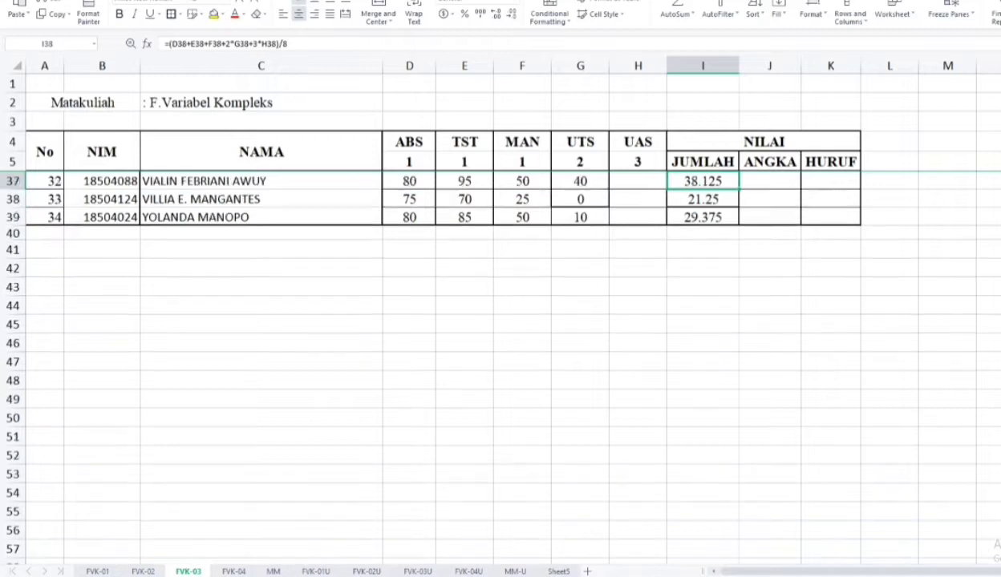
pyautogui.press('Up')
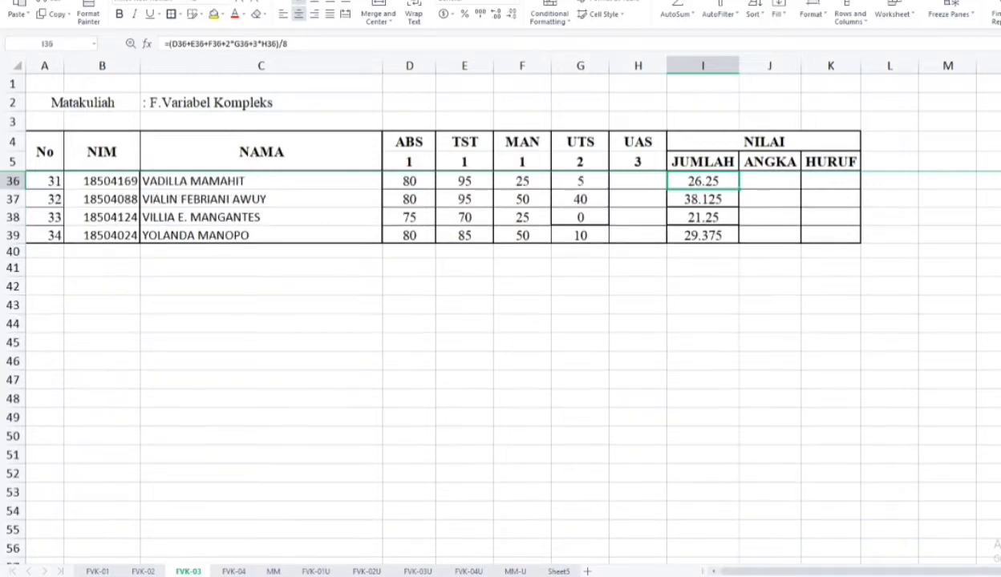
pyautogui.press('Up')
pyautogui.press('Up')
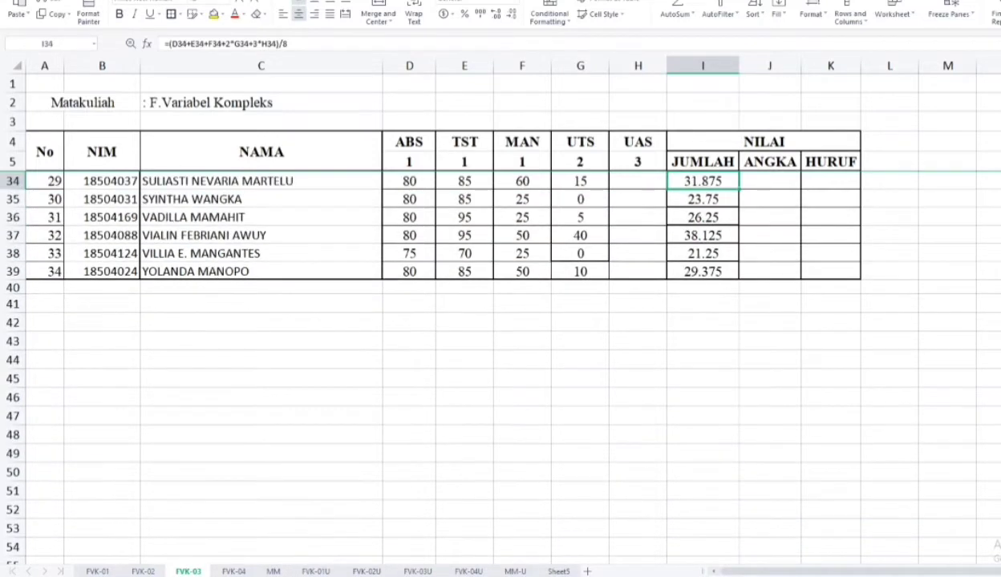
pyautogui.press('Up')
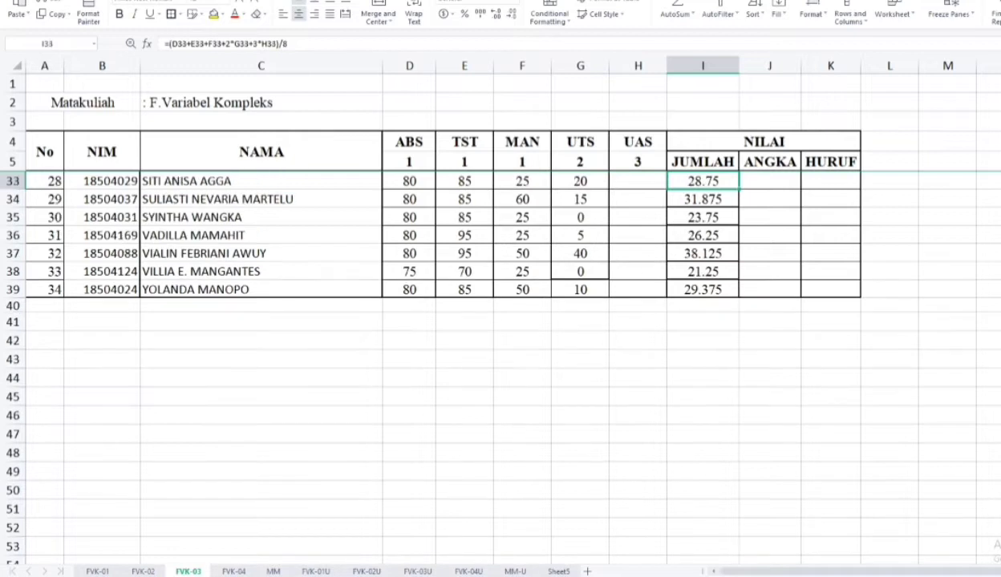
pyautogui.press('Up')
pyautogui.press('Up')
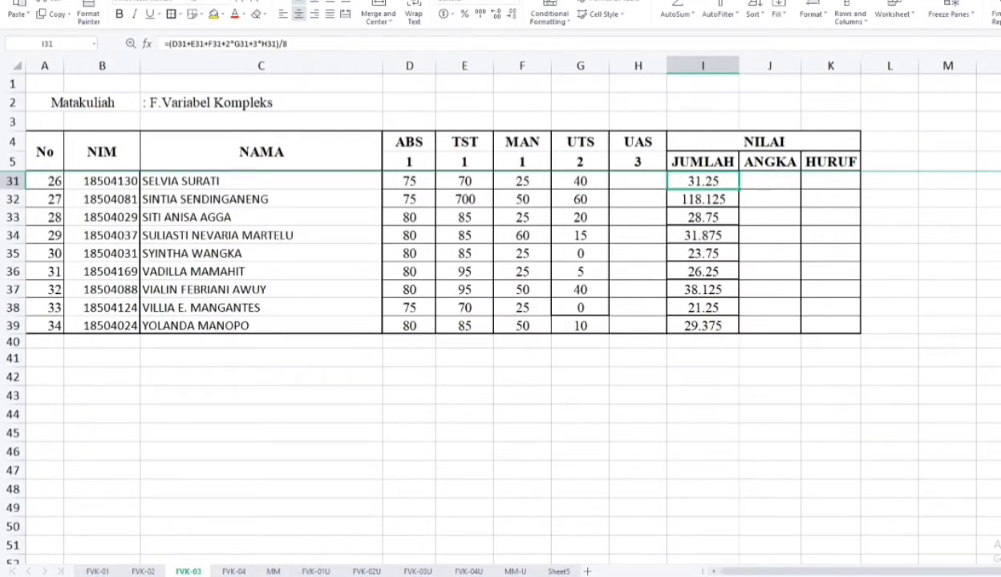
# Set the TST score in cell E32 of the FVK-03 sheet to 70
pyautogui.click(464, 198)
pyautogui.write('70')
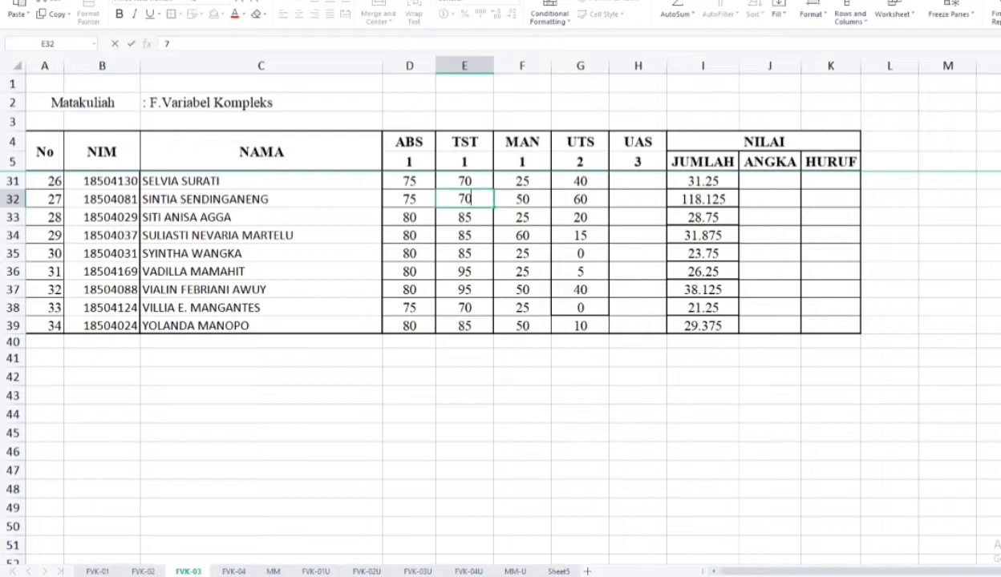
pyautogui.click(580, 307)
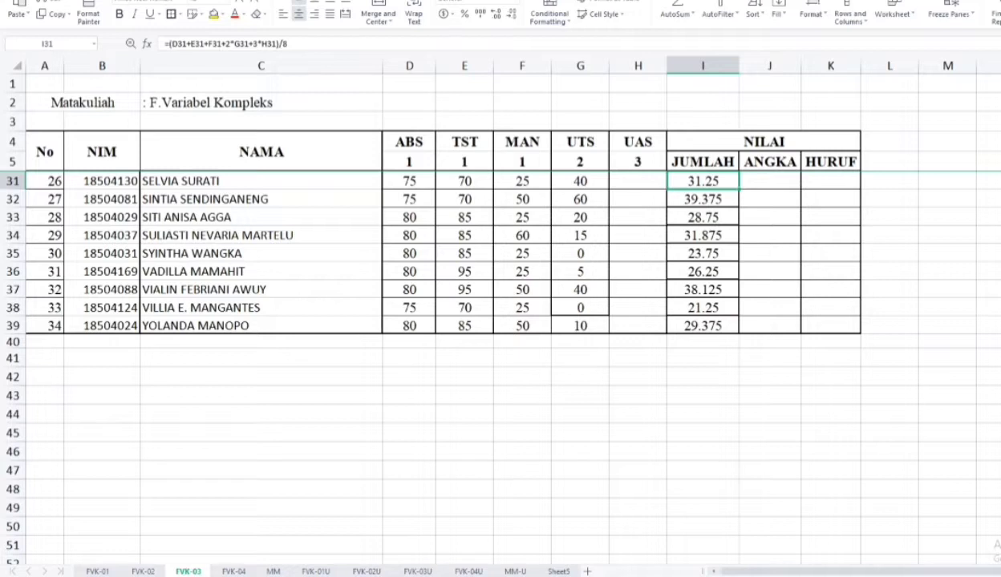
# Examine the JUMLAH formulas and component scores on the FVK-03 sheet row by row, from row 30 up to the column header
pyautogui.press('Up')
pyautogui.press('Up')
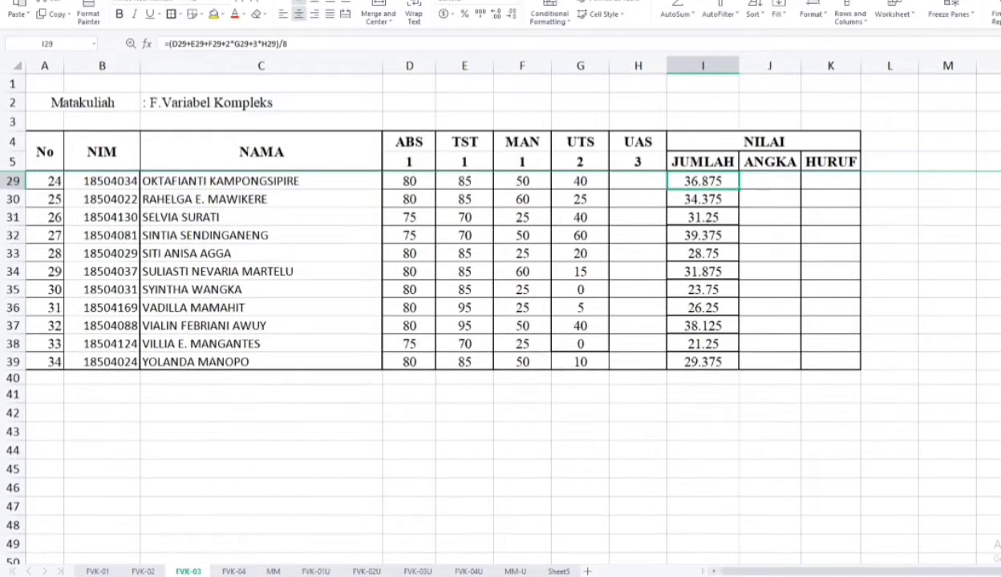
pyautogui.press('Up')
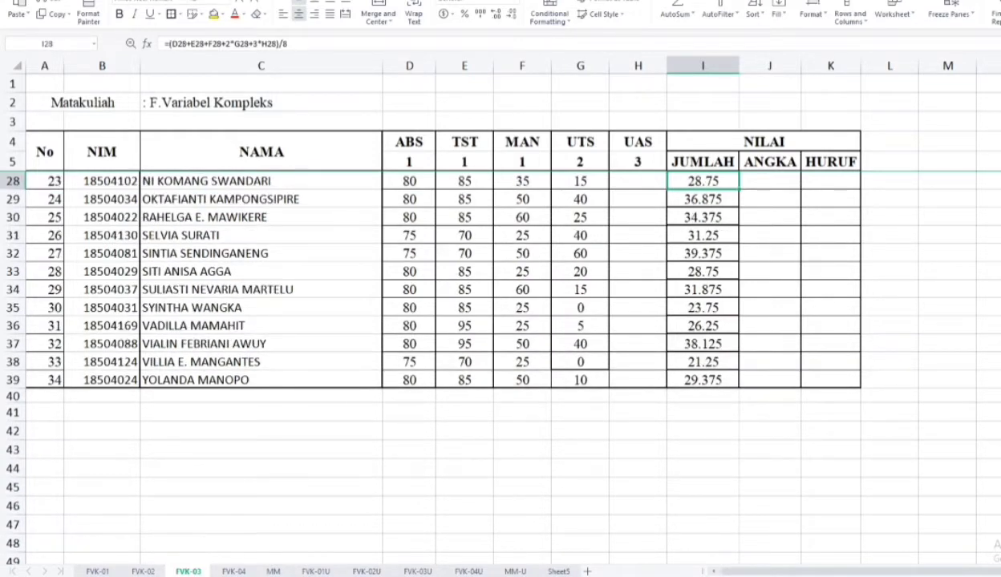
pyautogui.press('Up')
pyautogui.press('Up')
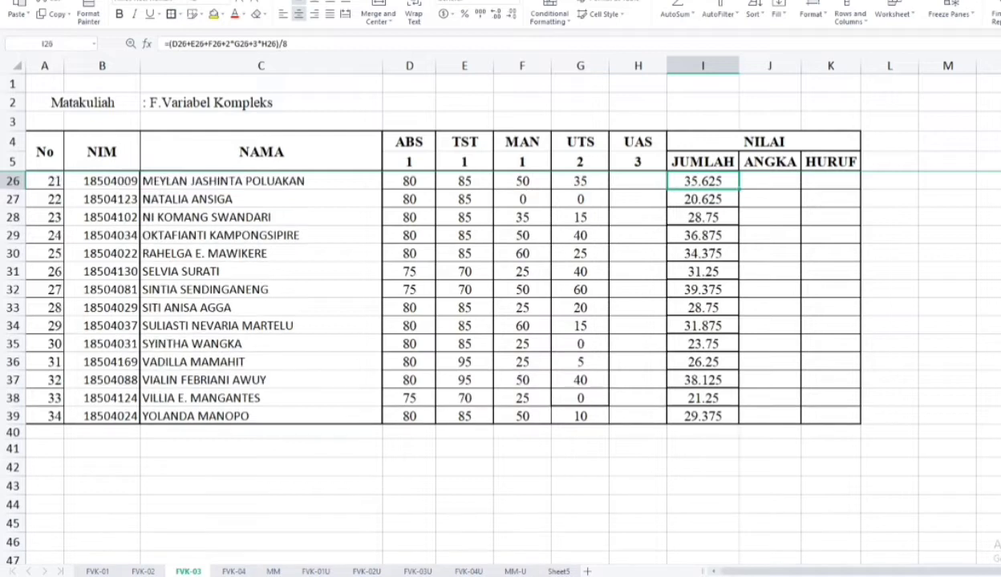
pyautogui.press('Up')
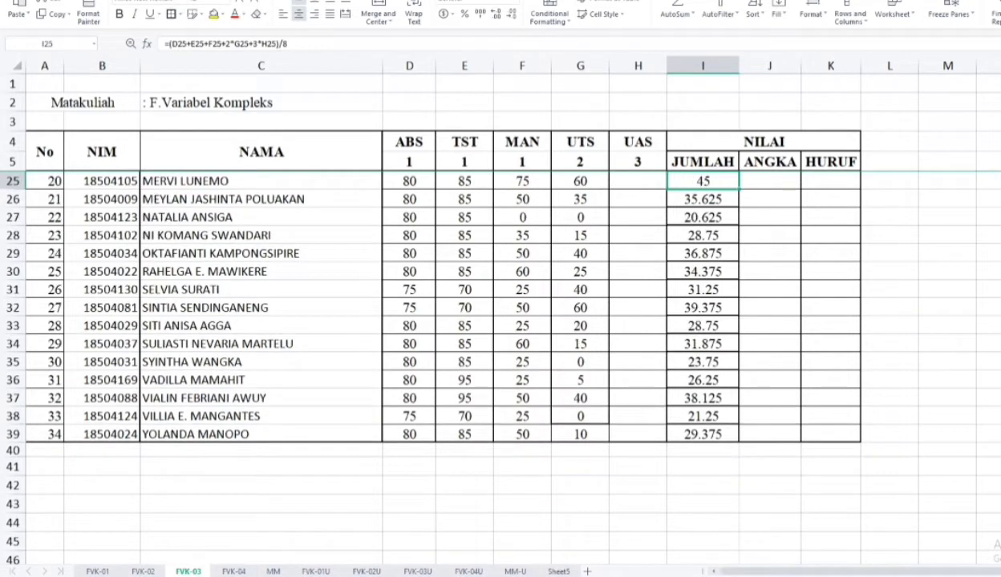
pyautogui.press('Up')
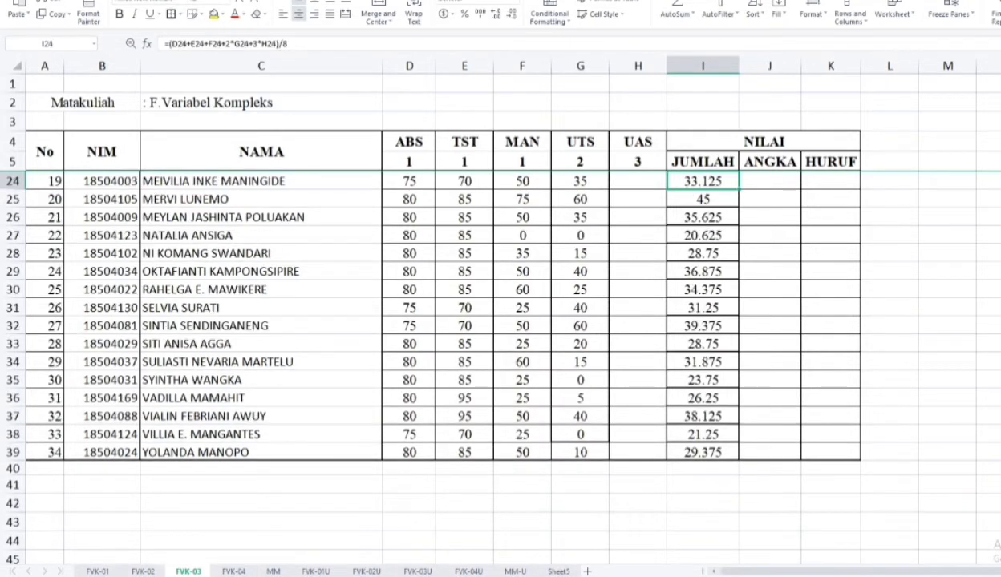
pyautogui.press('Up')
pyautogui.press('Up')
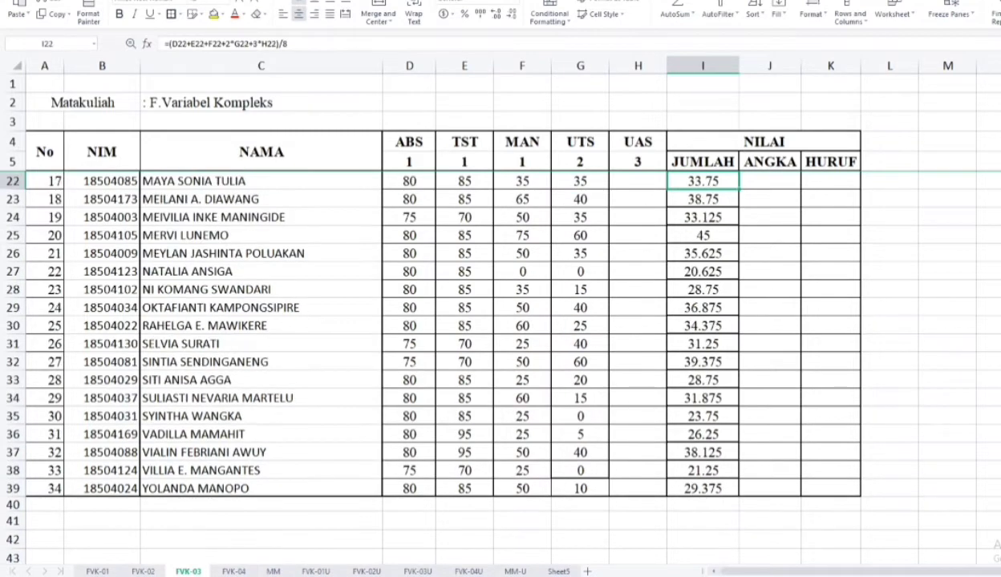
pyautogui.press('Up')
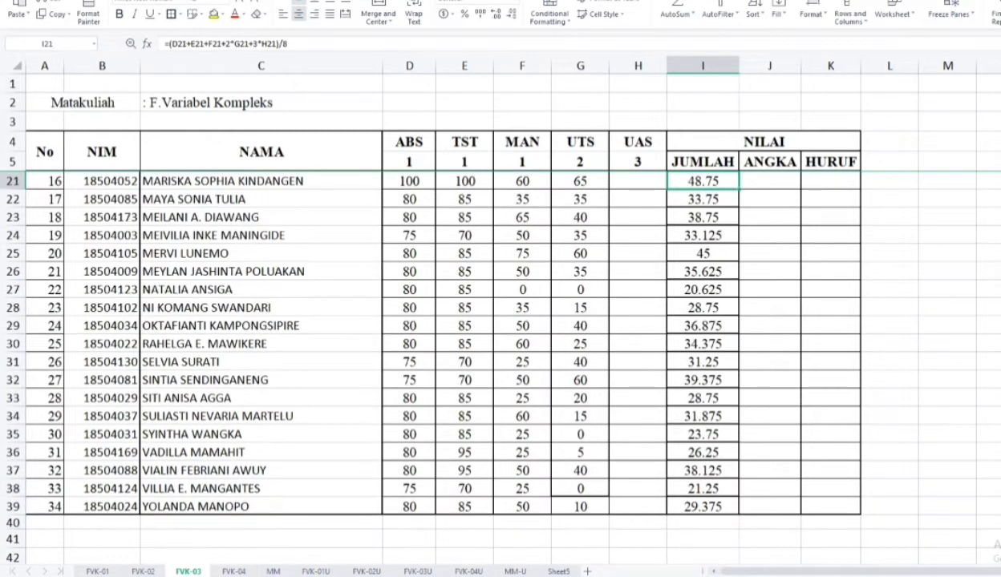
pyautogui.press('Up')
pyautogui.press('Up')
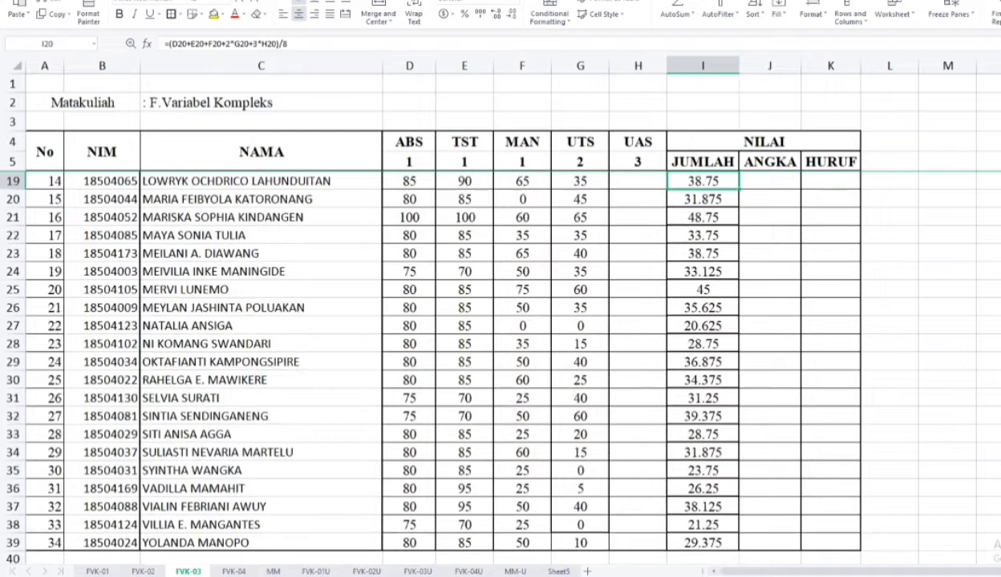
pyautogui.press('Up')
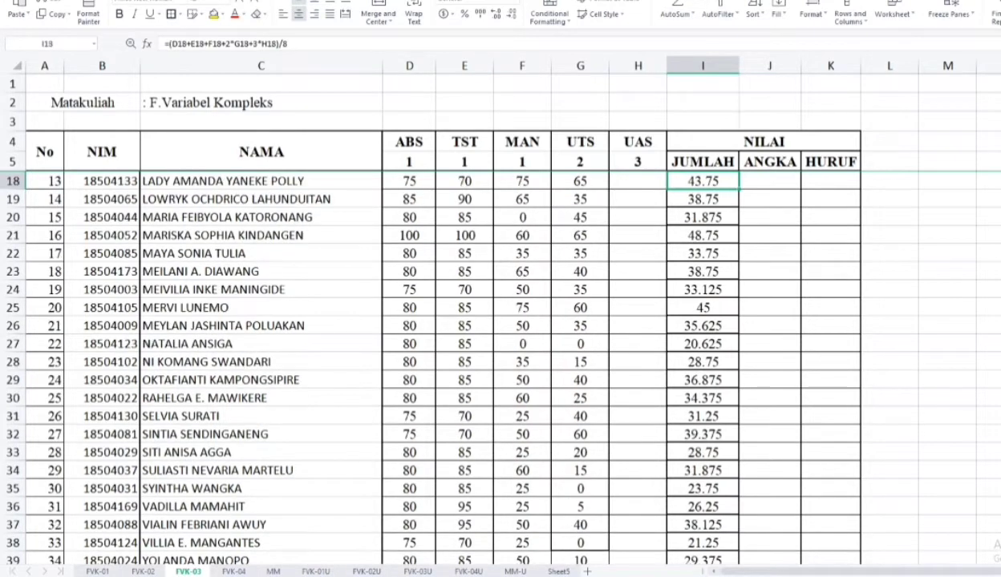
pyautogui.press('Up')
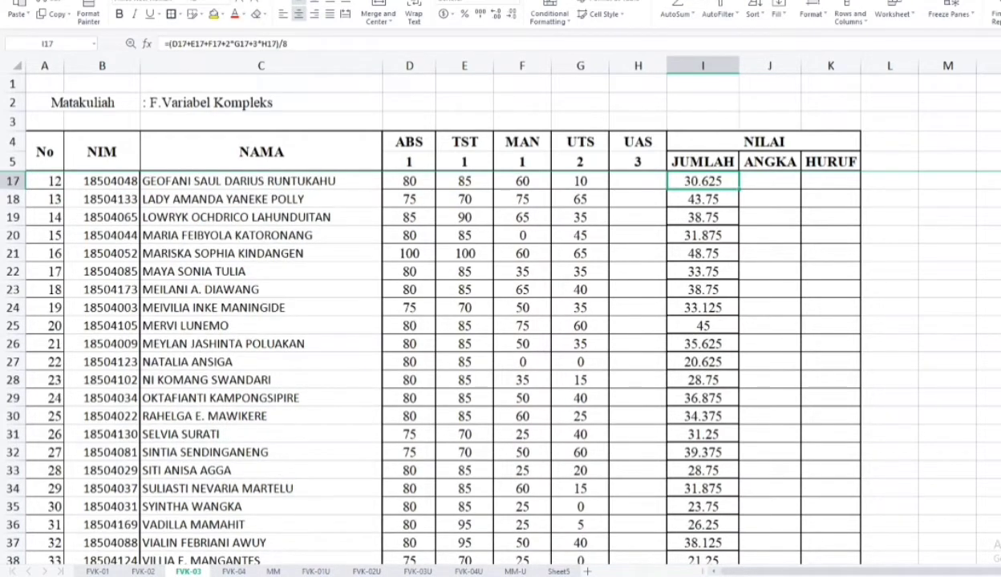
pyautogui.press('Up')
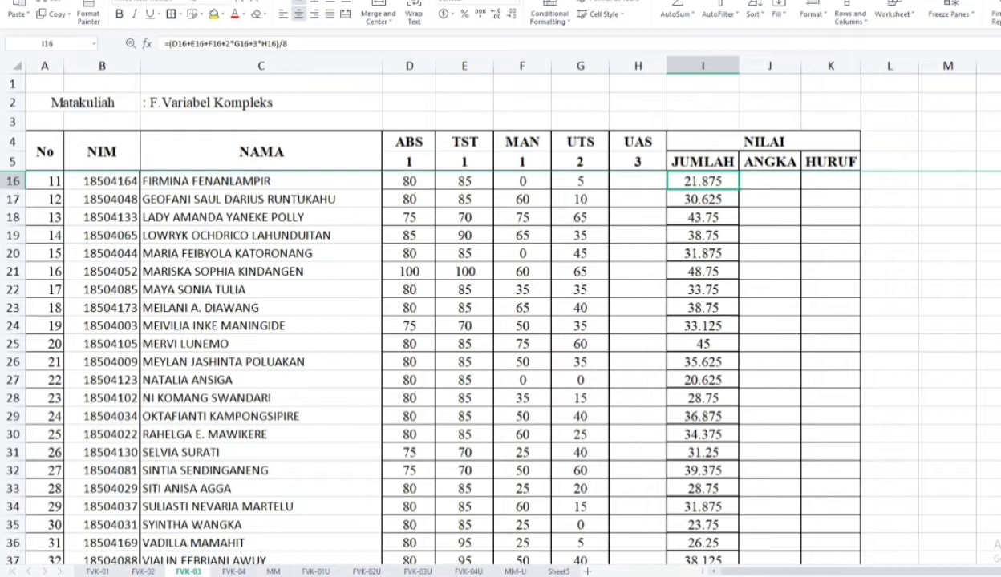
pyautogui.press('Up')
pyautogui.press('Up')
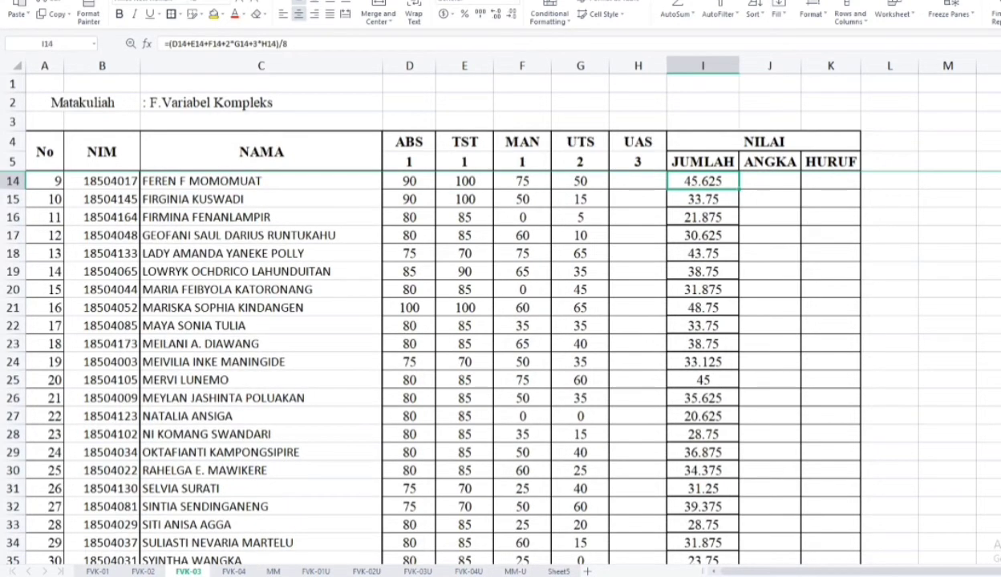
pyautogui.press('Up')
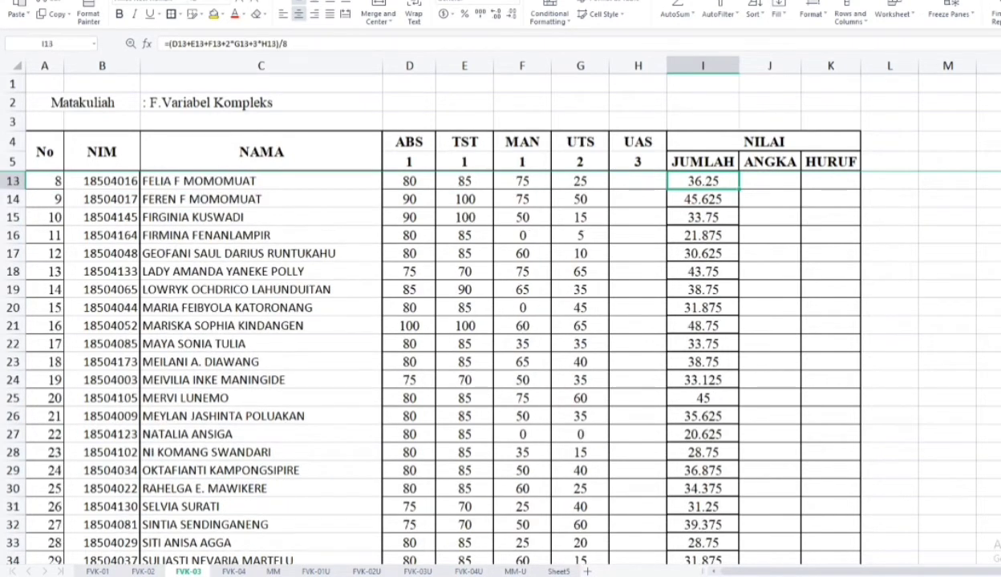
pyautogui.press('Up')
pyautogui.press('Up')
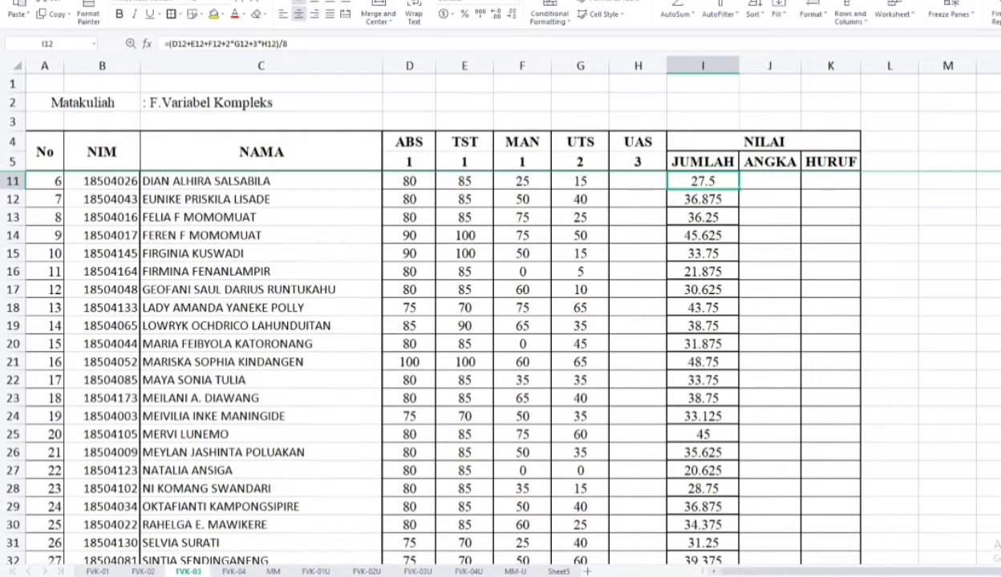
pyautogui.press('Up')
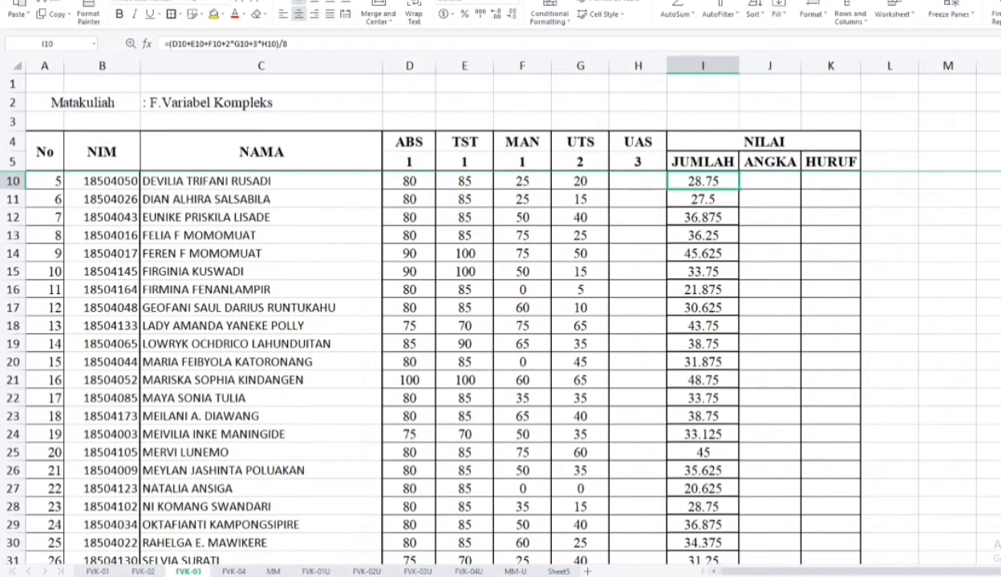
pyautogui.press('Up')
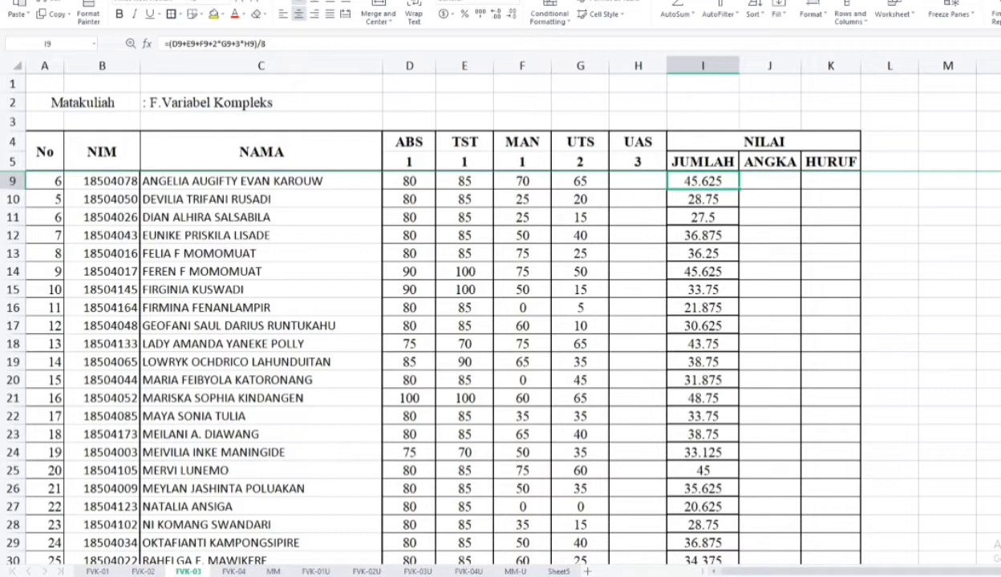
pyautogui.press('Up')
pyautogui.press('Up')
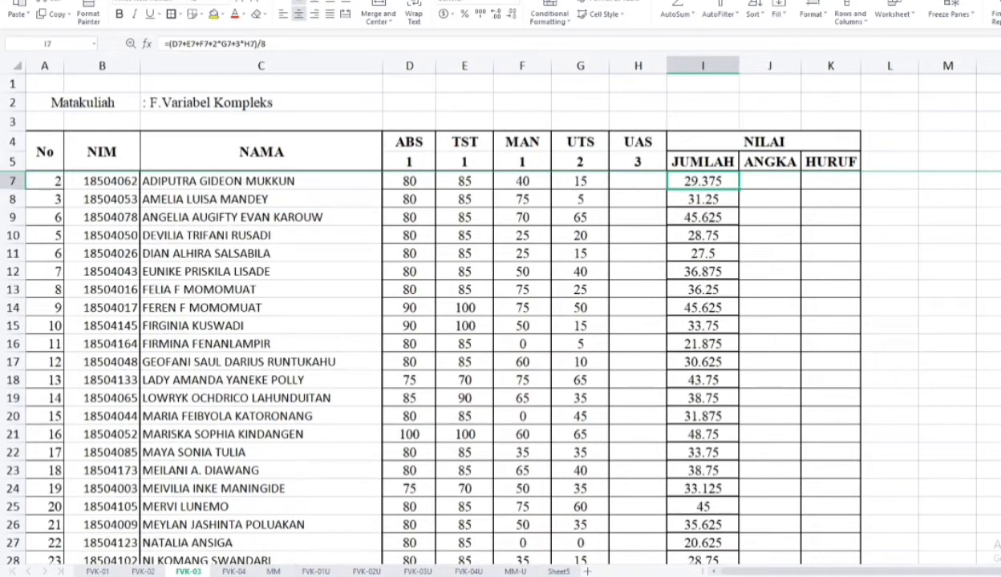
pyautogui.press('Up')
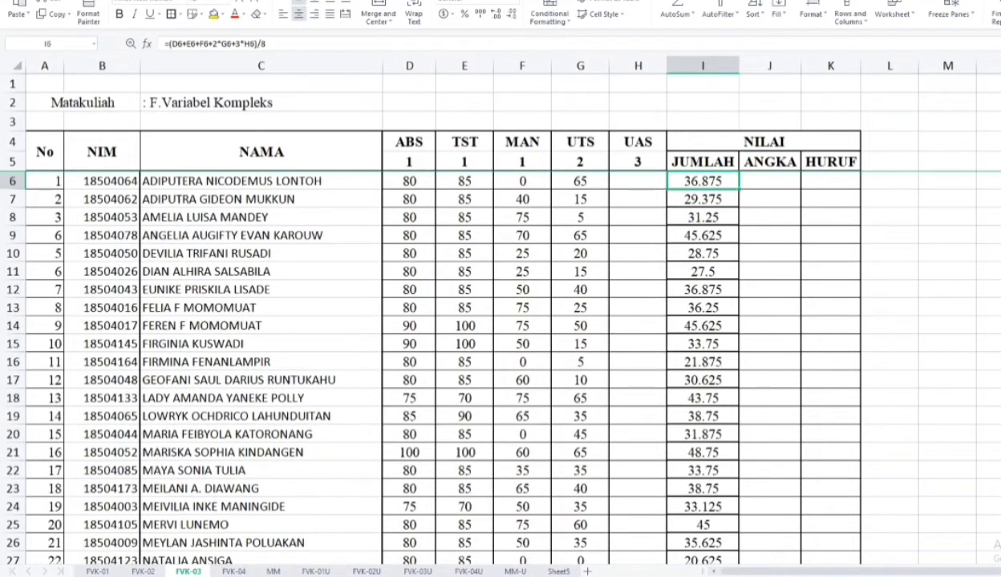
pyautogui.press('Up')
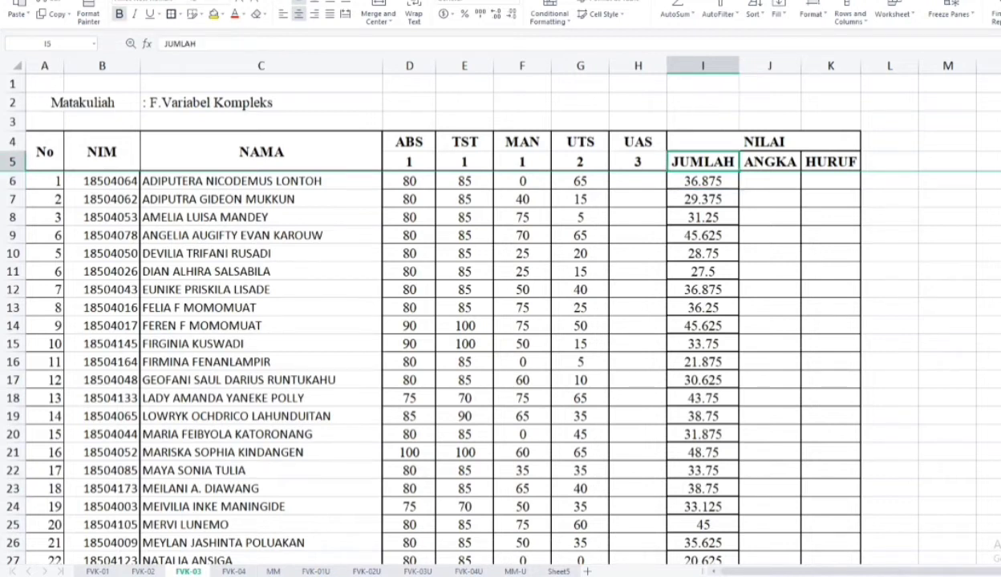
# Renumber the No column of the FVK-03 sheet by extending the 2, 3 series in A7:A8 down to A39, and check the numbering
pyautogui.moveTo(45, 199); pyautogui.dragTo(45, 217)
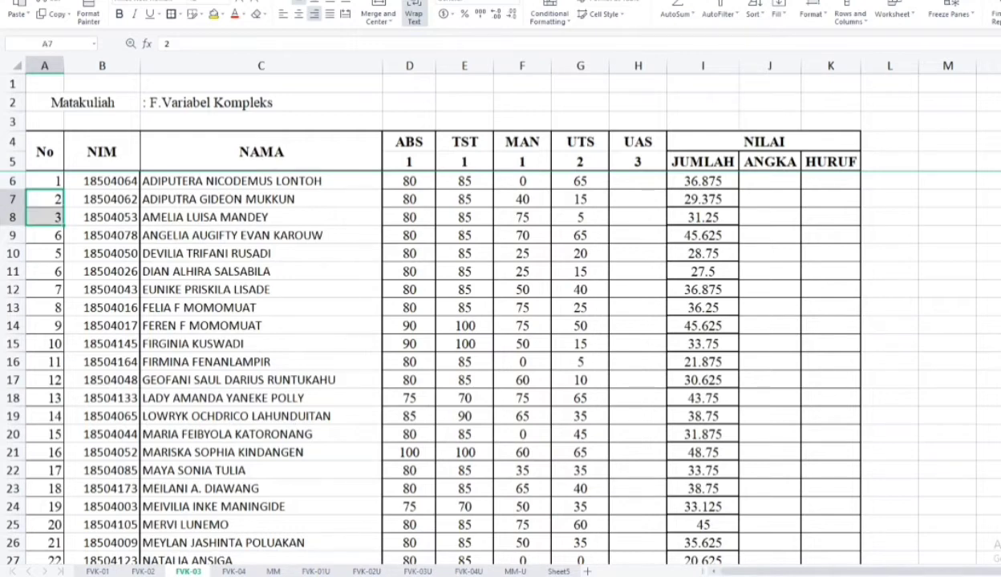
pyautogui.moveTo(63, 225); pyautogui.dragTo(64, 427)
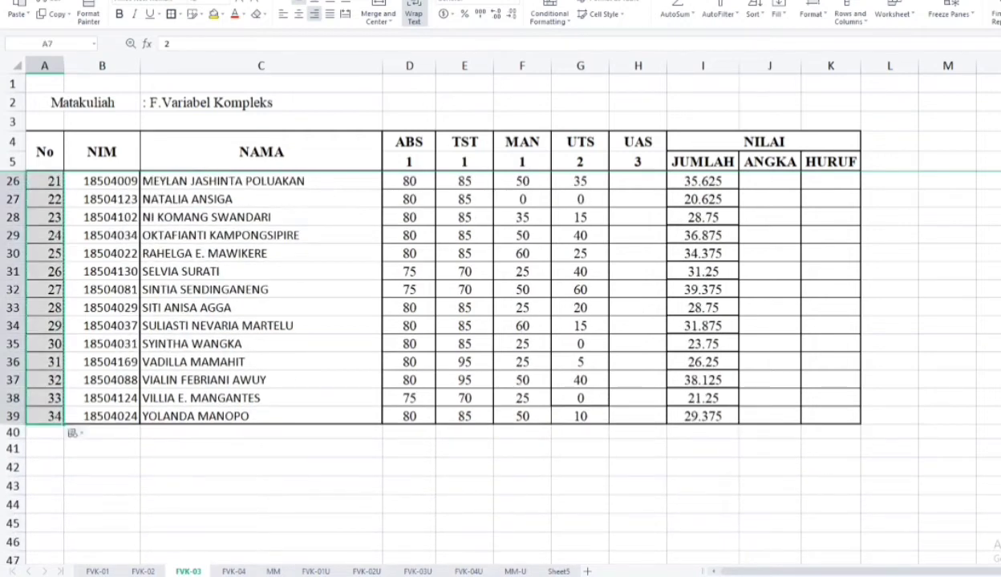
pyautogui.scroll(7, 353, 361)
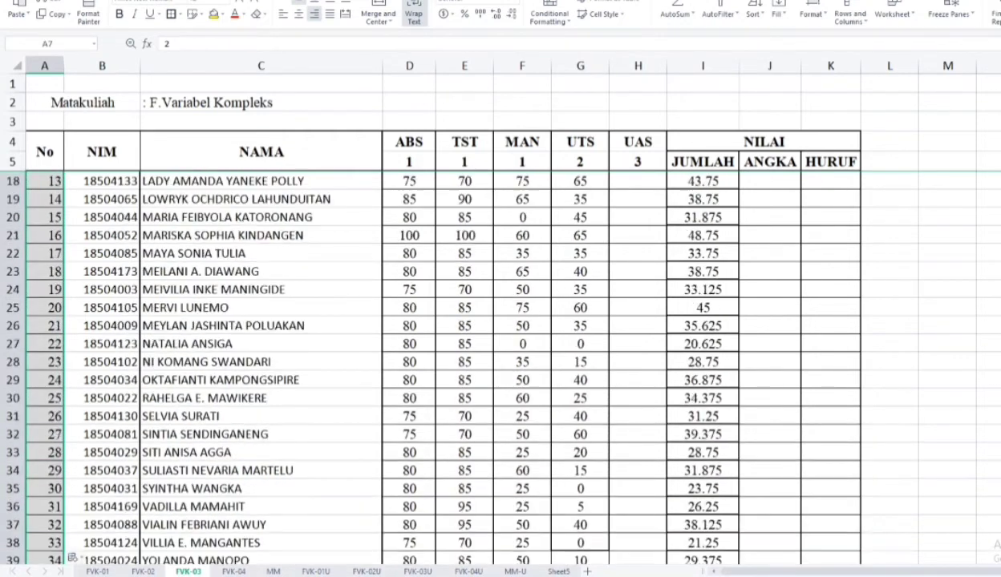
pyautogui.scroll(-2, 352, 360)
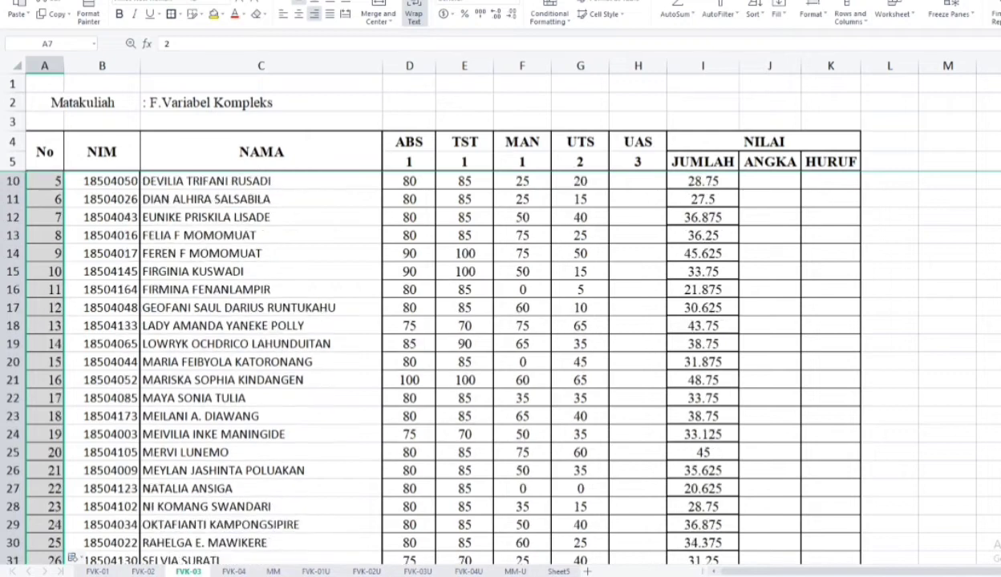
pyautogui.scroll(-5, 353, 361)
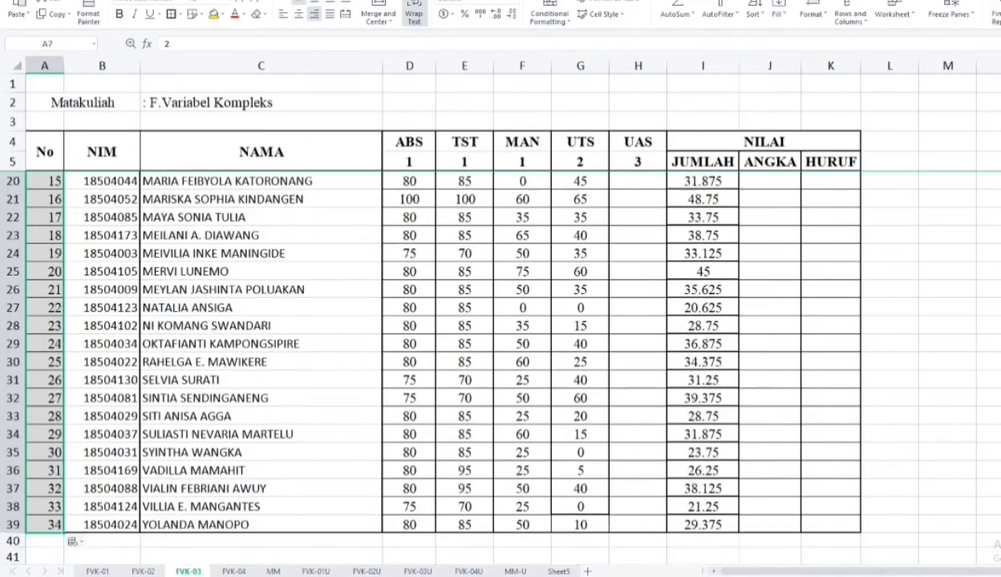
pyautogui.scroll(-1, 352, 361)
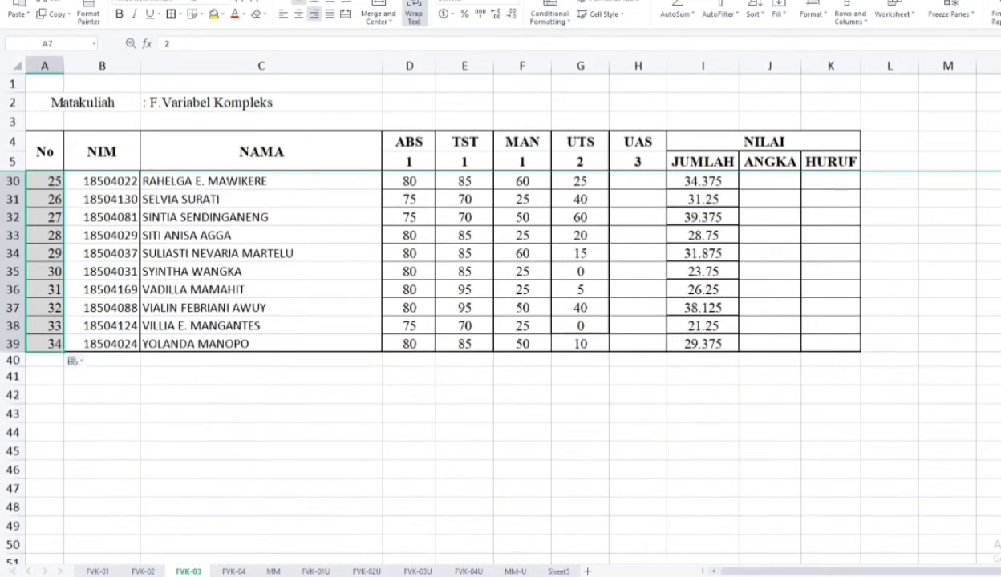
pyautogui.scroll(-3, 352, 361)
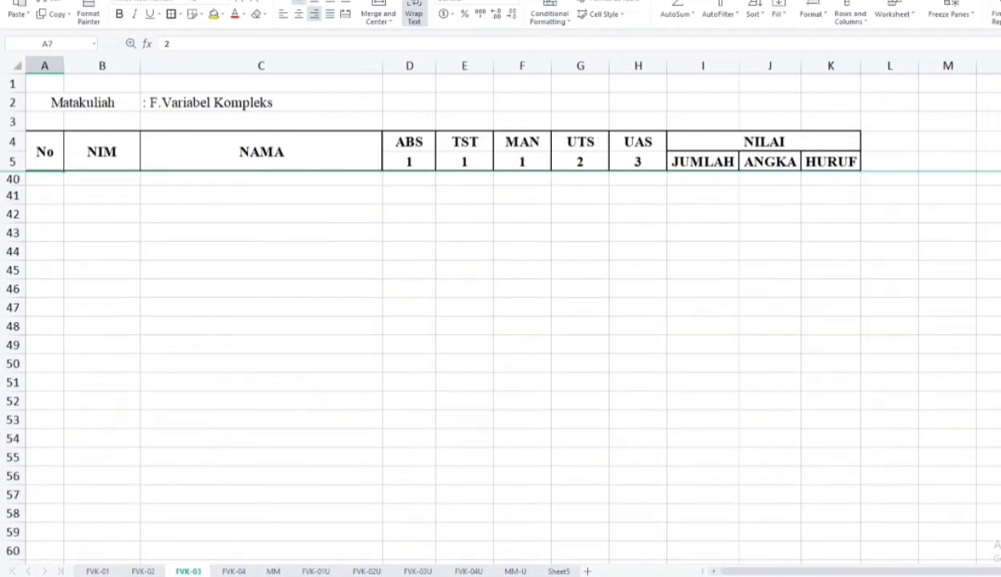
pyautogui.scroll(-1, 504, 366)
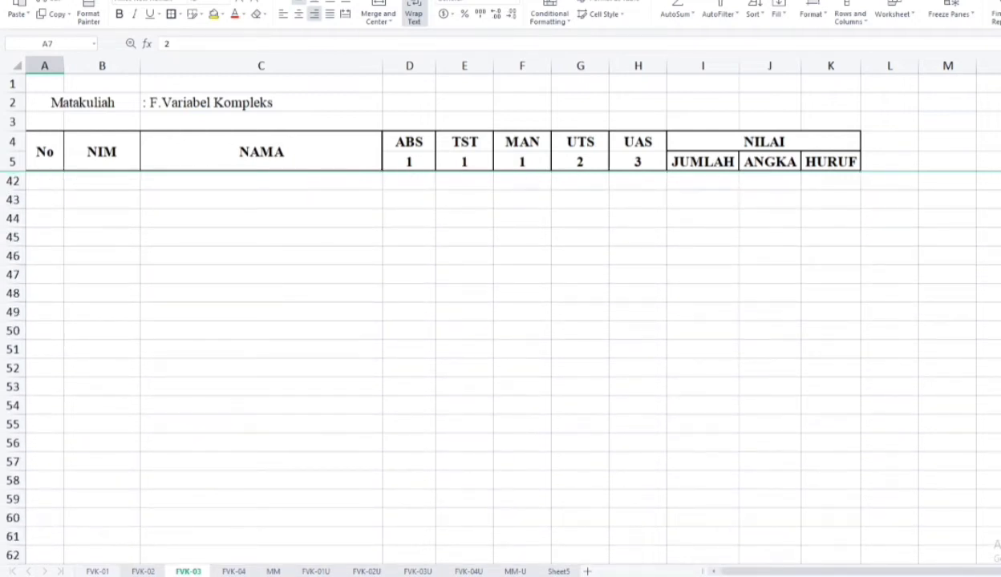
# Switch to the FVK-01 sheet and review the student list and scores from the end of the table up to row 6
pyautogui.click(97, 571)
pyautogui.scroll(5, 491, 358)
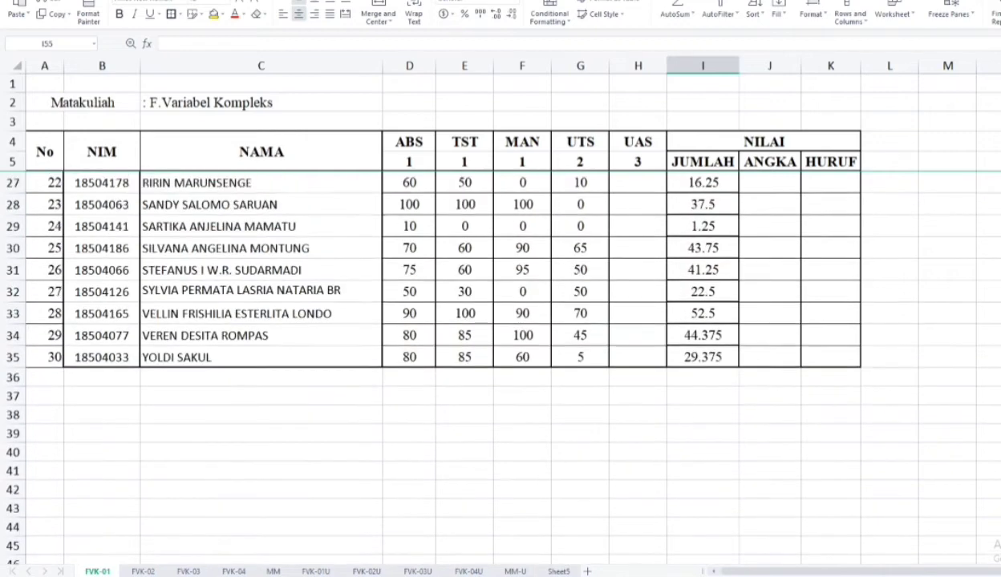
pyautogui.scroll(4, 491, 357)
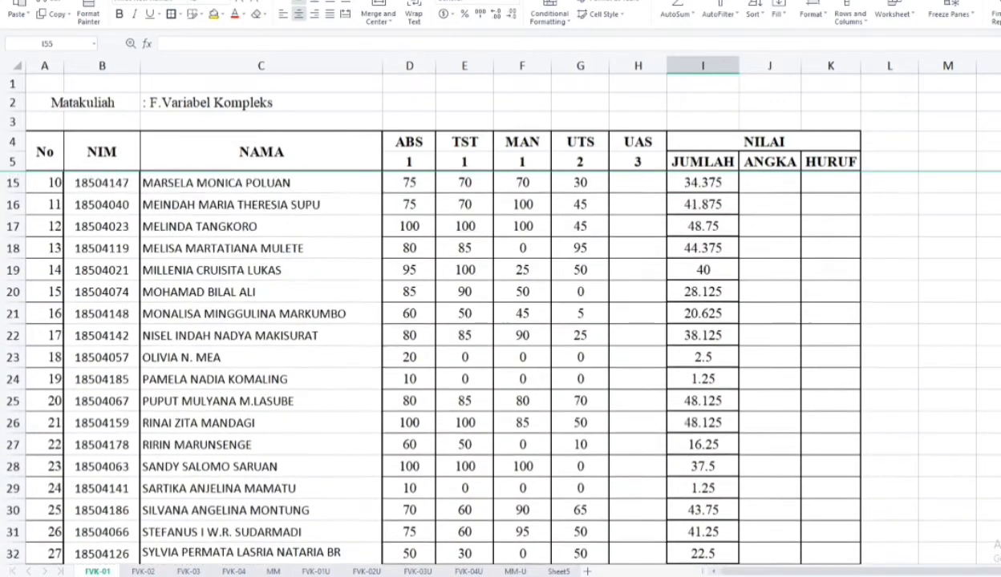
pyautogui.scroll(1, 491, 358)
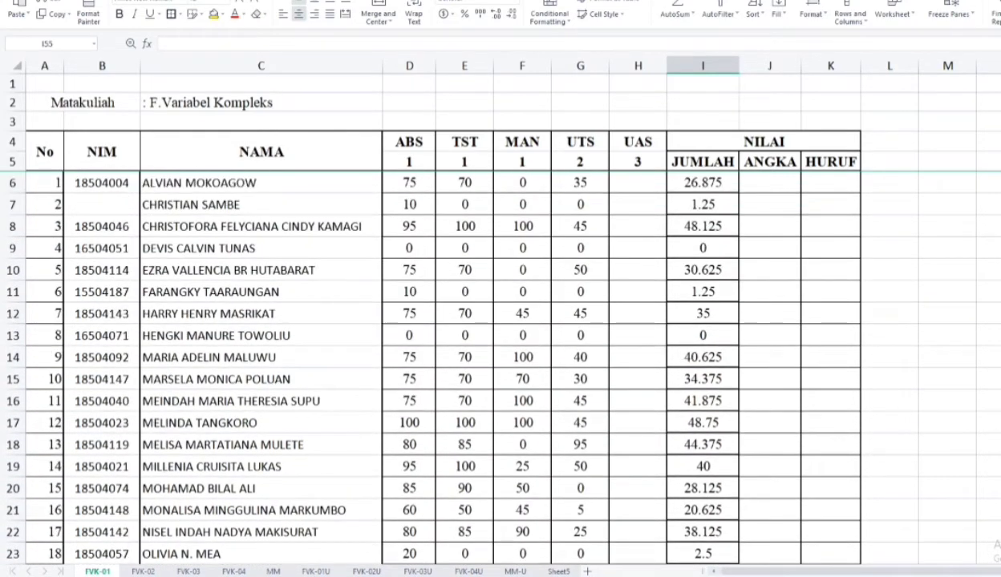
# Switch to the FVK-04 sheet and review its numbering and scores up to the first student in row 6
pyautogui.click(233, 571)
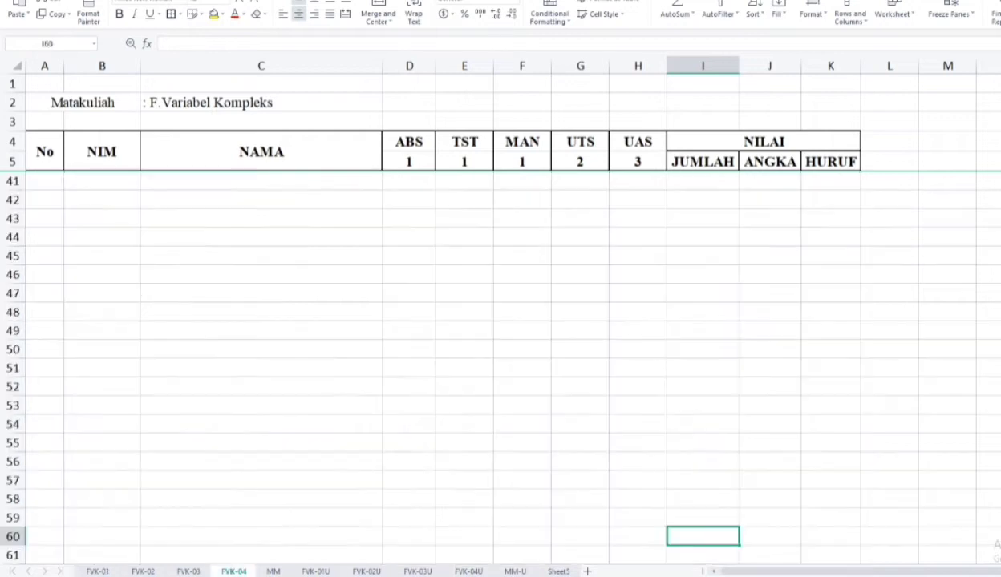
pyautogui.scroll(7, 491, 358)
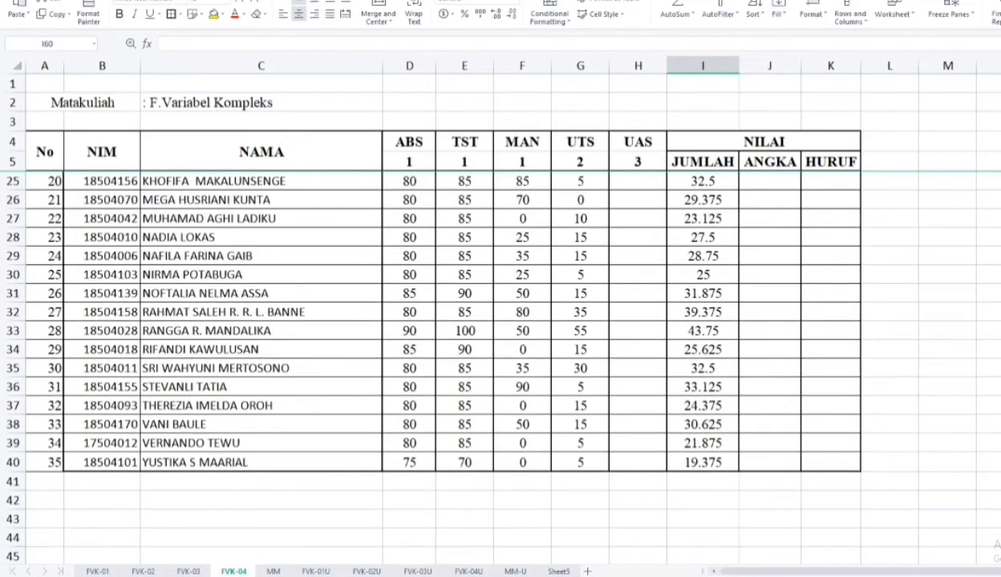
pyautogui.scroll(5, 491, 358)
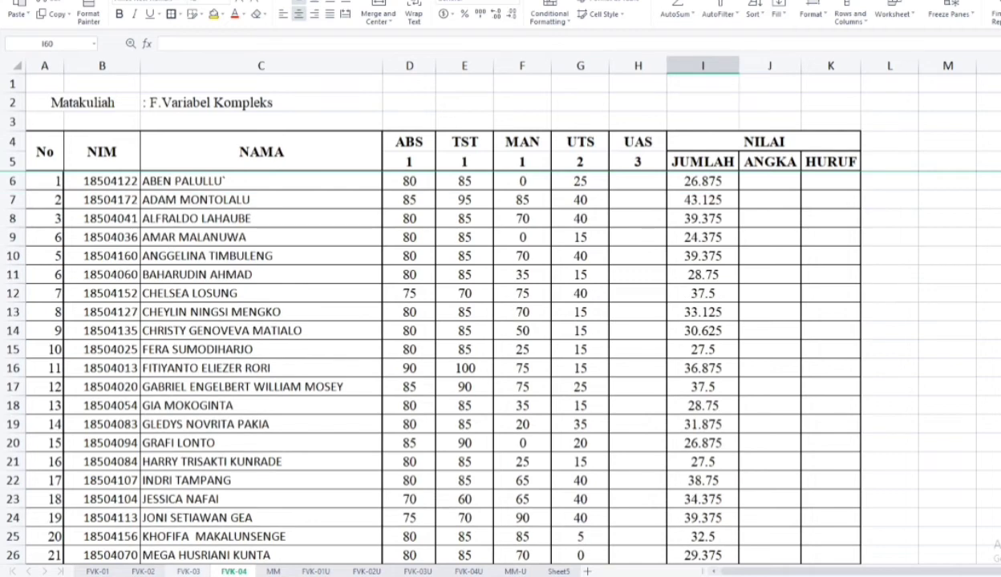
# Return to the FVK-03 sheet and check the renumbered No column up to the first student
pyautogui.hotkey('ctrl', 'pageup')
pyautogui.scroll(6, 491, 358)
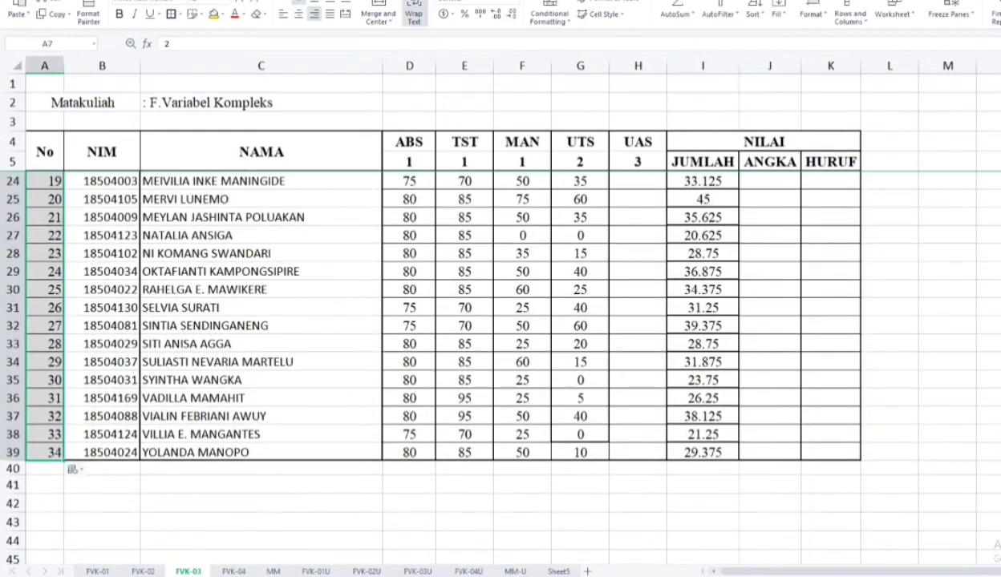
pyautogui.scroll(6, 491, 357)
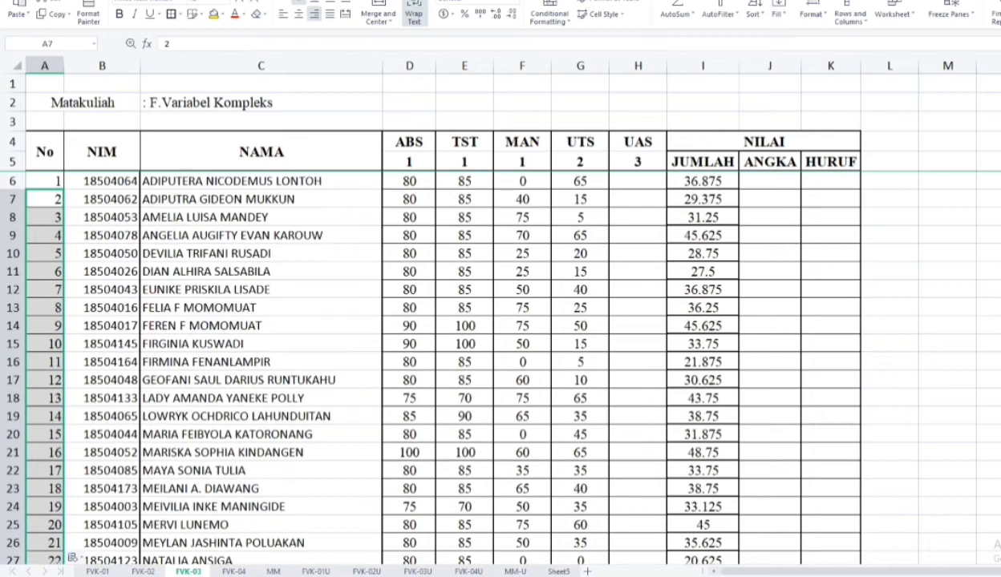
# Open the MM sheet and review the Metode Matematika numbering, scores and JUMLAH totals up to row 6 and back past the table's end
pyautogui.click(274, 572)
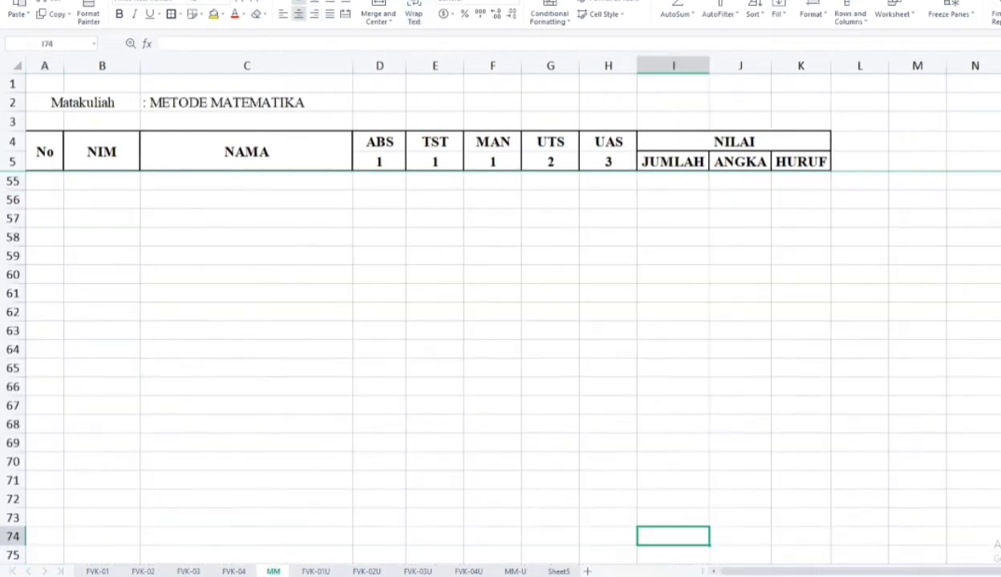
pyautogui.scroll(3, 490, 358)
pyautogui.scroll(5, 490, 358)
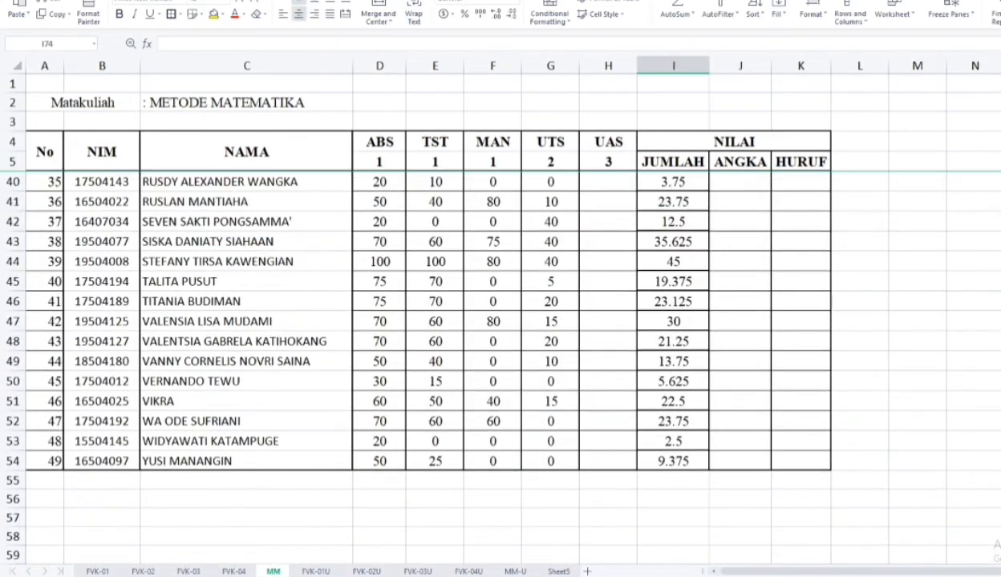
pyautogui.scroll(3, 491, 357)
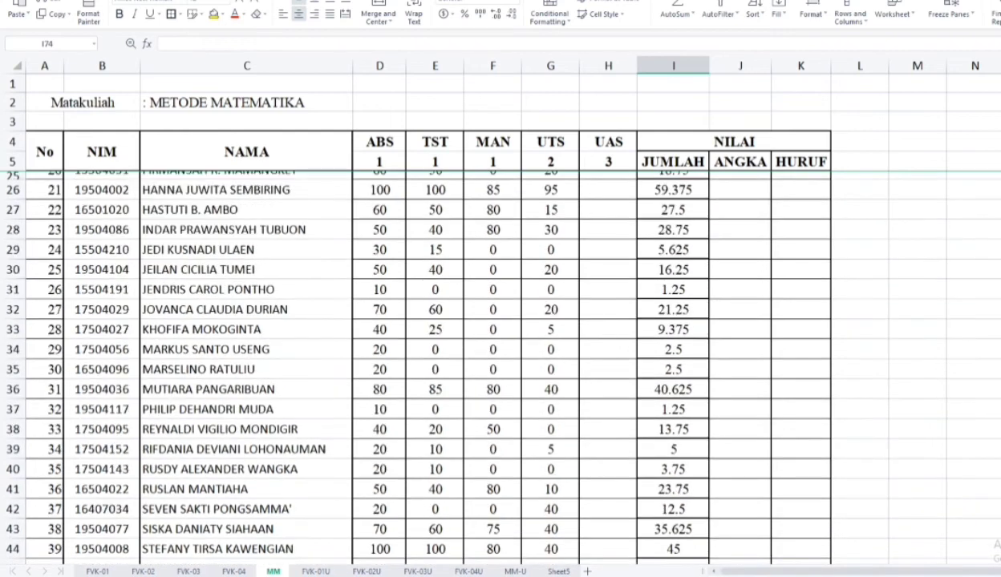
pyautogui.scroll(3, 490, 358)
pyautogui.scroll(4, 491, 357)
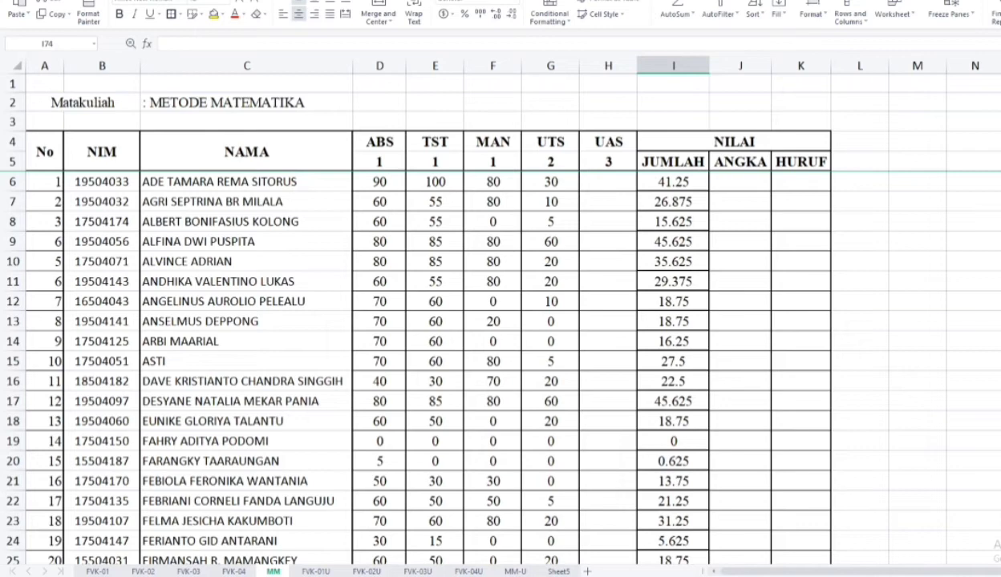
pyautogui.scroll(-4, 490, 361)
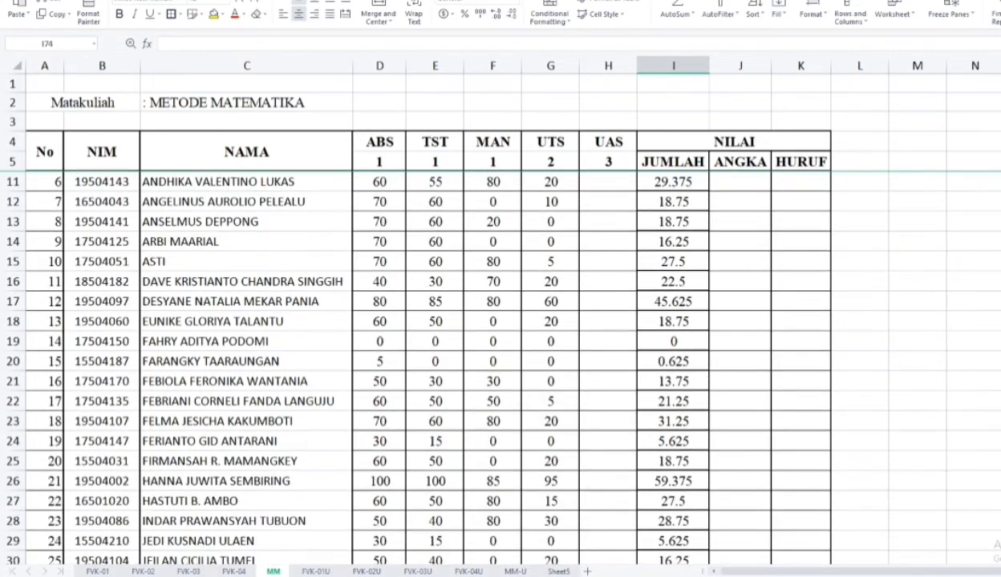
pyautogui.scroll(-3, 490, 361)
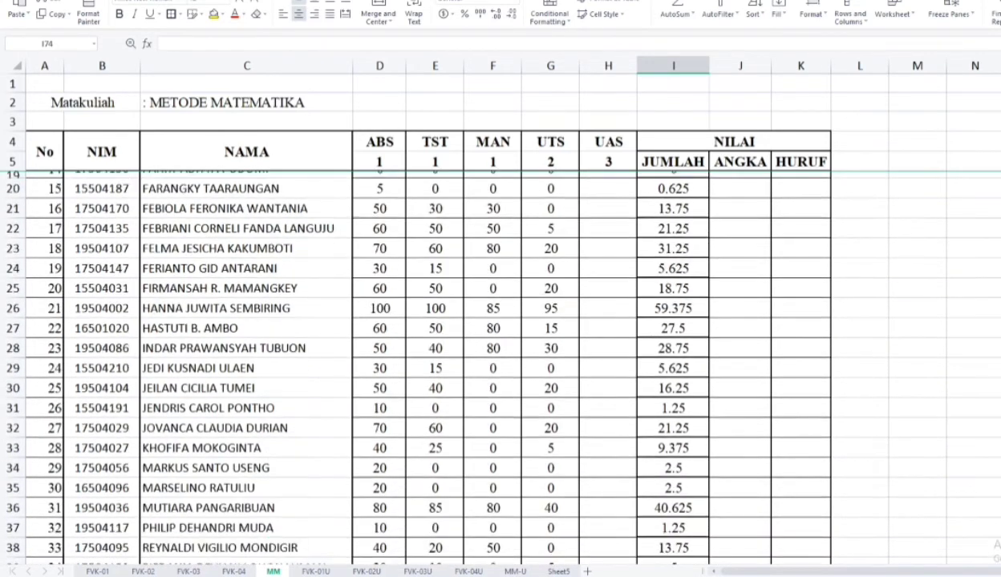
pyautogui.scroll(-4, 491, 361)
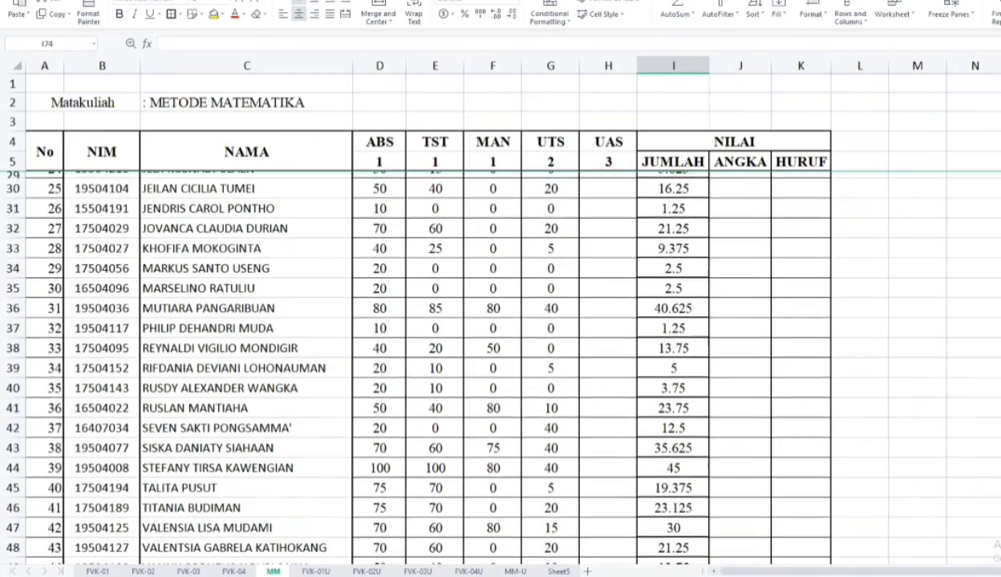
pyautogui.scroll(-2, 491, 361)
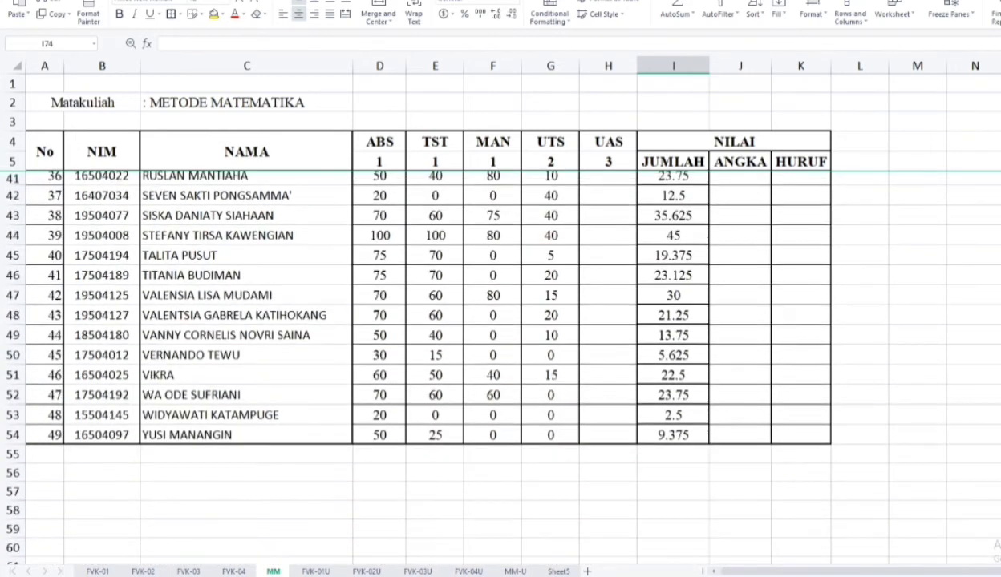
pyautogui.scroll(-3, 490, 361)
pyautogui.scroll(-4, 490, 361)
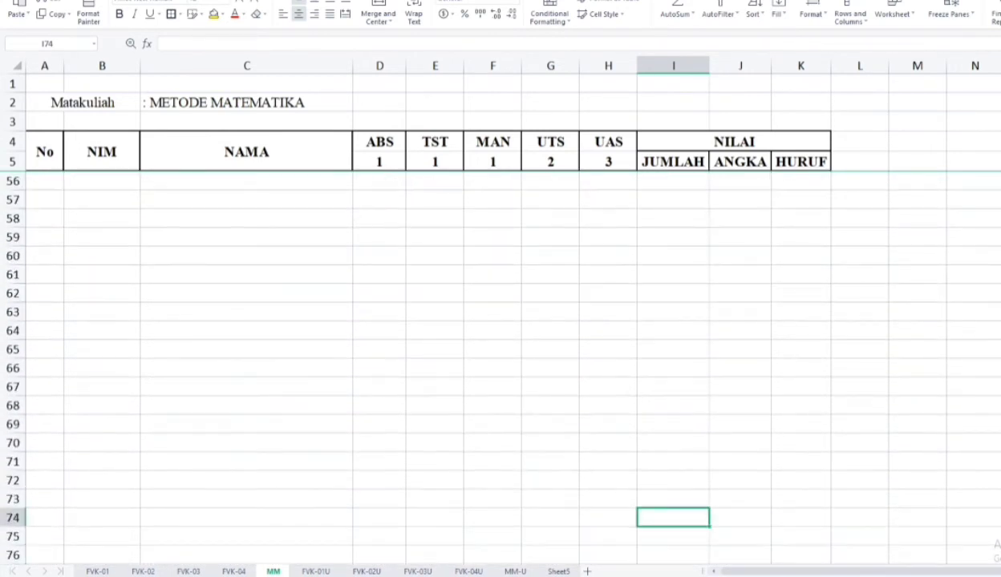
# Switch to the FVK-04 sheet and review its scores and JUMLAH totals down past the last student in row 40
pyautogui.click(234, 572)
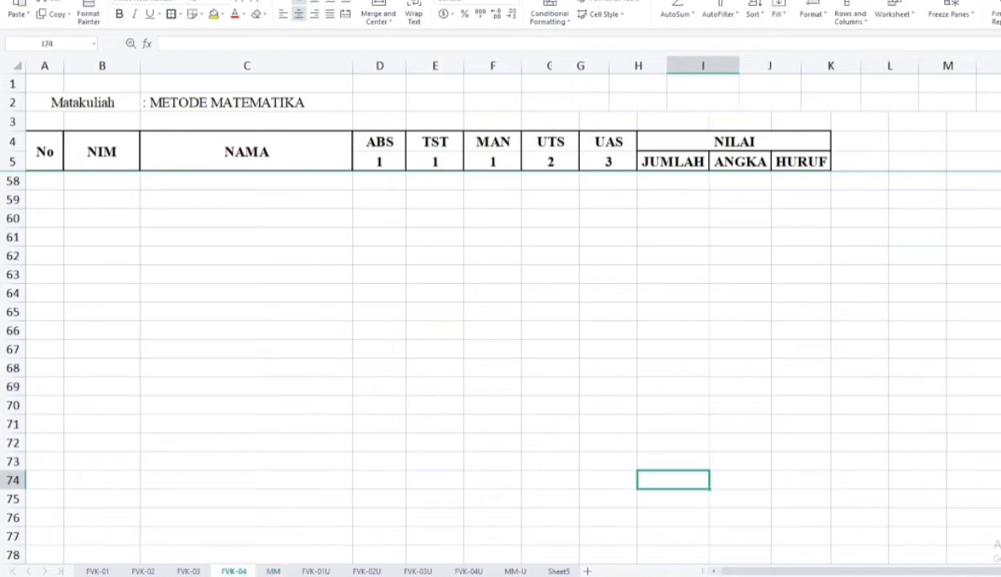
pyautogui.scroll(-4, 490, 361)
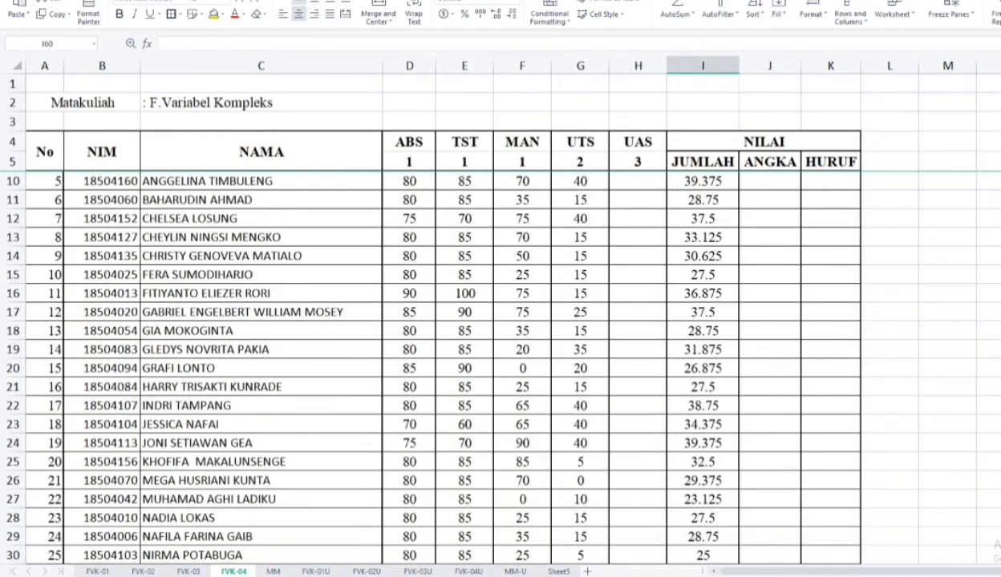
pyautogui.scroll(-5, 490, 361)
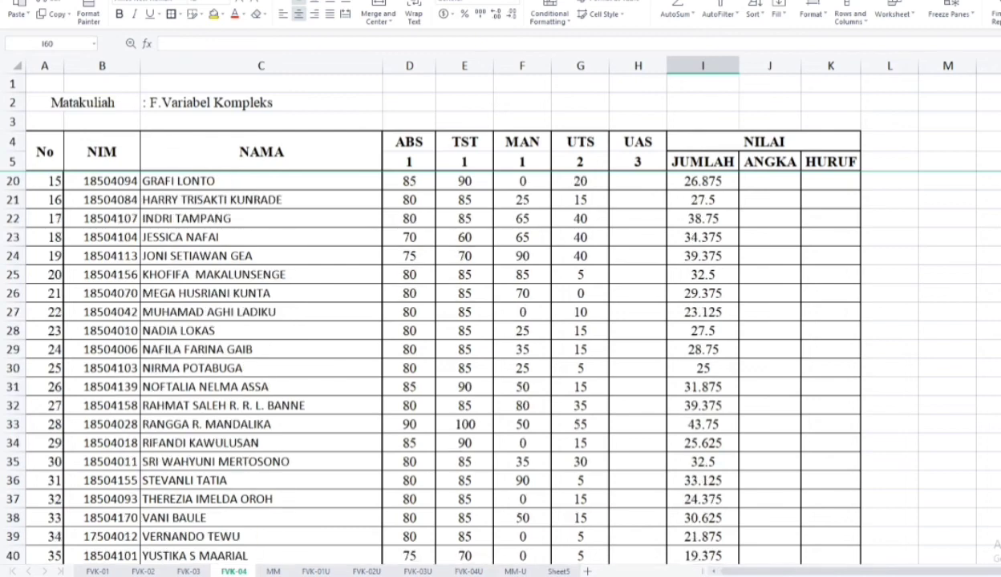
pyautogui.scroll(-5, 490, 361)
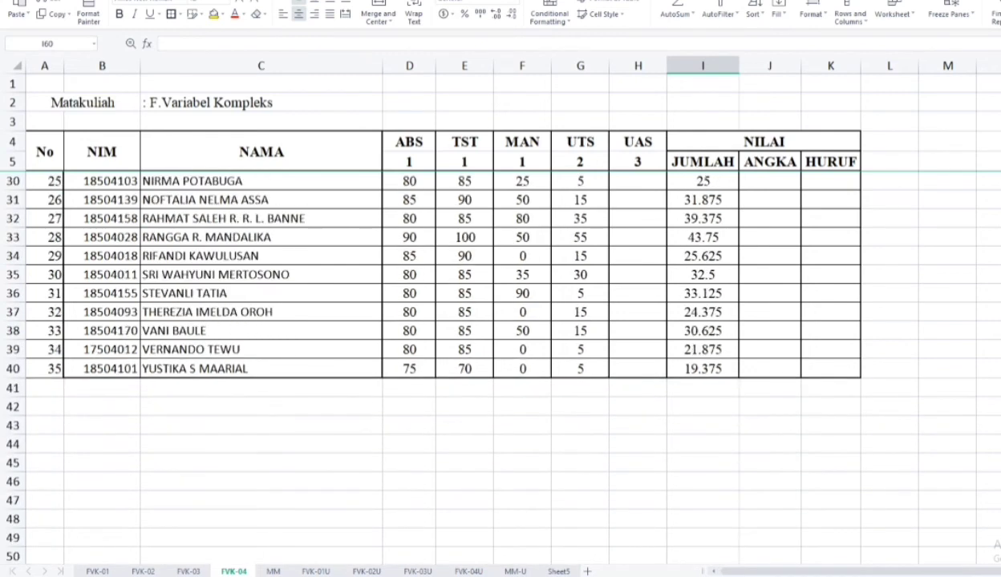
pyautogui.scroll(-5, 490, 360)
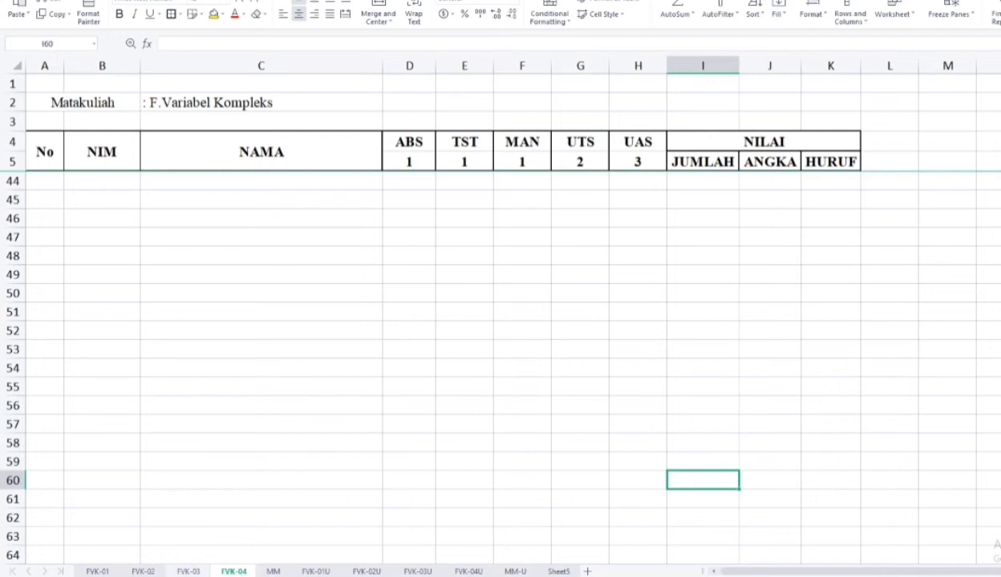
# Switch to the FVK-03 sheet and review its numbering, scores and totals down past the last student in row 39
pyautogui.click(188, 571)
pyautogui.scroll(-5, 491, 361)
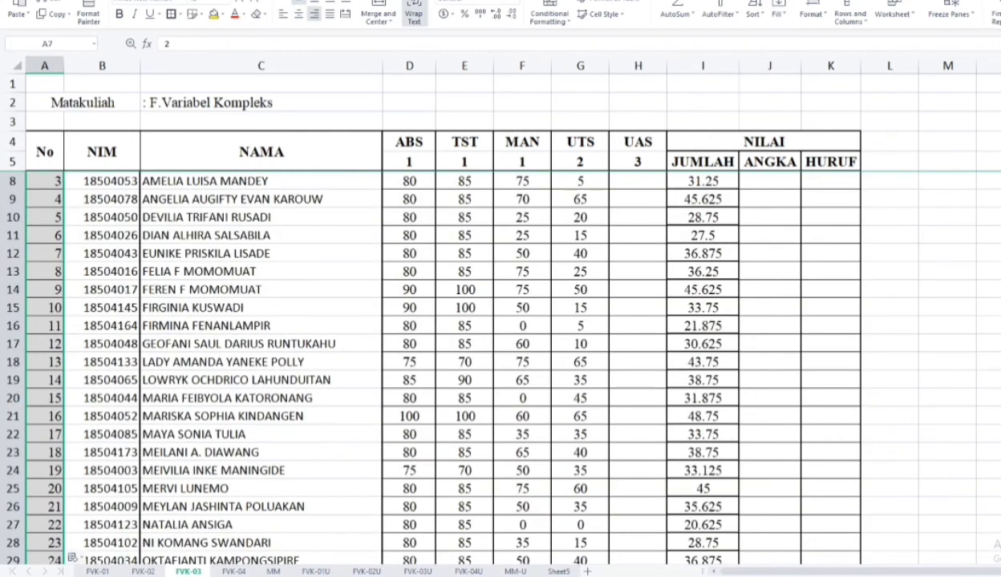
pyautogui.scroll(-5, 491, 360)
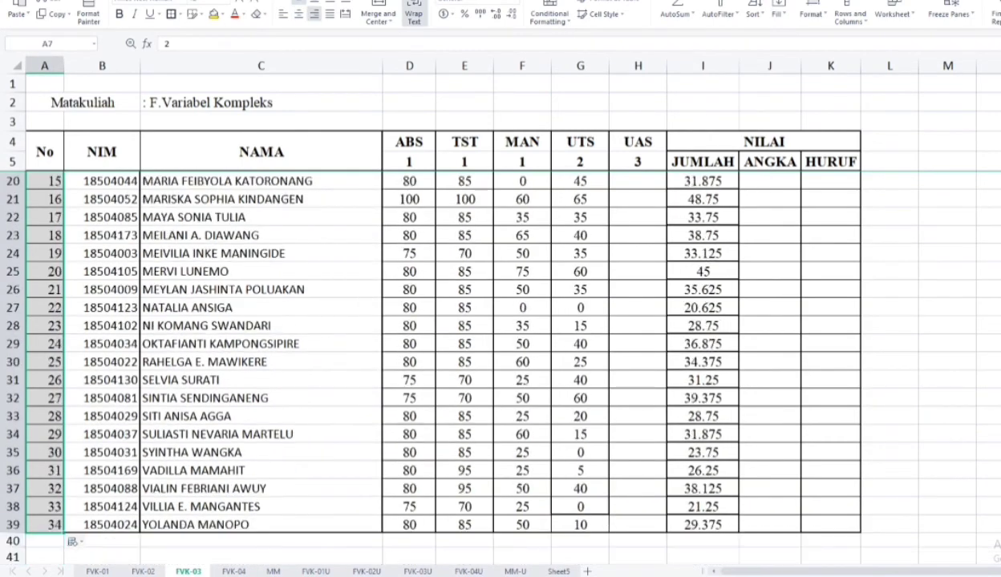
pyautogui.scroll(-4, 491, 361)
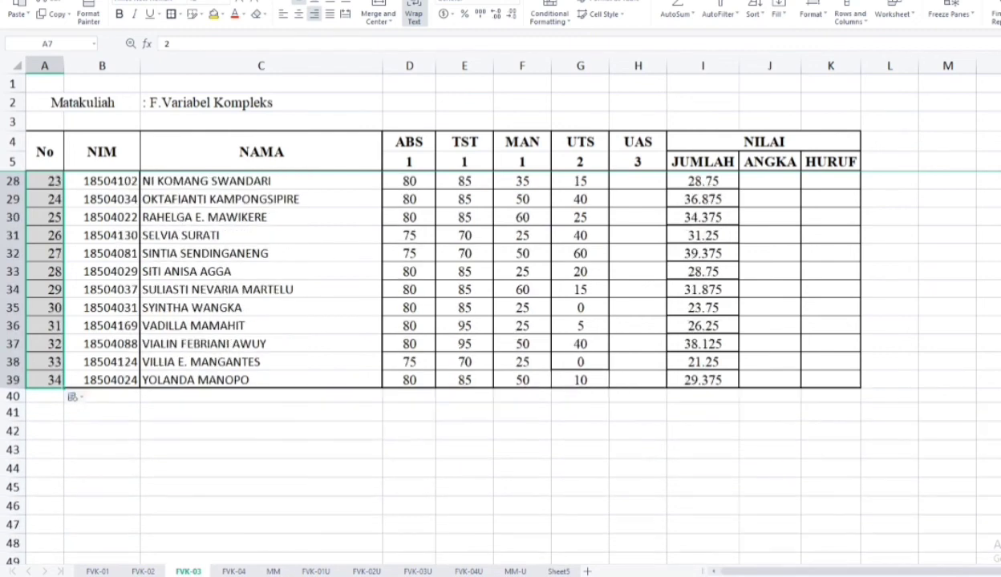
pyautogui.scroll(-2, 491, 361)
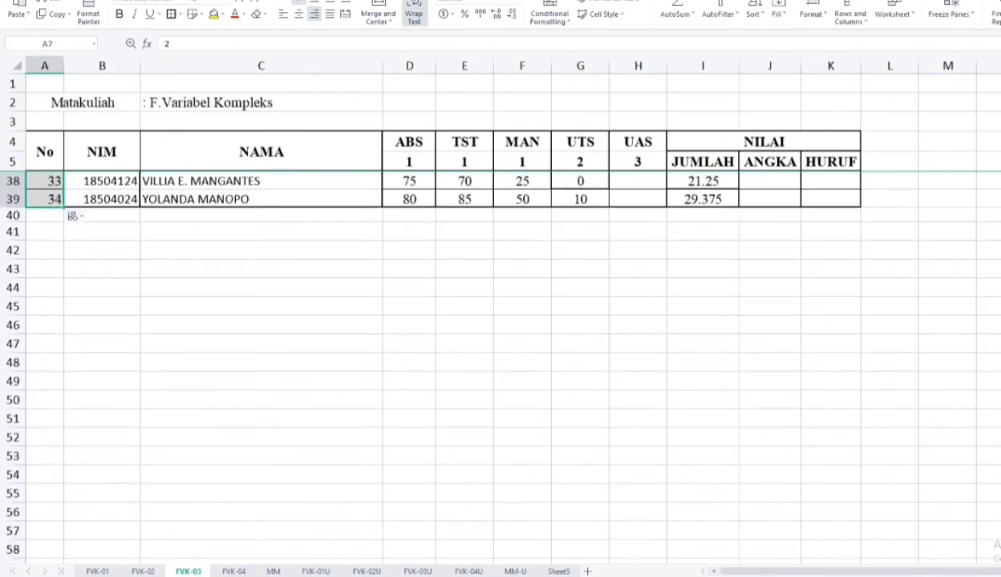
pyautogui.scroll(-2, 490, 361)
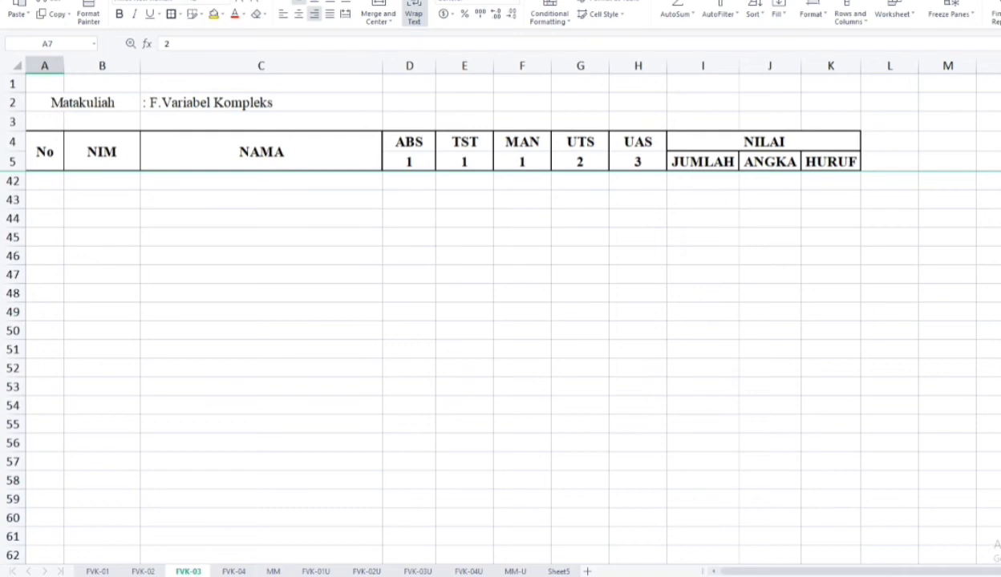
# Switch to the FVK-02 sheet and review its student list, scores and totals up to row 6 and back down past row 46
pyautogui.click(143, 571)
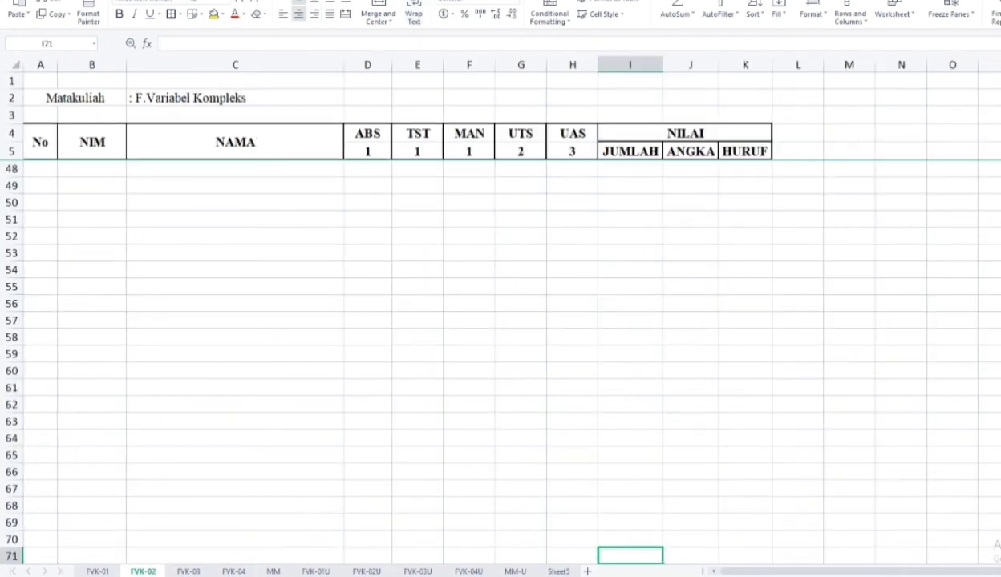
pyautogui.scroll(6, 512, 349)
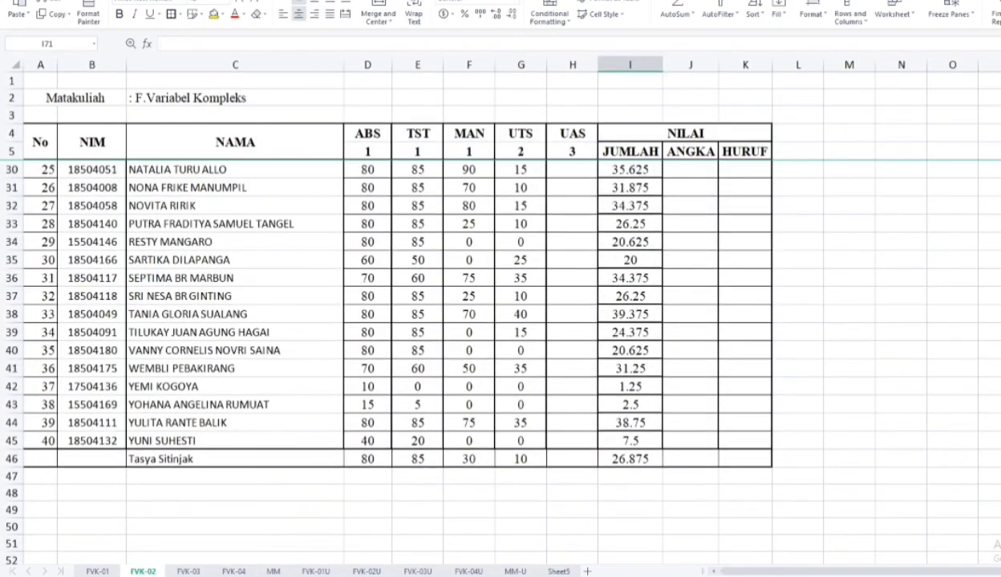
pyautogui.scroll(6, 512, 349)
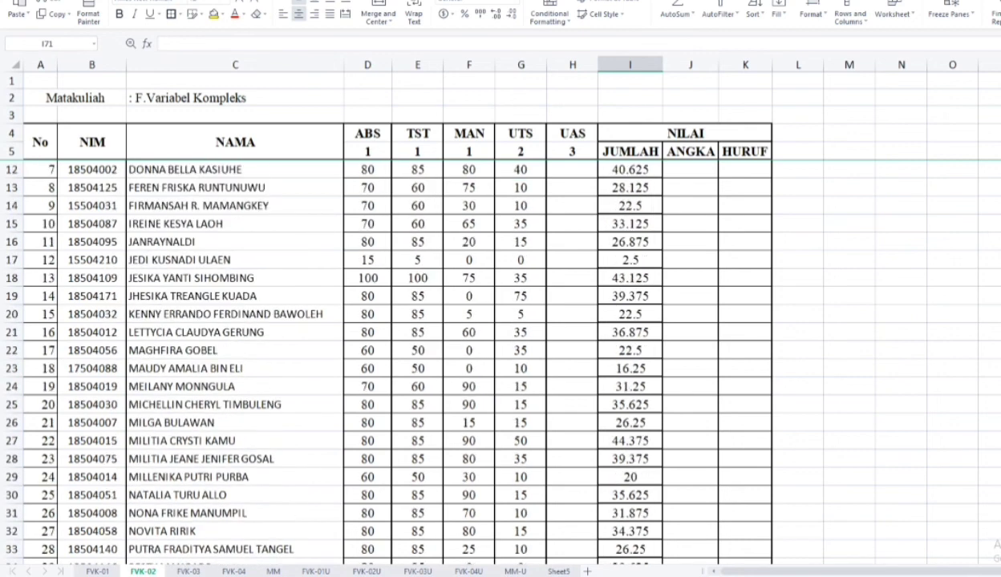
pyautogui.scroll(2, 511, 349)
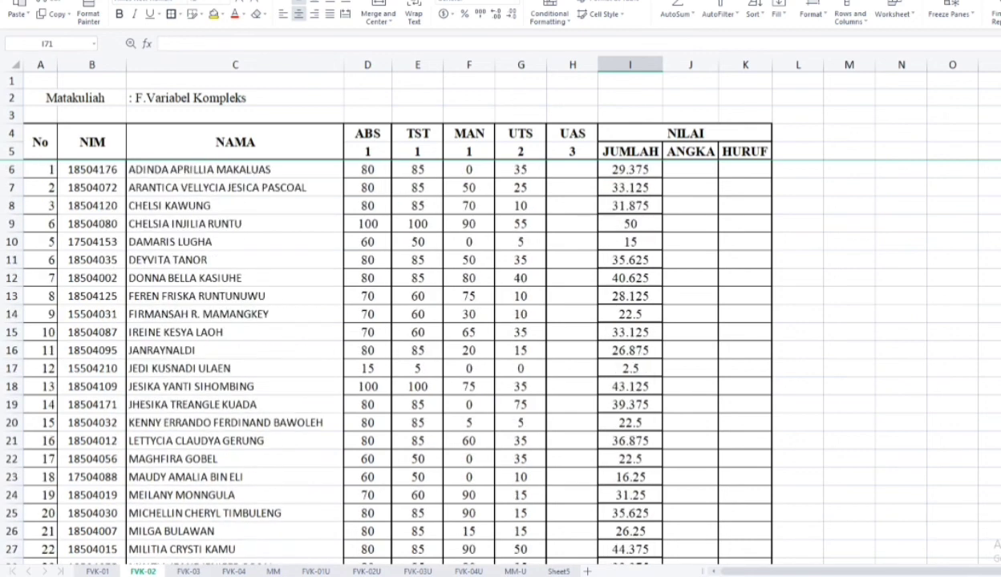
pyautogui.scroll(-2, 511, 349)
pyautogui.scroll(-5, 512, 349)
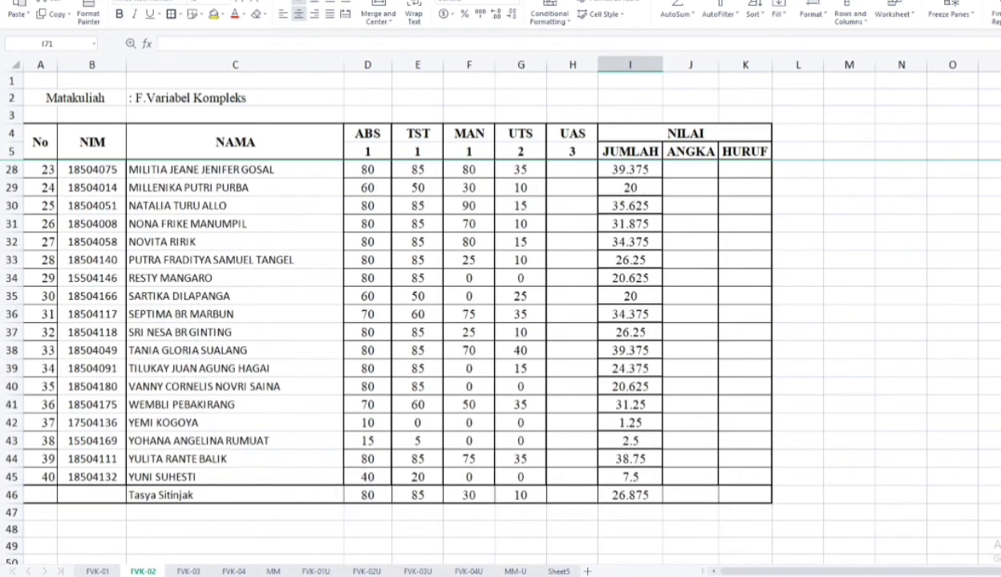
pyautogui.scroll(-5, 512, 349)
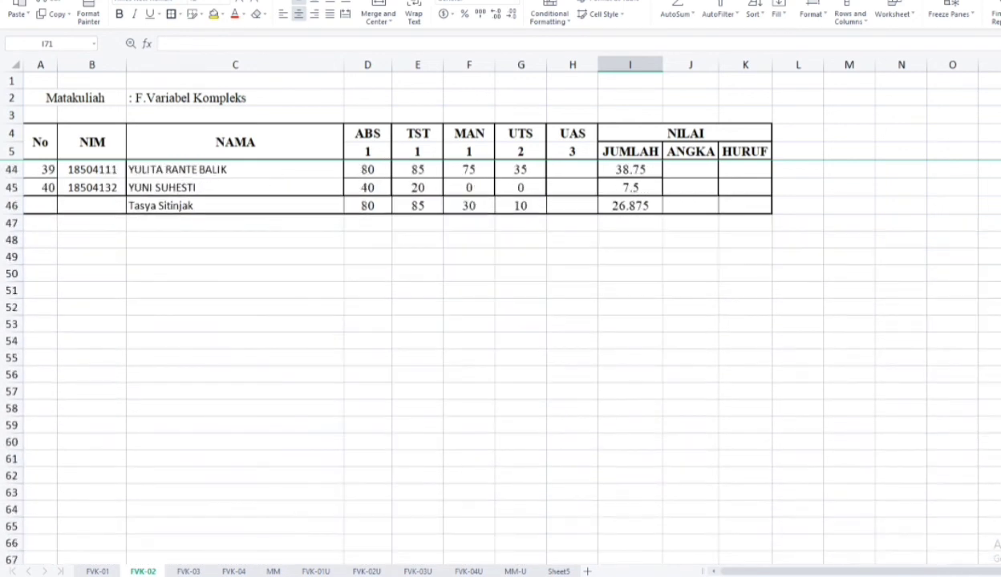
pyautogui.scroll(-3, 512, 348)
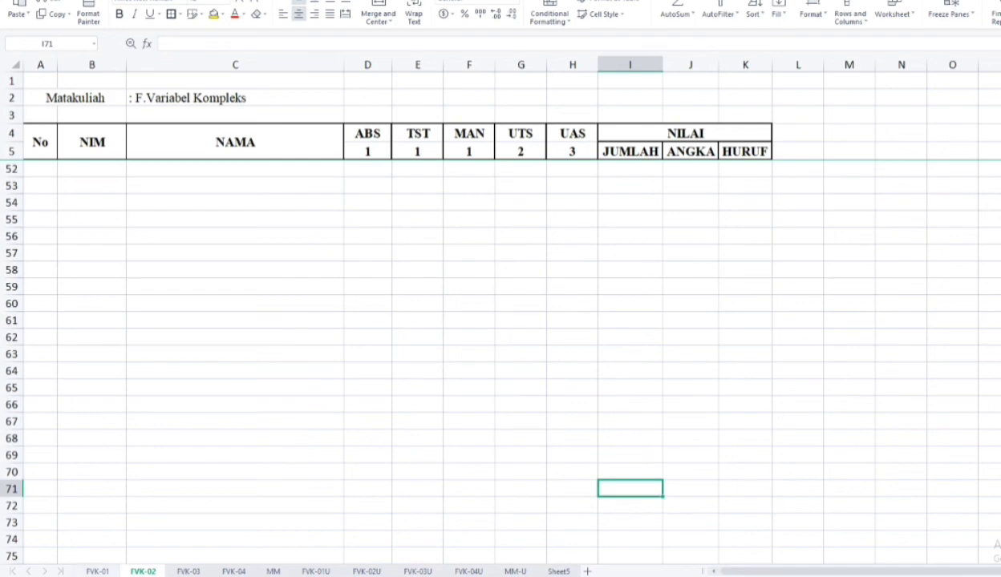
# Switch to the FVK-01 sheet and review its scores and JUMLAH totals down to the last student in row 35
pyautogui.hotkey('ctrl', 'pageup')
pyautogui.scroll(-4, 511, 361)
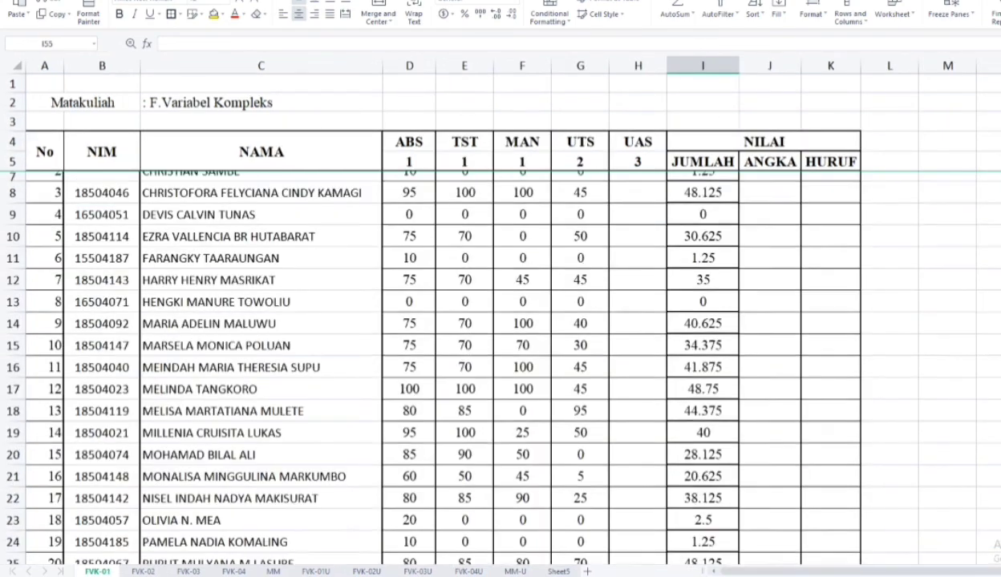
pyautogui.scroll(-4, 512, 361)
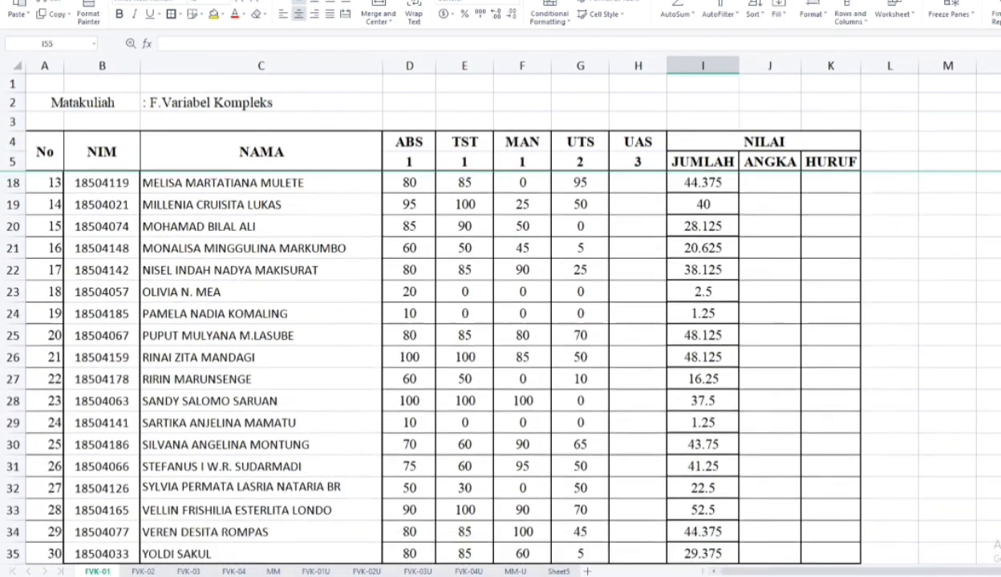
pyautogui.scroll(-4, 511, 361)
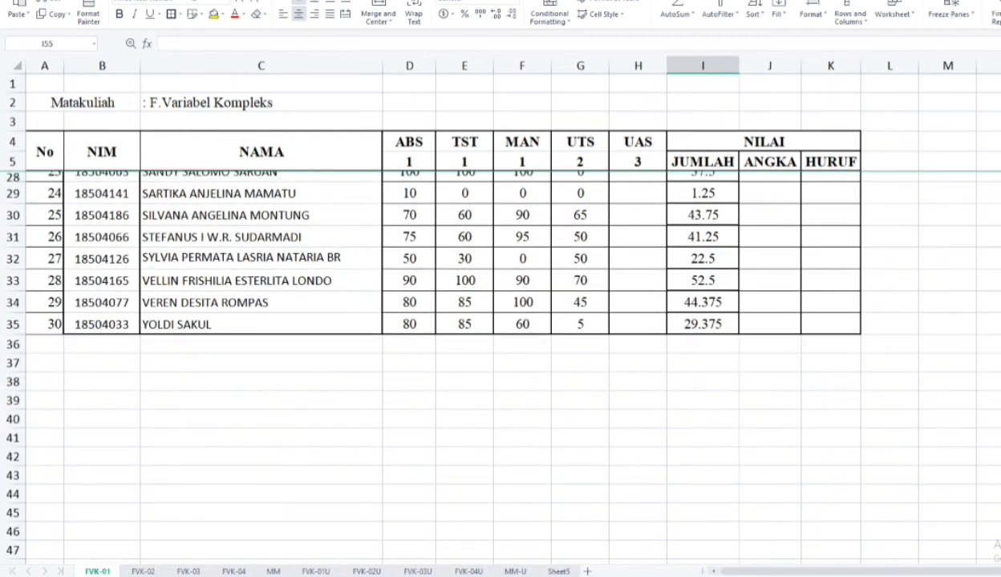